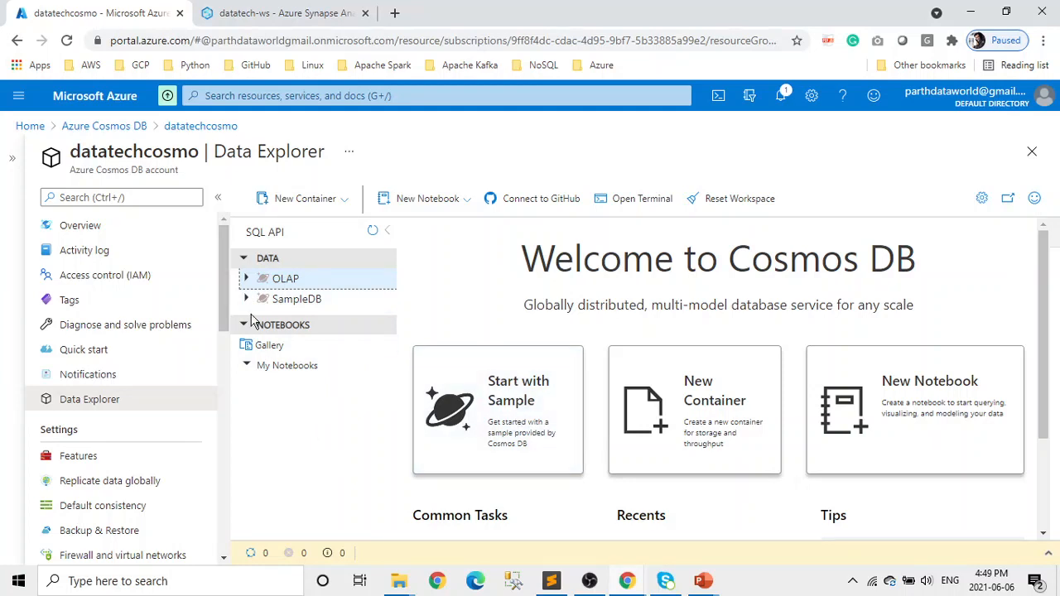
- Open the Items list of SampleDB's Persons container and widen it to show full ids and first names
click(248, 304)
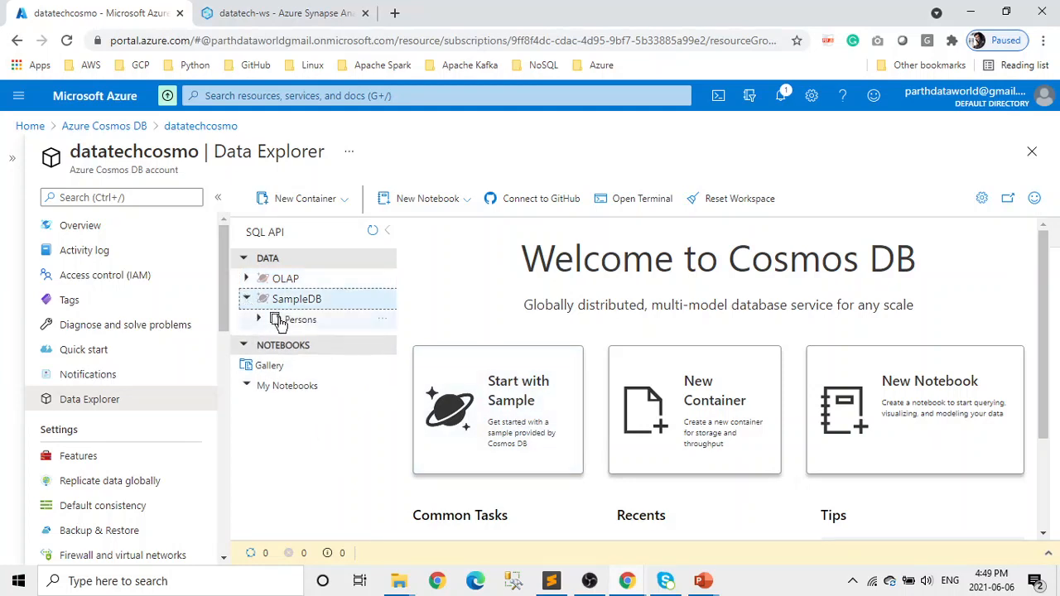
click(259, 321)
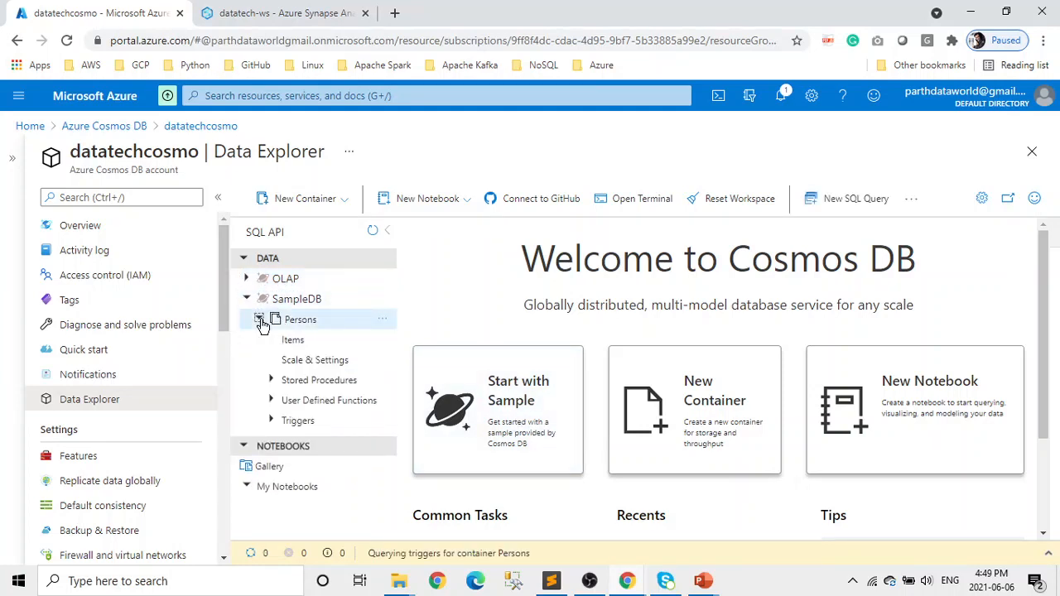
click(293, 342)
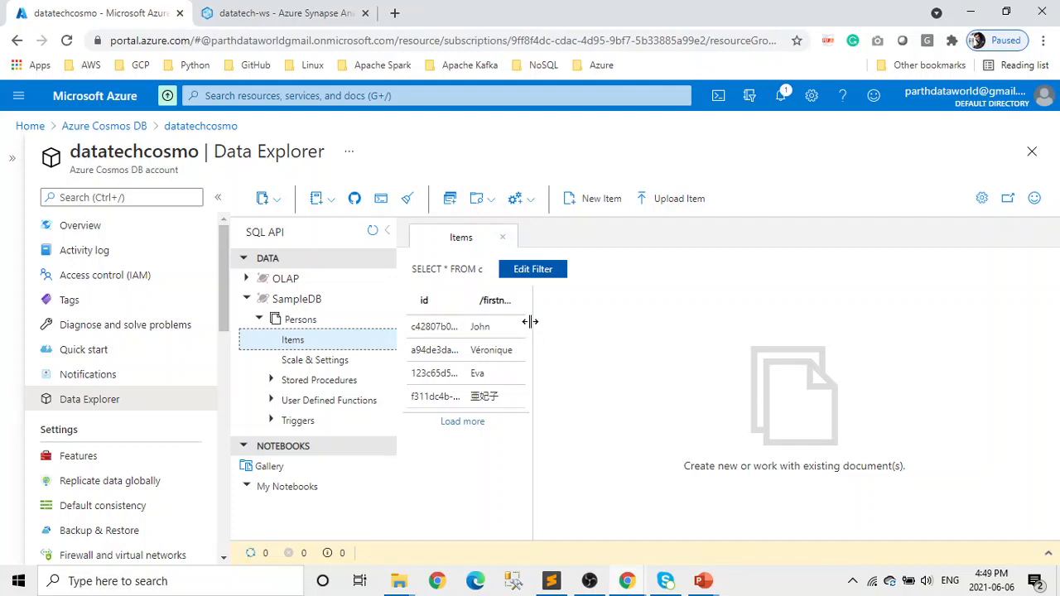
drag(530, 322, 700, 354)
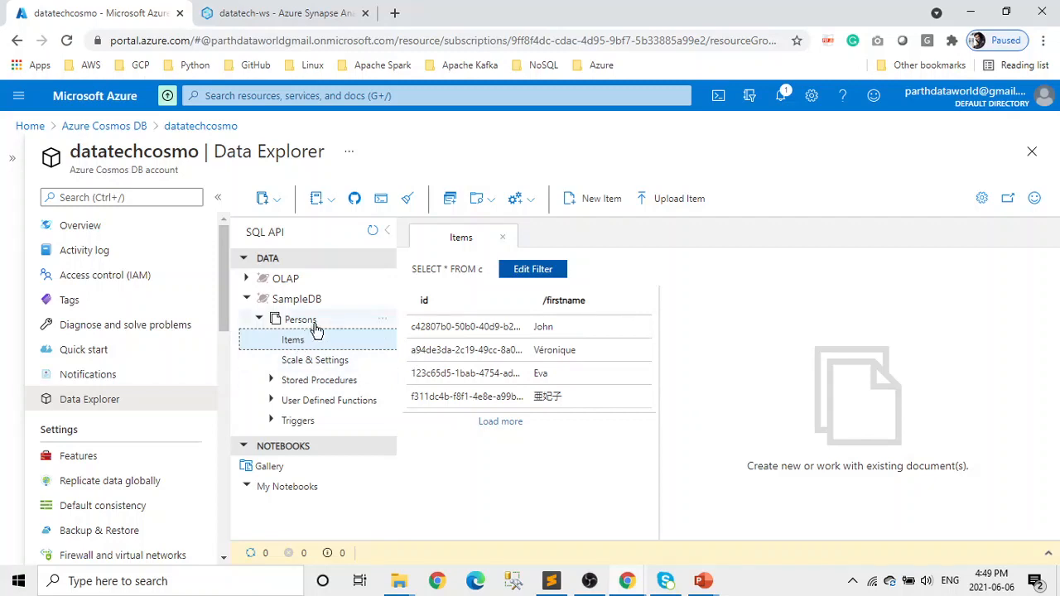
drag(487, 270, 413, 267)
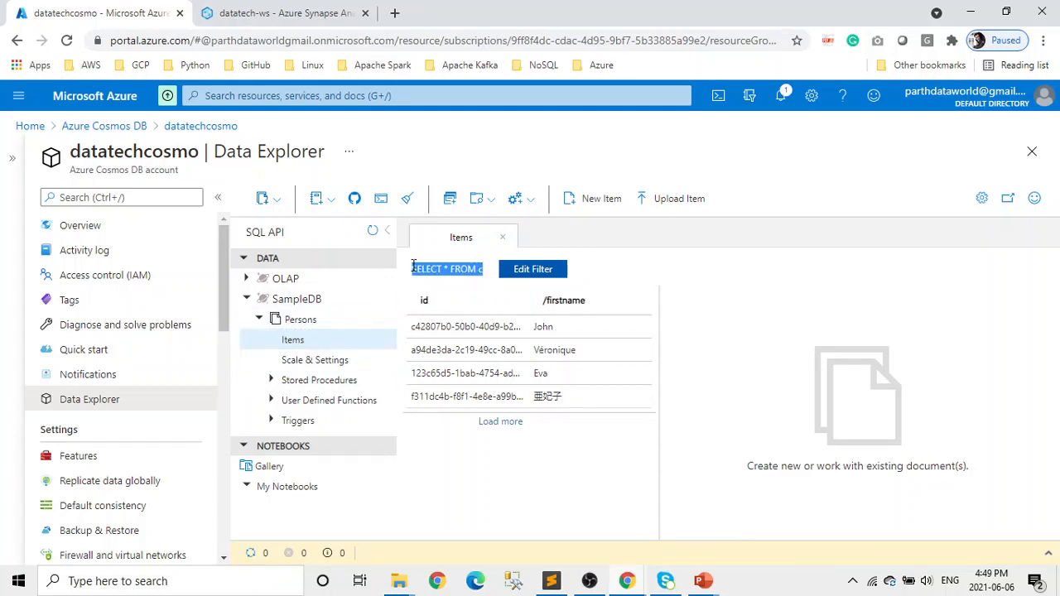
- Run SELECT * FROM c on Persons in a new query and scroll through the four JSON documents
click(450, 199)
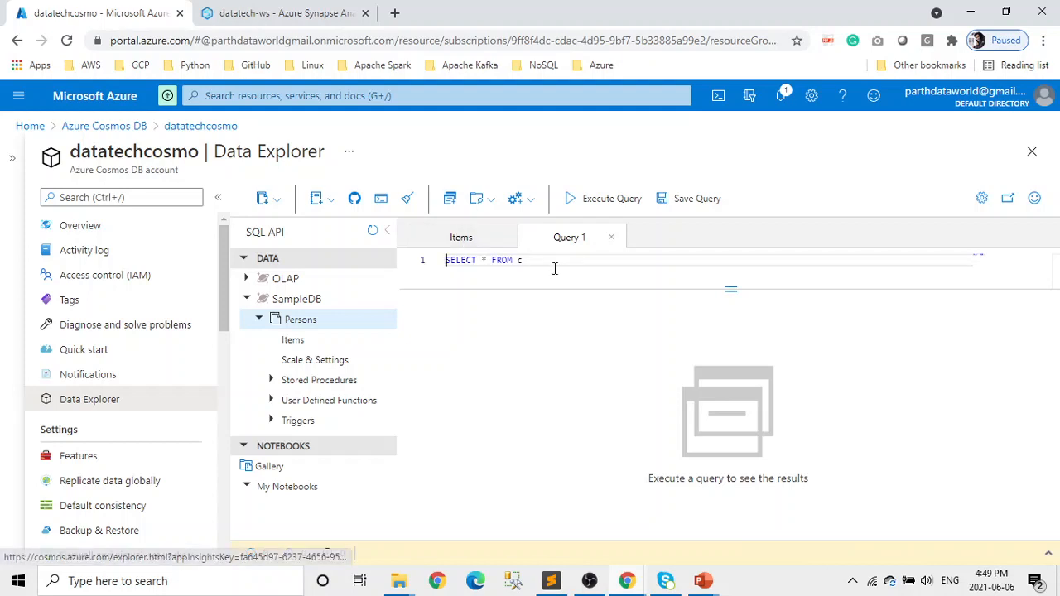
drag(553, 267, 426, 260)
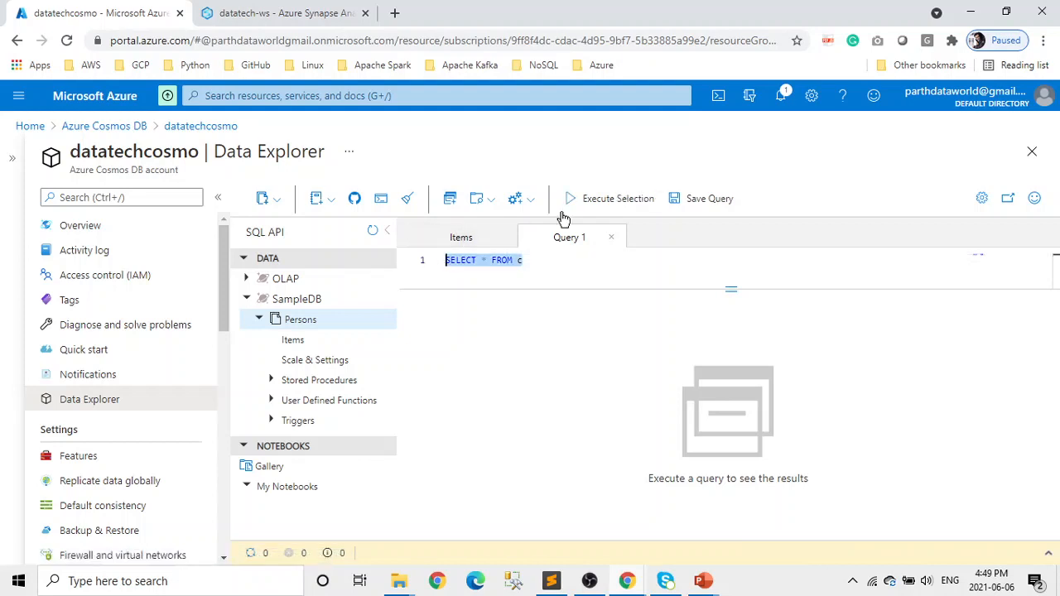
click(592, 198)
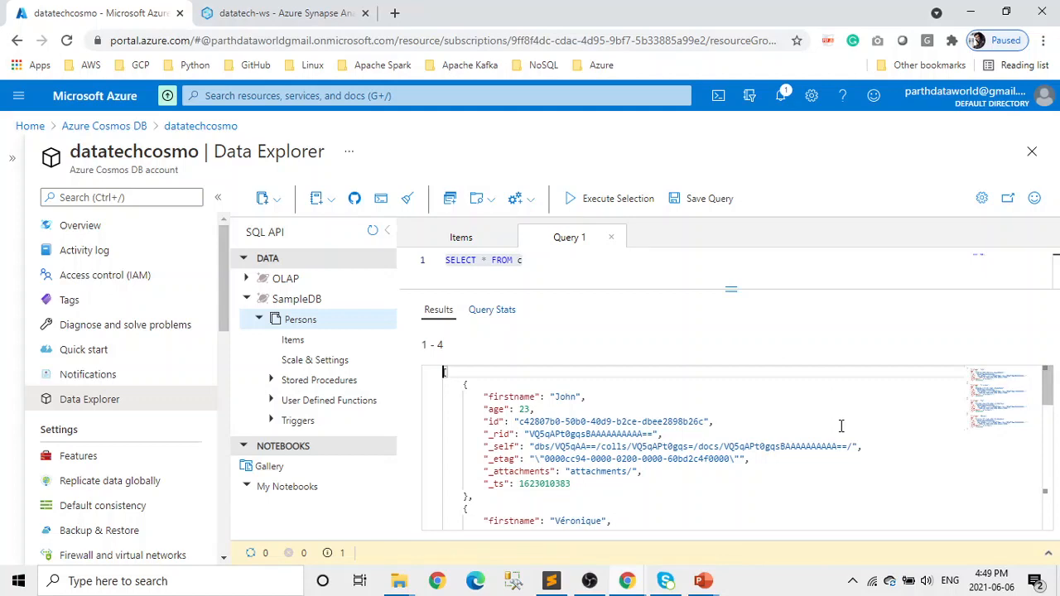
scroll(841, 425, down, 5)
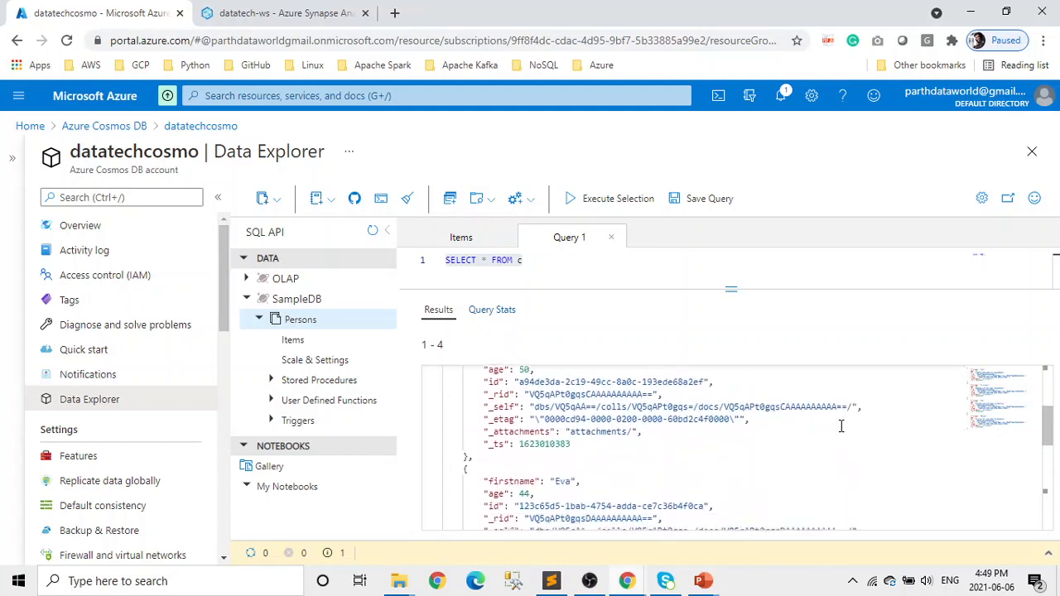
scroll(840, 425, up, 5)
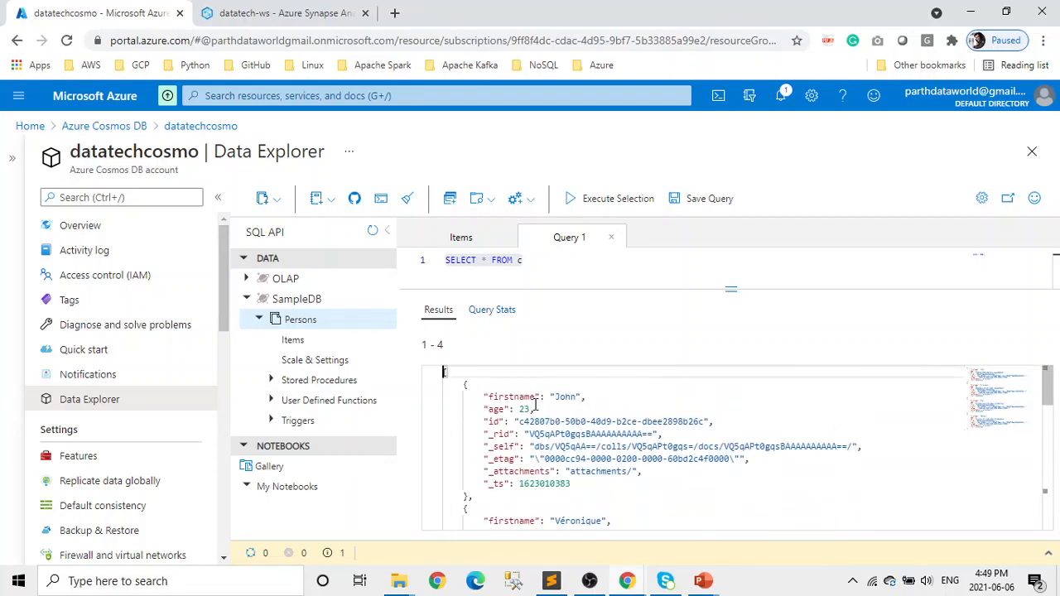
scroll(734, 483, down, 3)
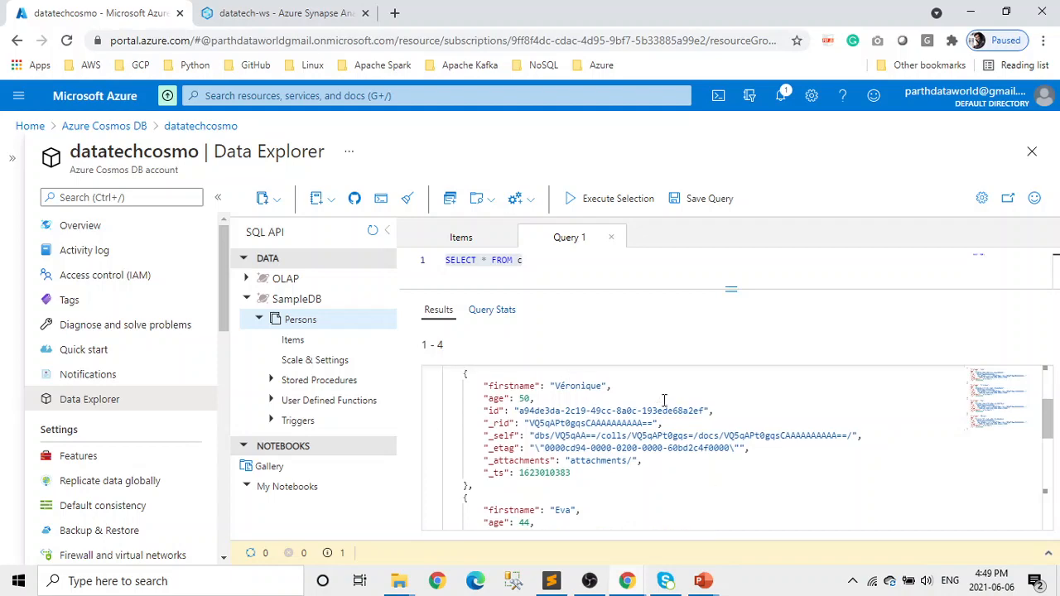
scroll(664, 400, down, 6)
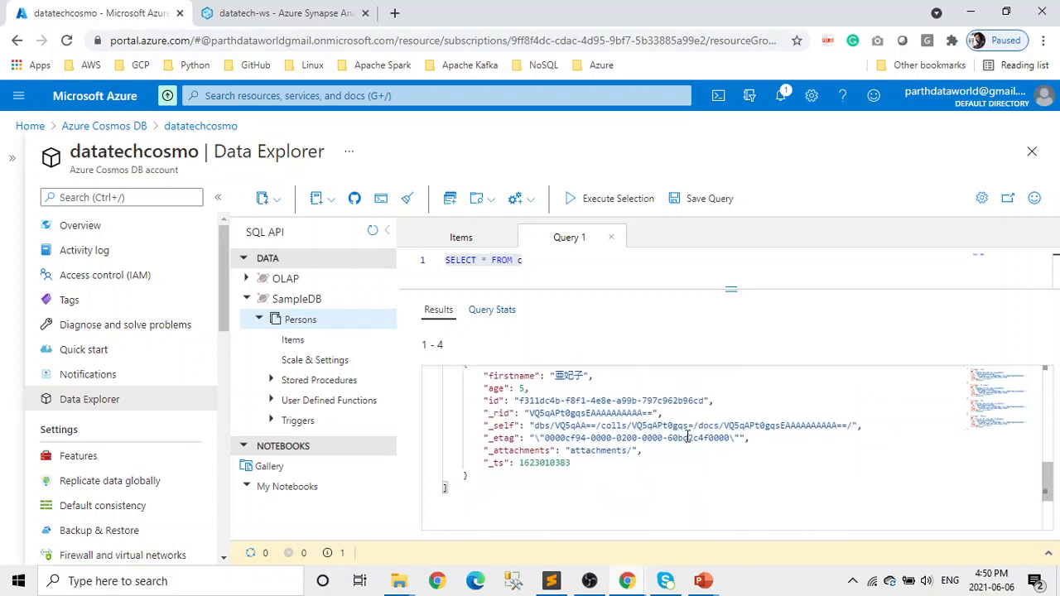
scroll(693, 449, up, 2)
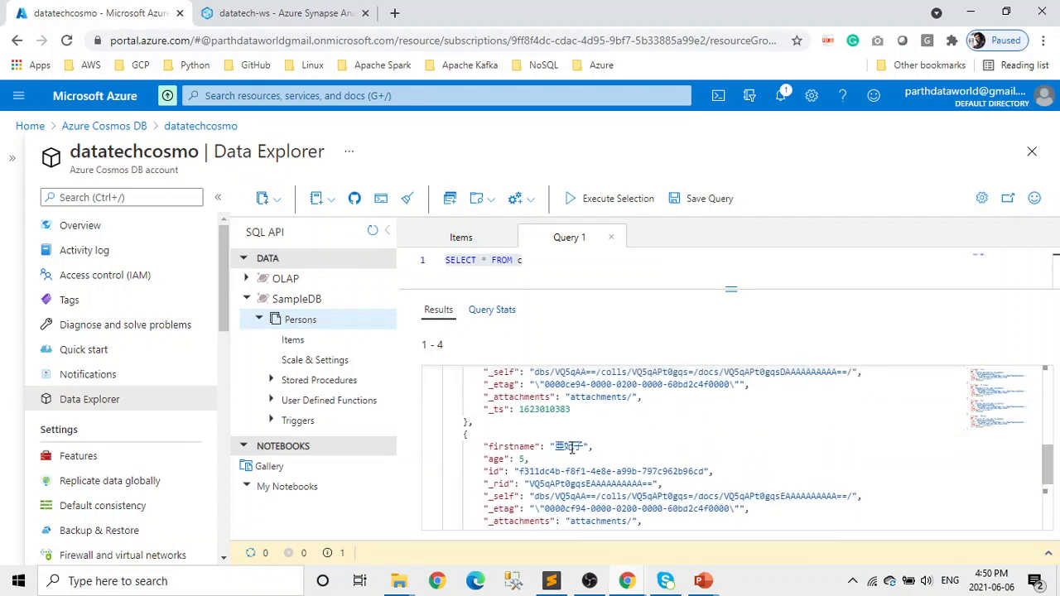
scroll(658, 448, up, 10)
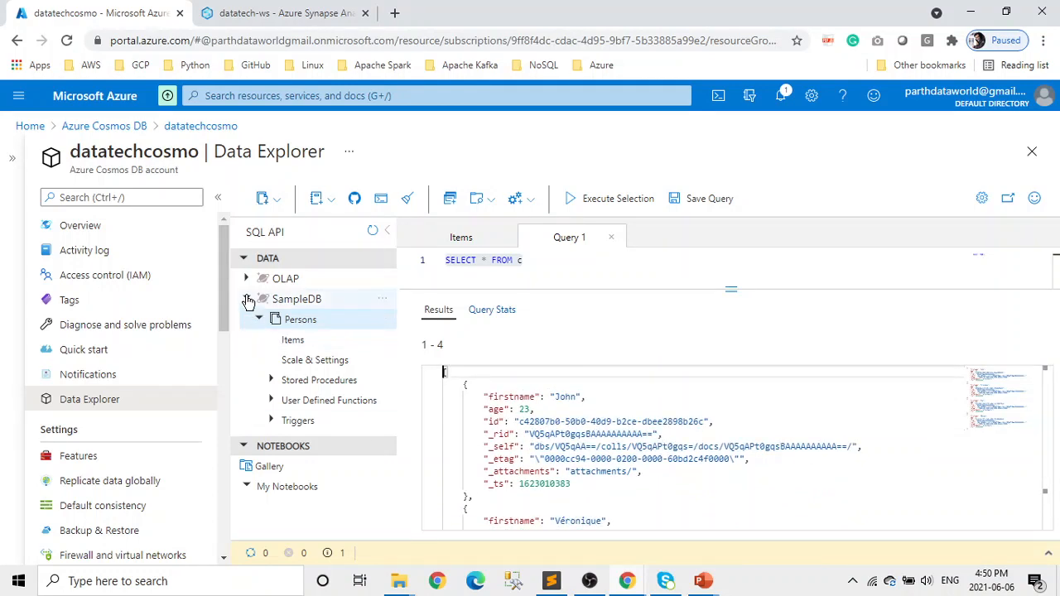
- Collapse SampleDB, close the Query 1 and Items tabs, and check Synapse Link under Features
click(246, 299)
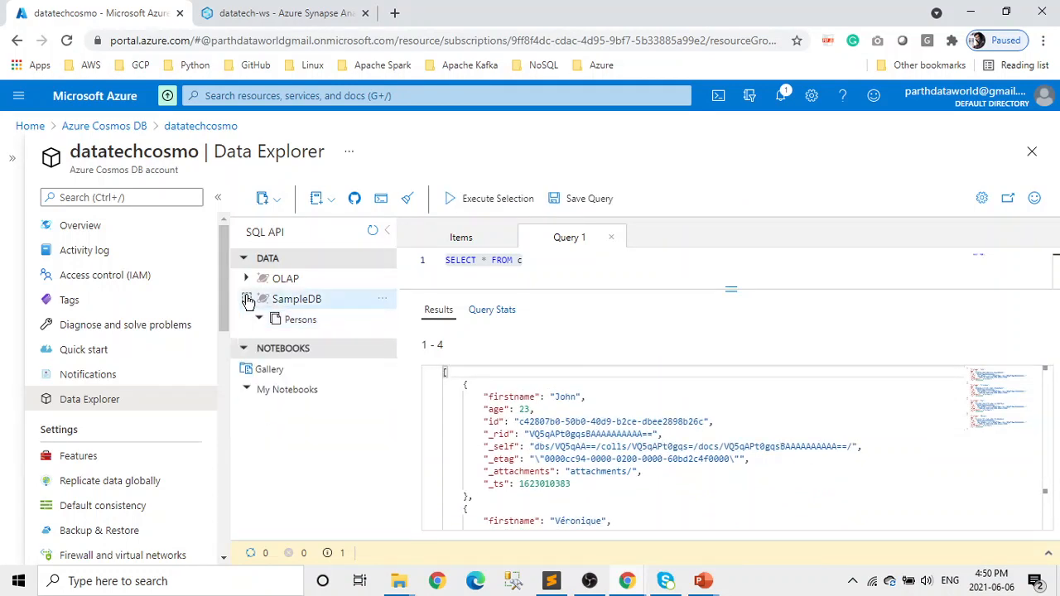
click(614, 239)
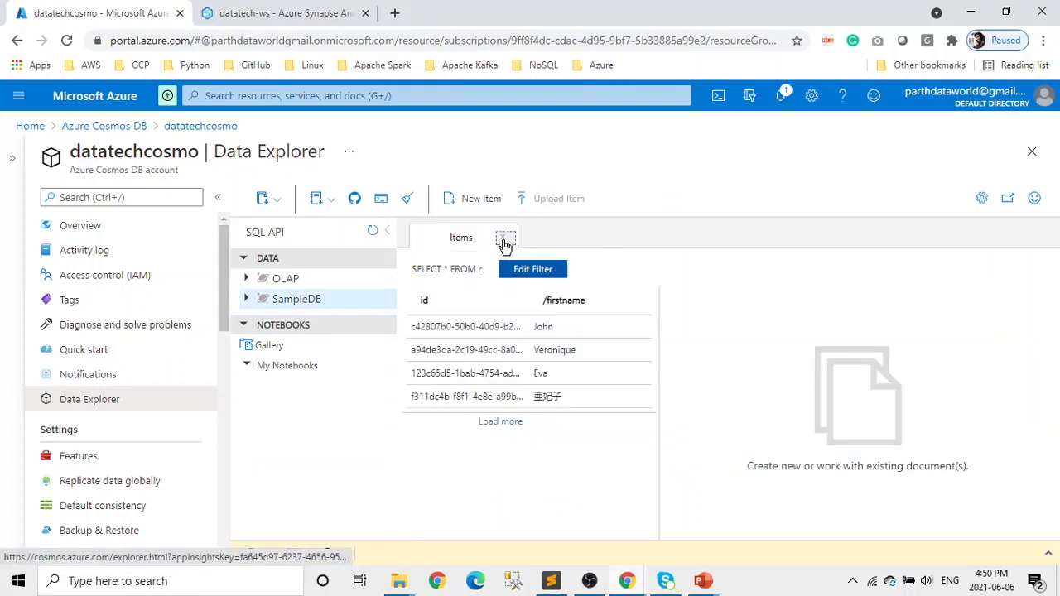
click(503, 239)
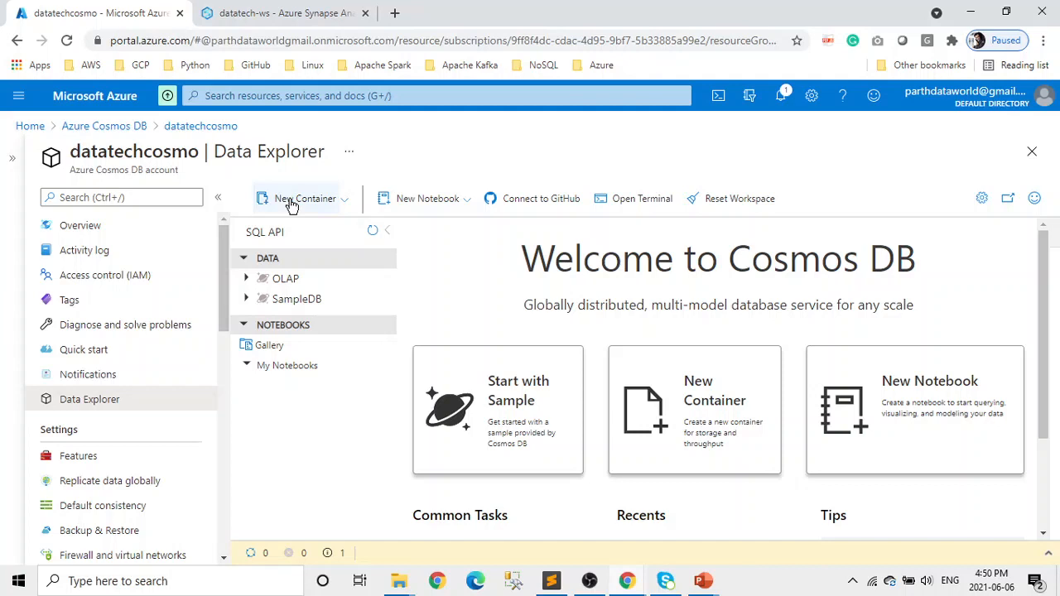
click(101, 464)
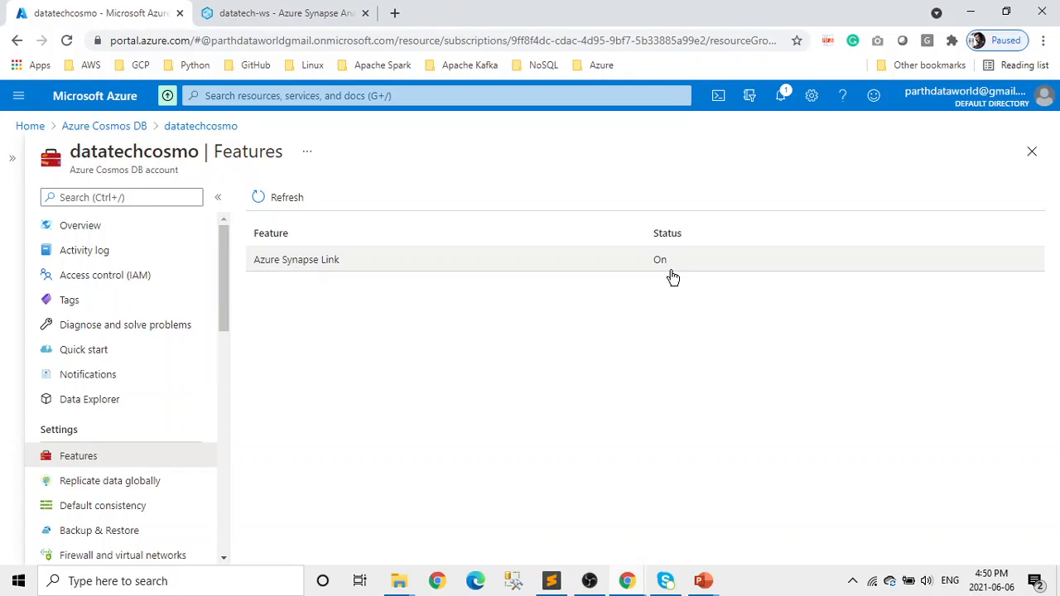
click(88, 399)
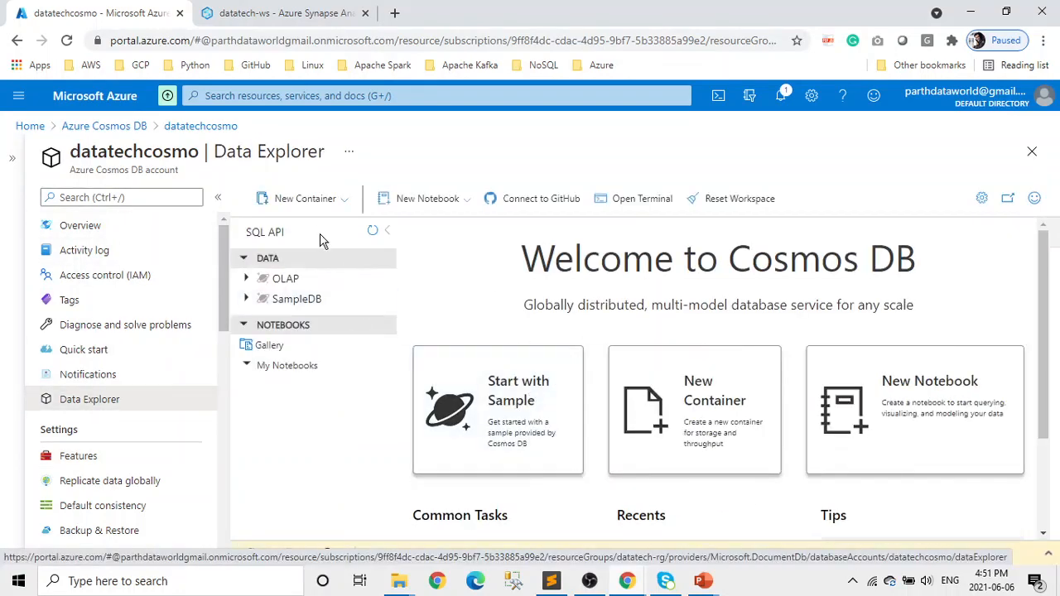
- Start a new container in a new database named OLAP-Test with manual 400 RU/s throughput
click(281, 202)
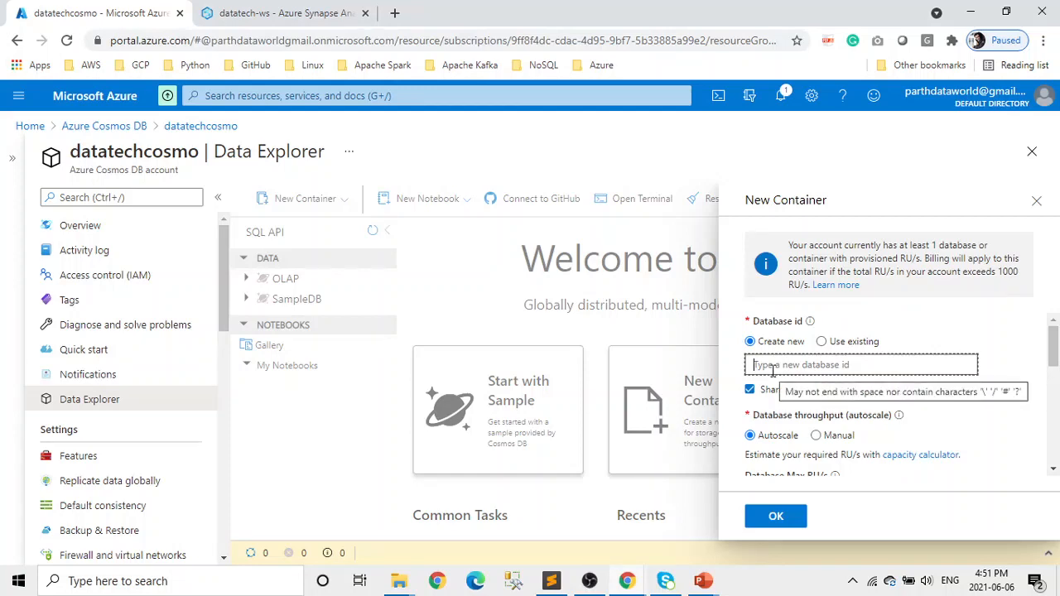
text(OLAP)
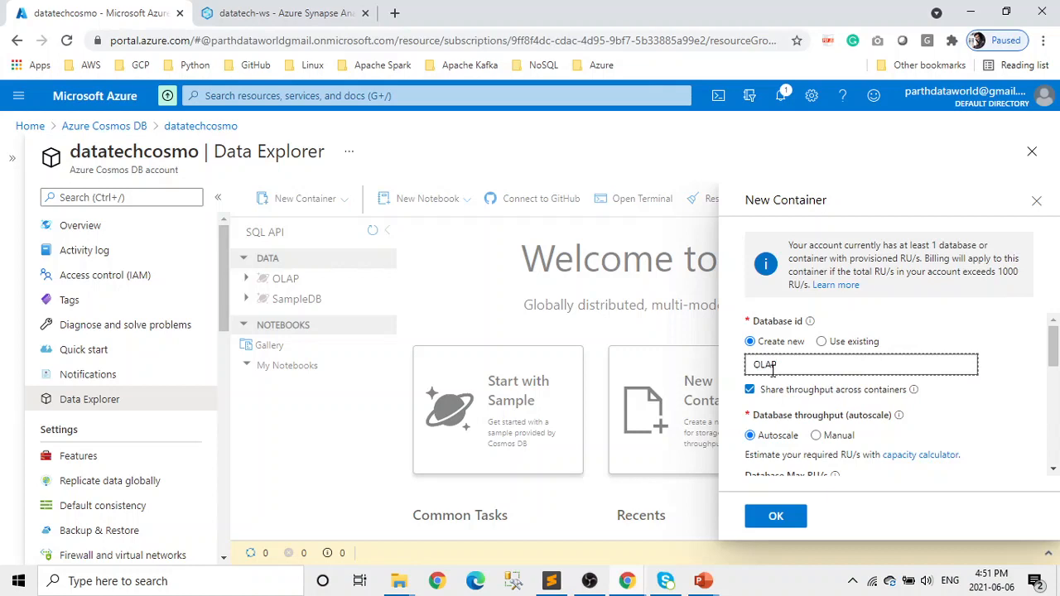
text(-Test)
scroll(958, 397, down, 1)
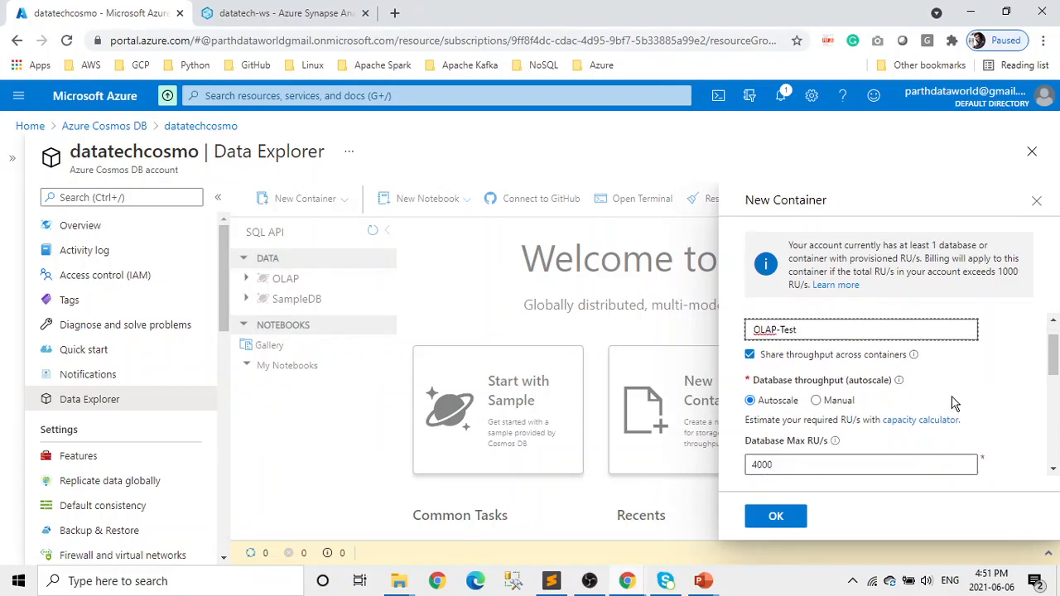
click(817, 400)
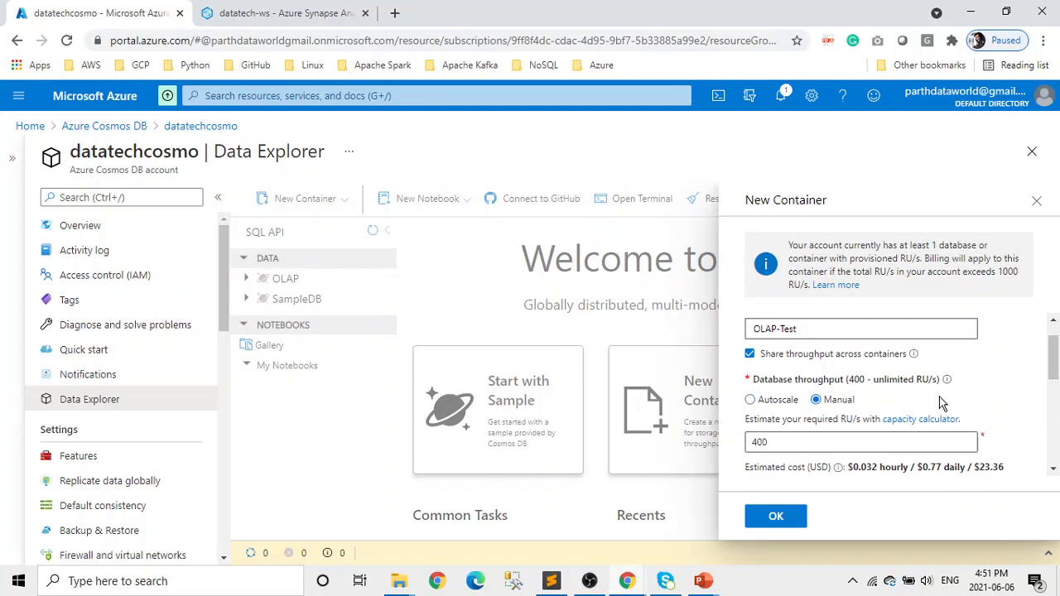
scroll(942, 402, up, 1)
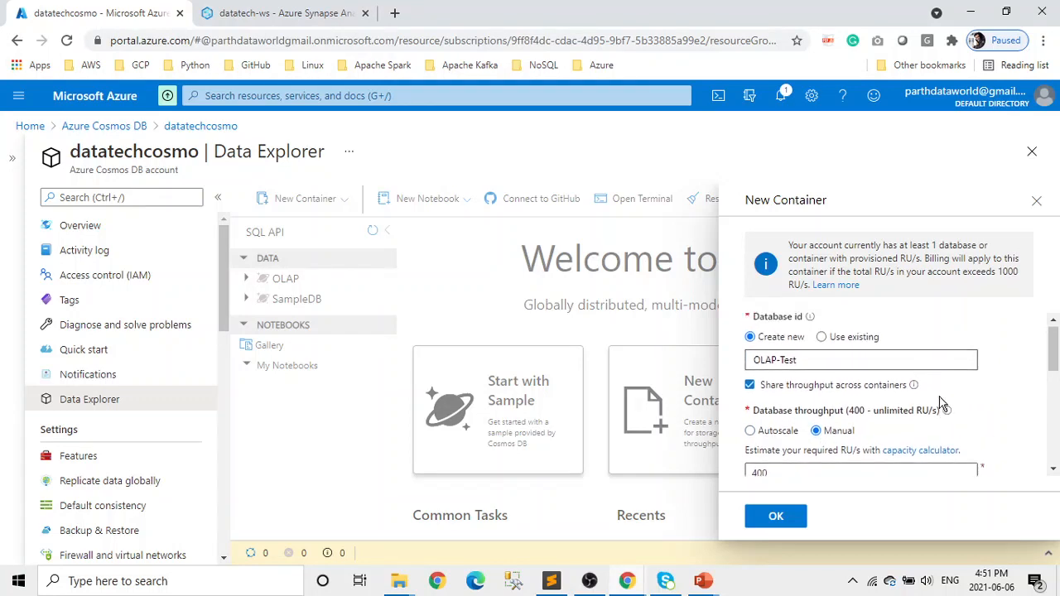
scroll(941, 402, down, 3)
scroll(935, 436, down, 1)
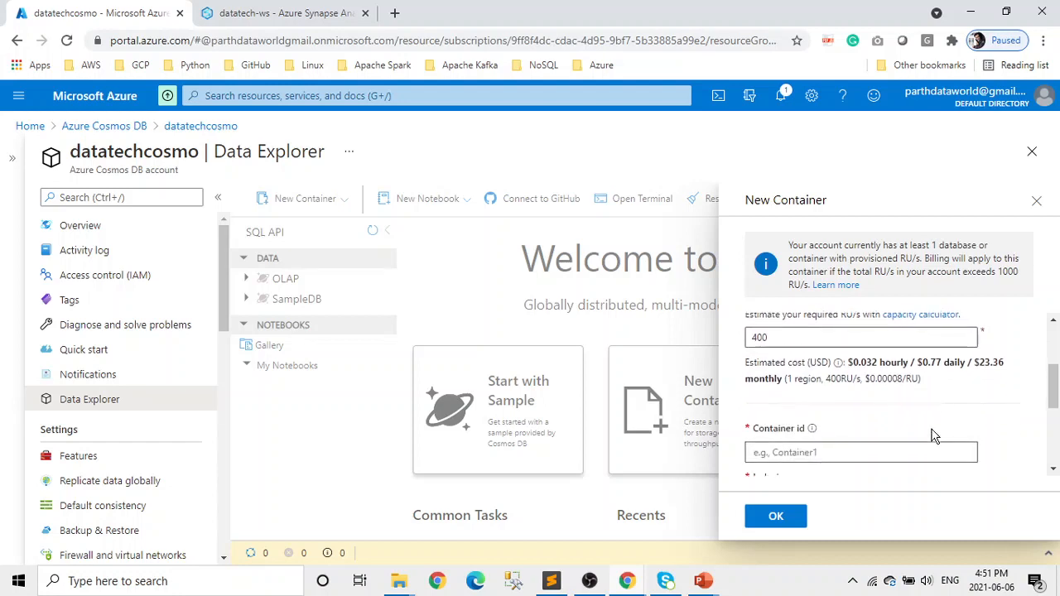
- Name the container 'families' with partition key /id, turn Analytical store On, and create it
click(799, 452)
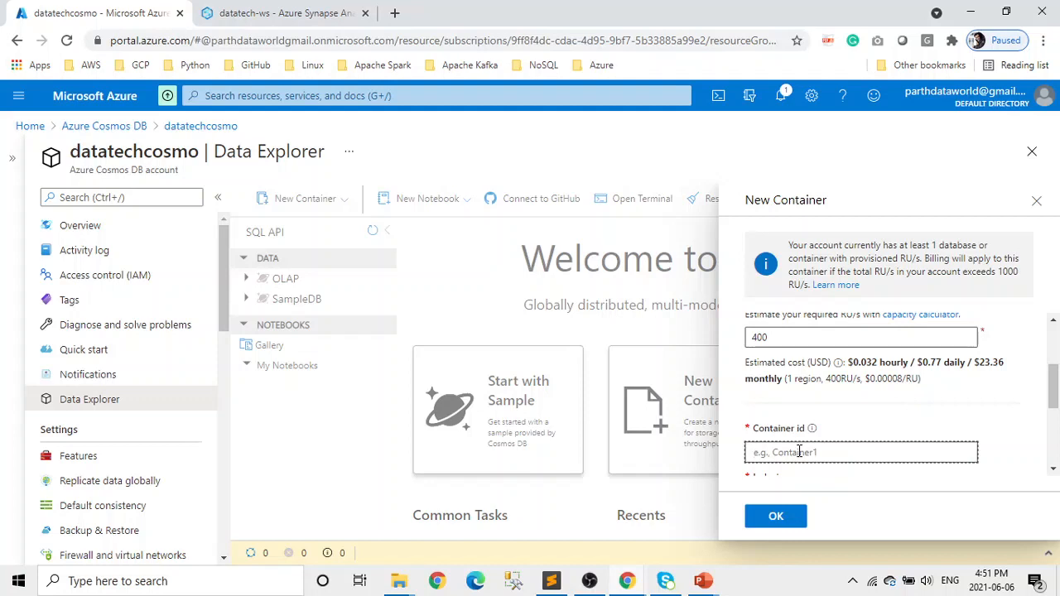
text(families)
scroll(797, 450, down, 2)
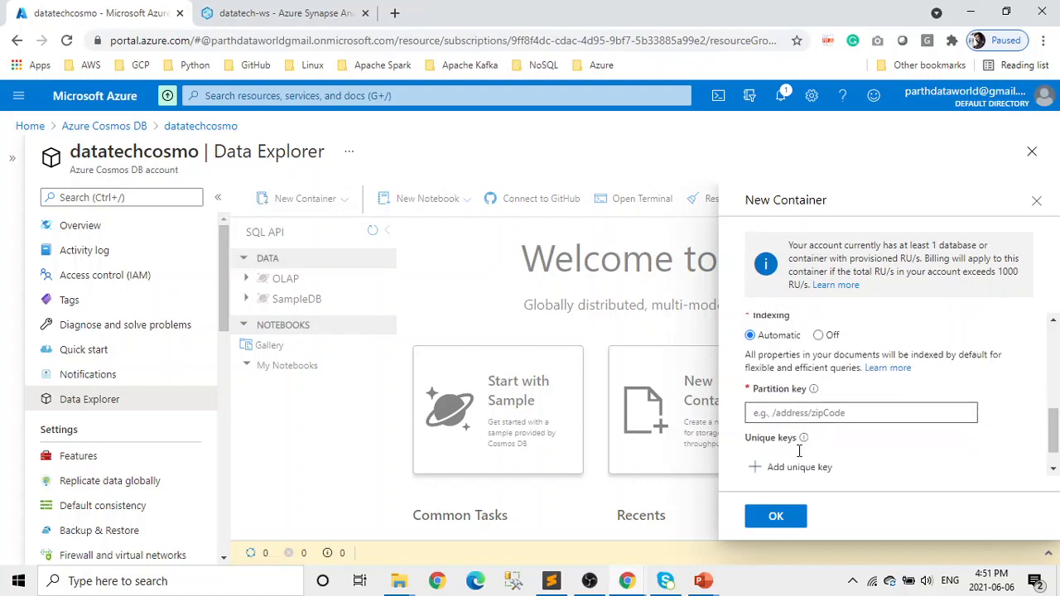
click(776, 414)
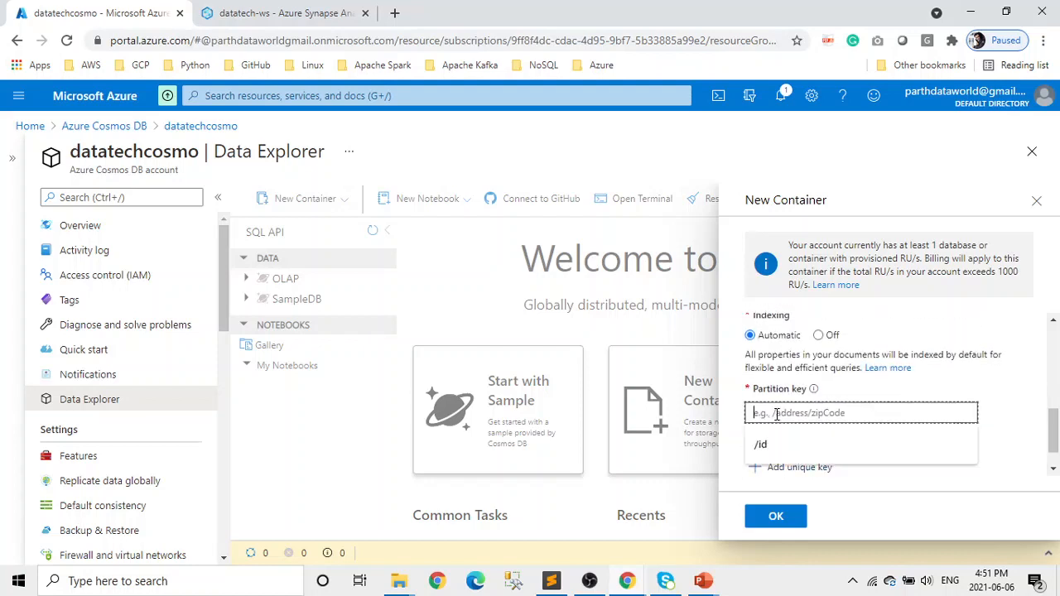
text(/id)
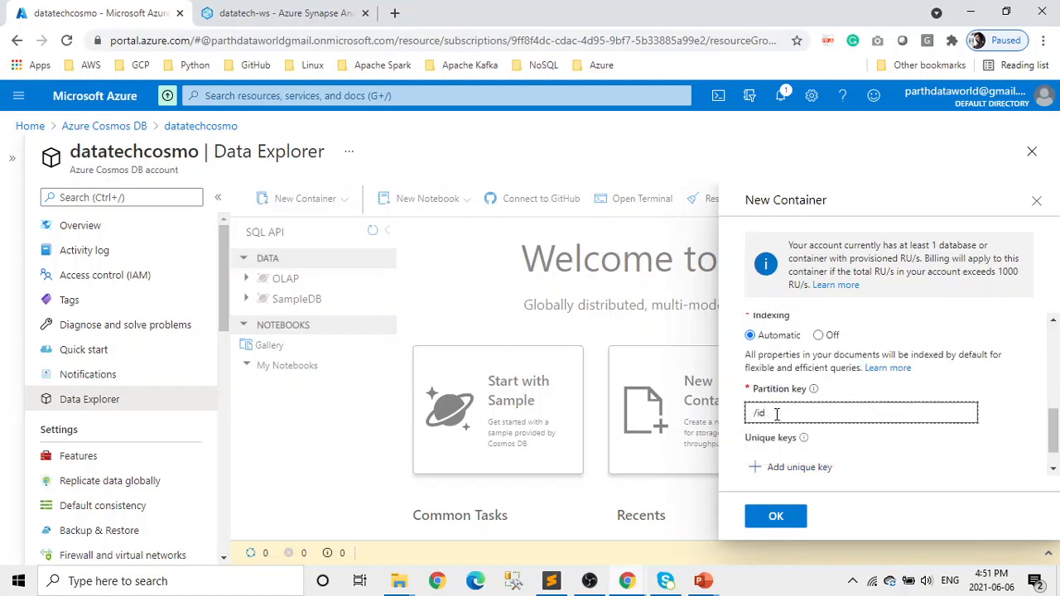
scroll(909, 435, down, 1)
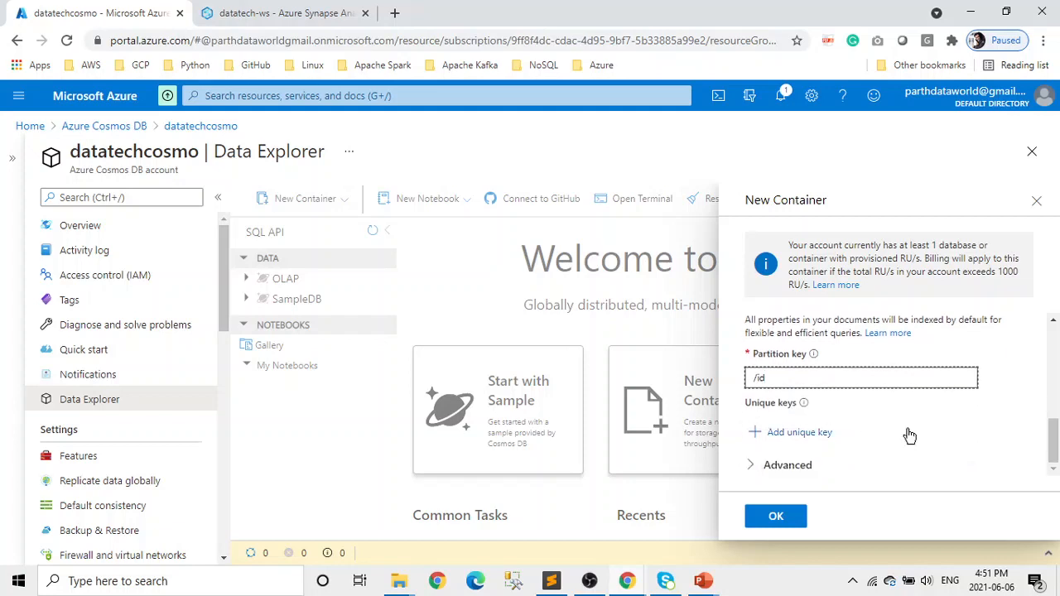
click(752, 469)
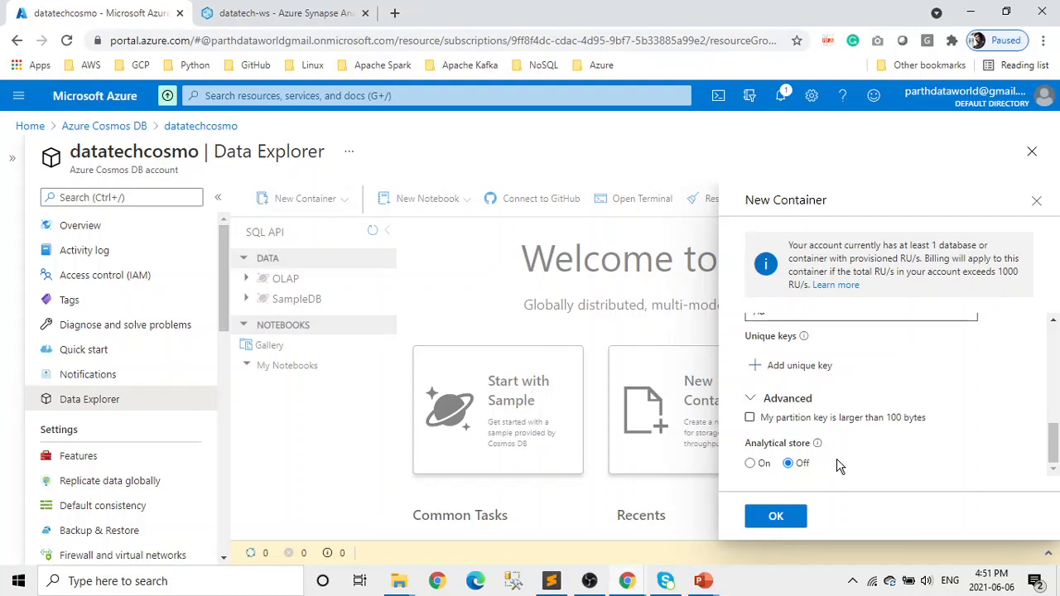
click(751, 465)
click(777, 518)
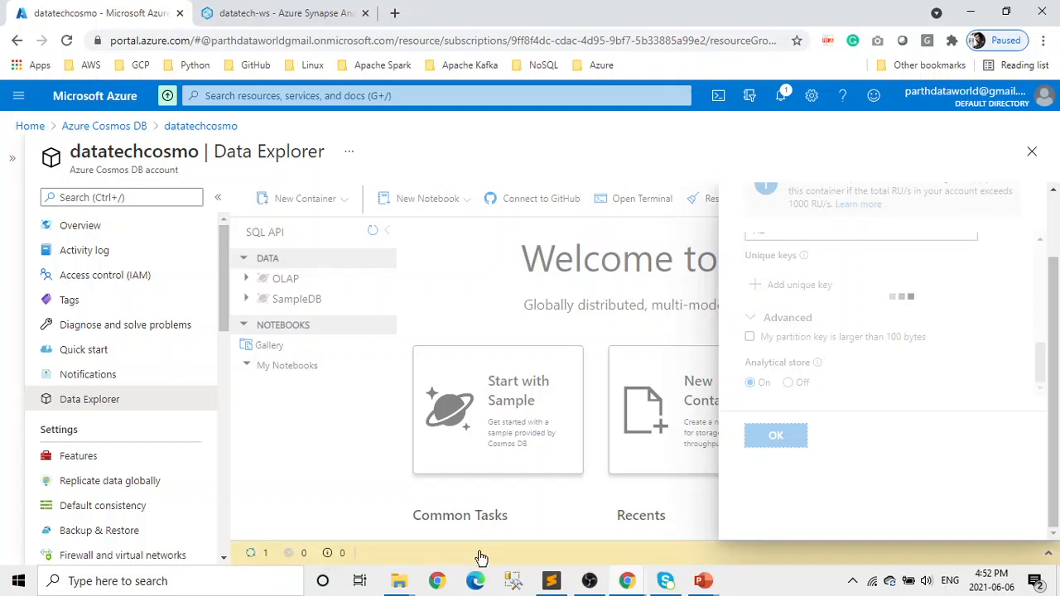
- Refresh the databases and open the empty Items list of OLAP-Test's families container
click(1014, 557)
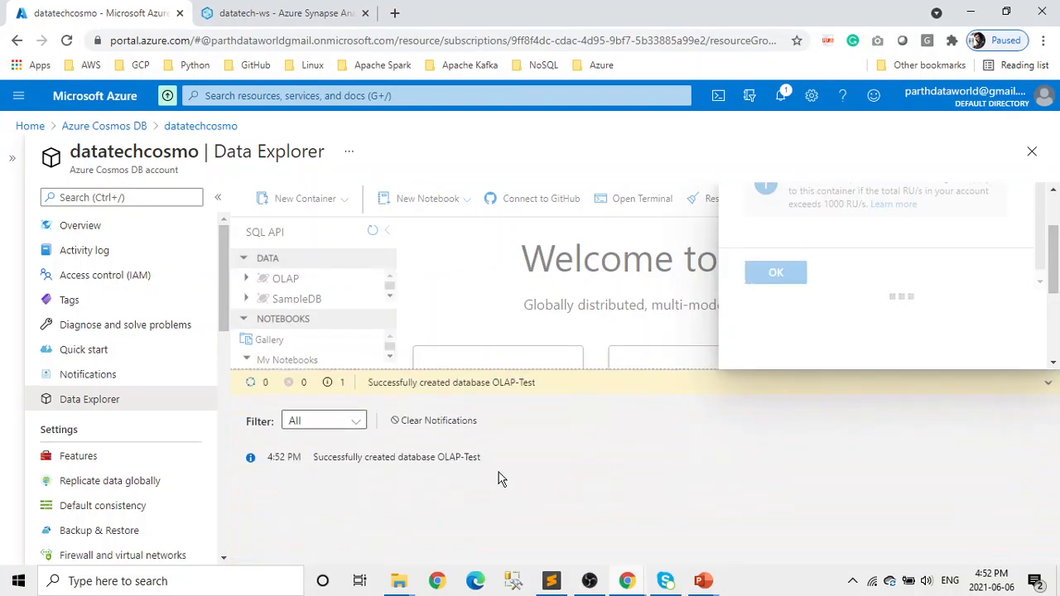
click(1050, 383)
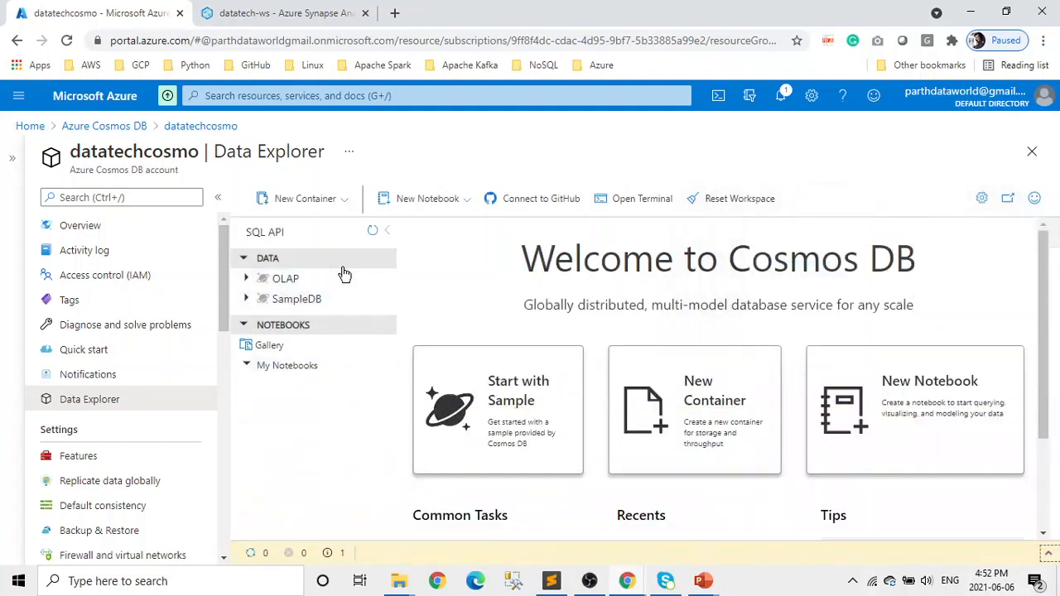
click(373, 232)
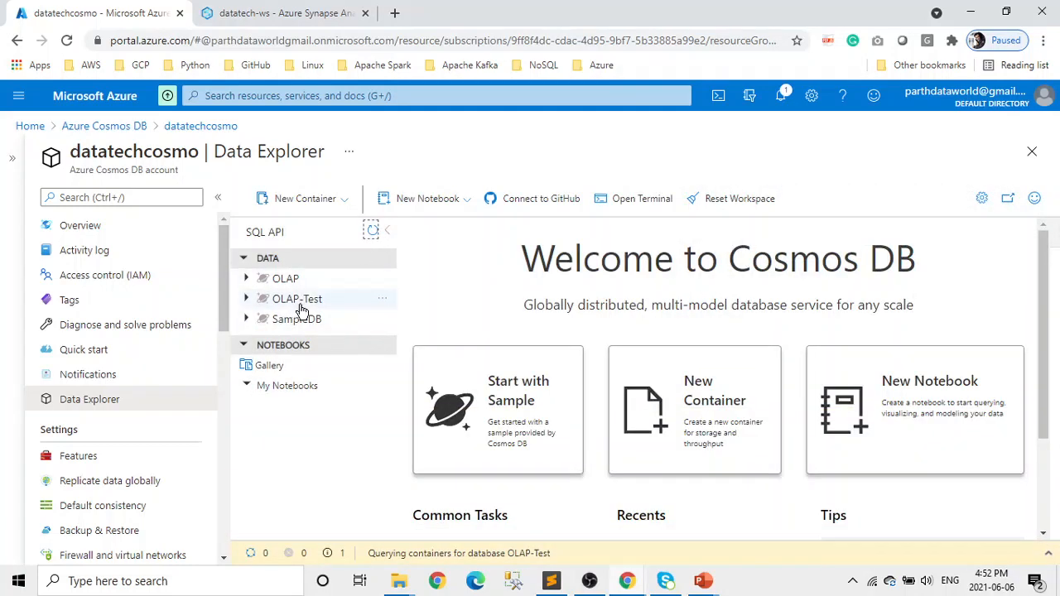
click(246, 299)
click(259, 339)
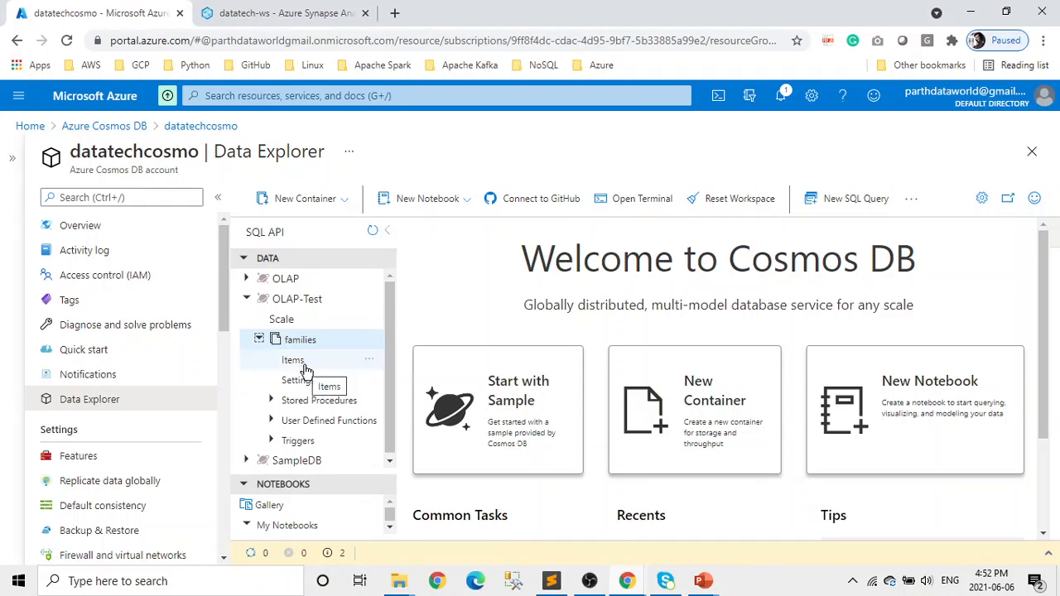
click(304, 366)
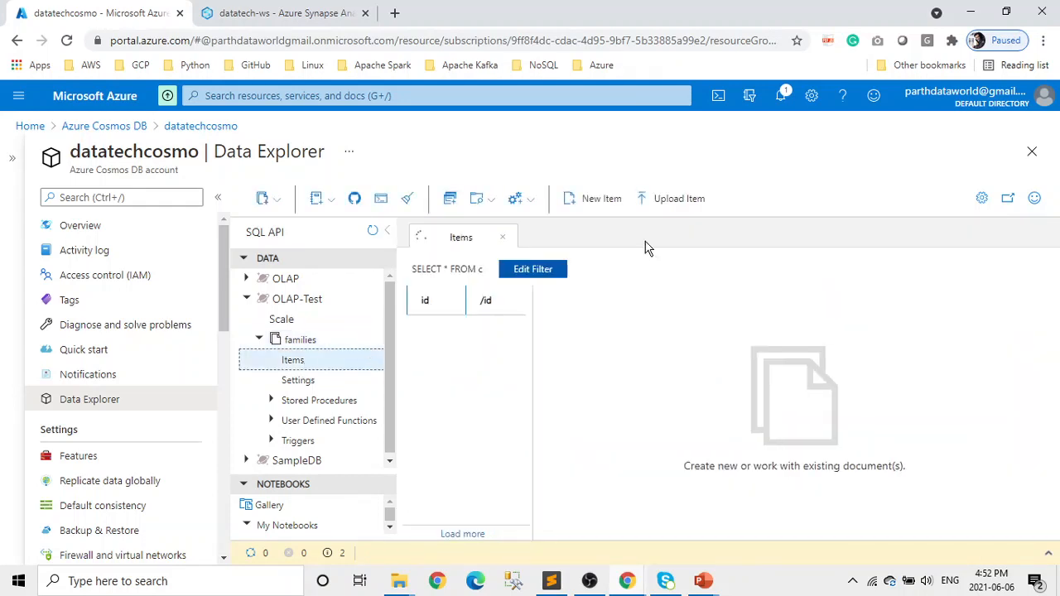
- Upload JonesFamily.json and SmithFamily.json from Downloads > azure-cosmos-db > 02 > demos into families
click(680, 203)
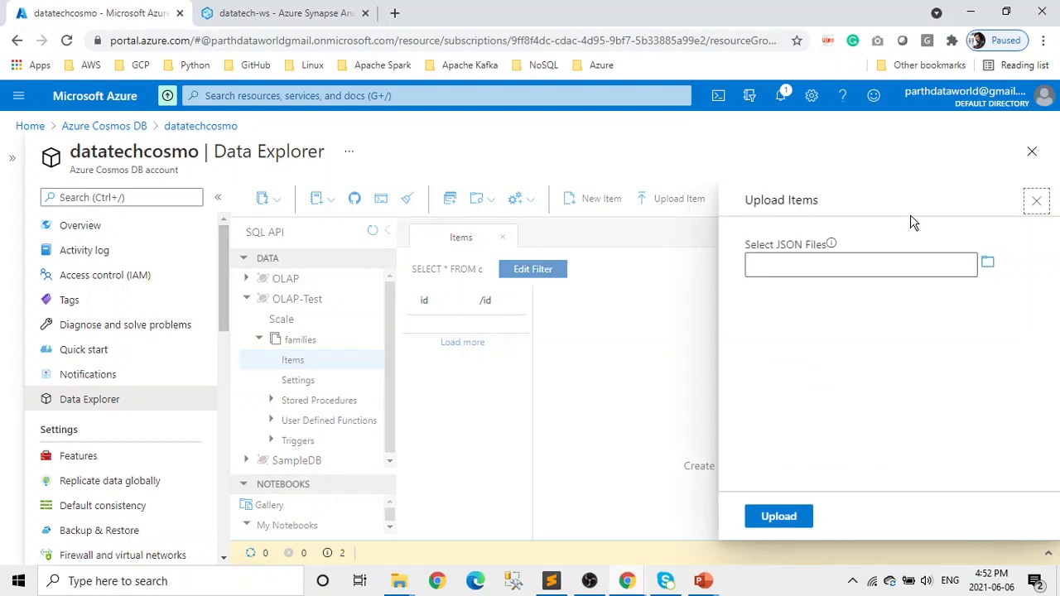
click(989, 265)
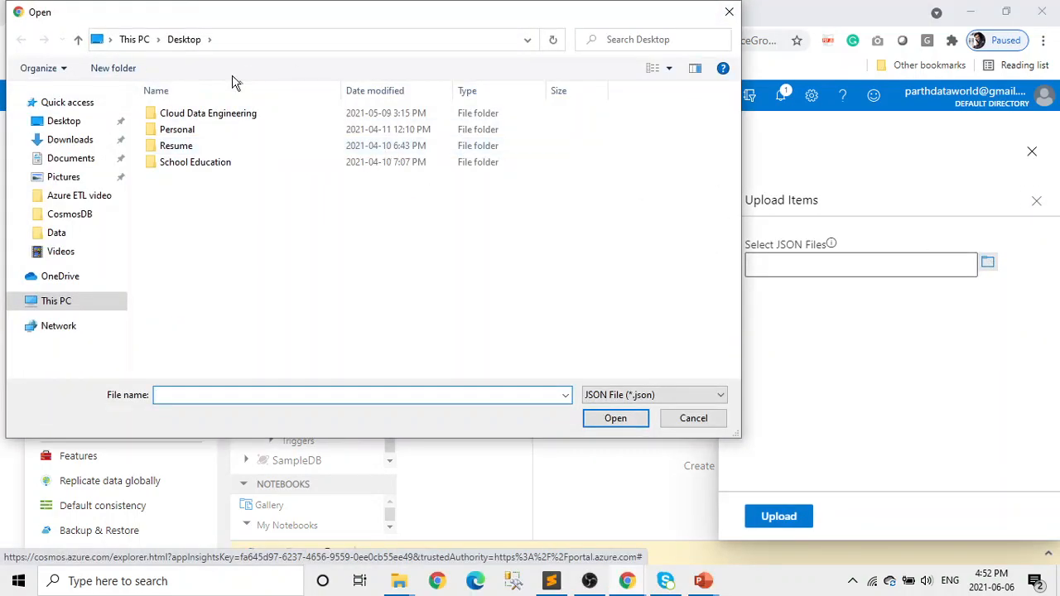
click(83, 145)
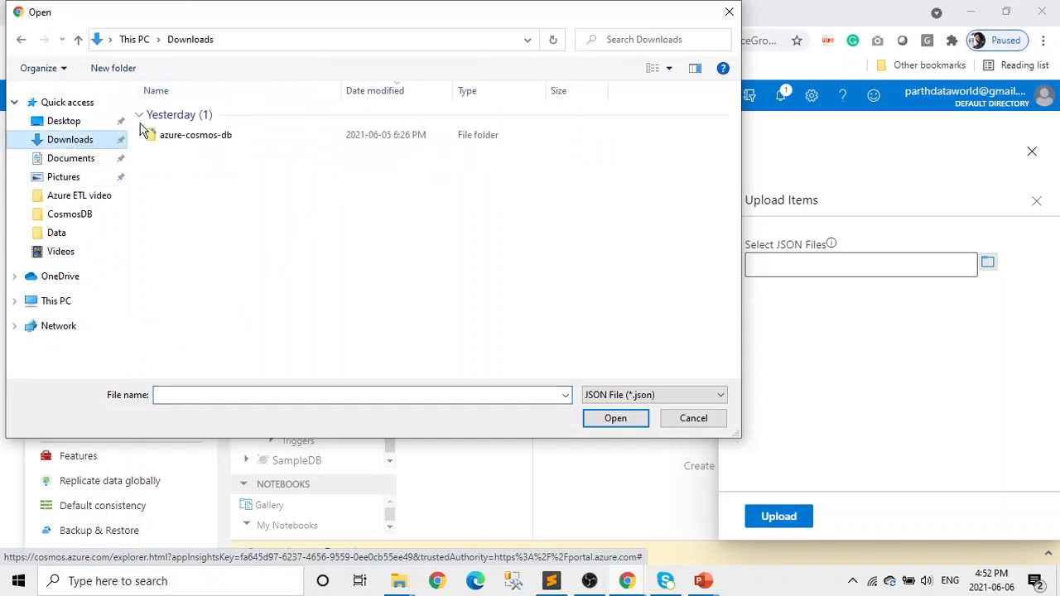
double_click(248, 135)
double_click(182, 114)
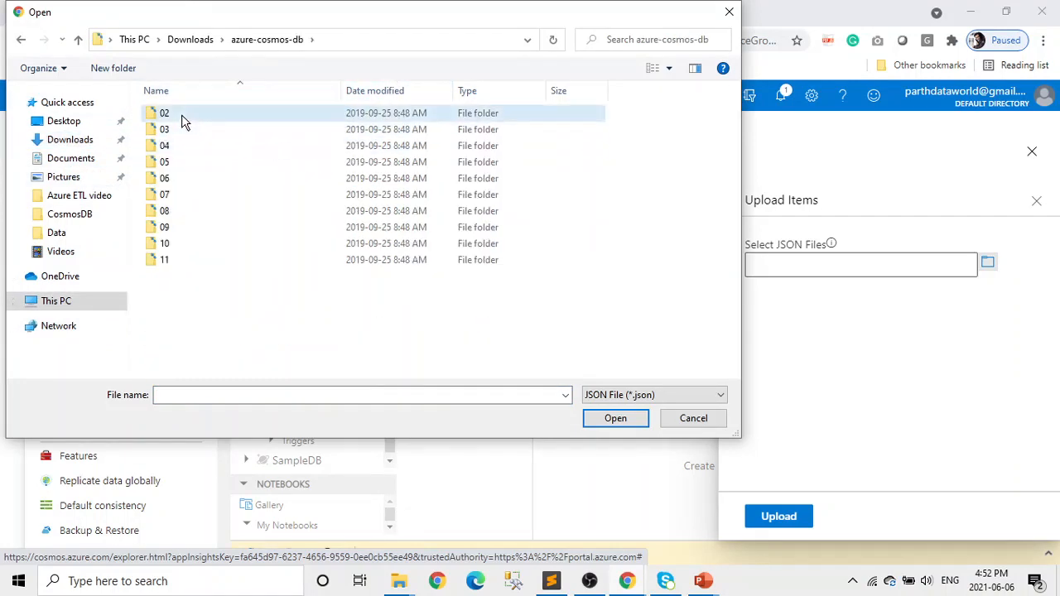
double_click(181, 114)
click(183, 119)
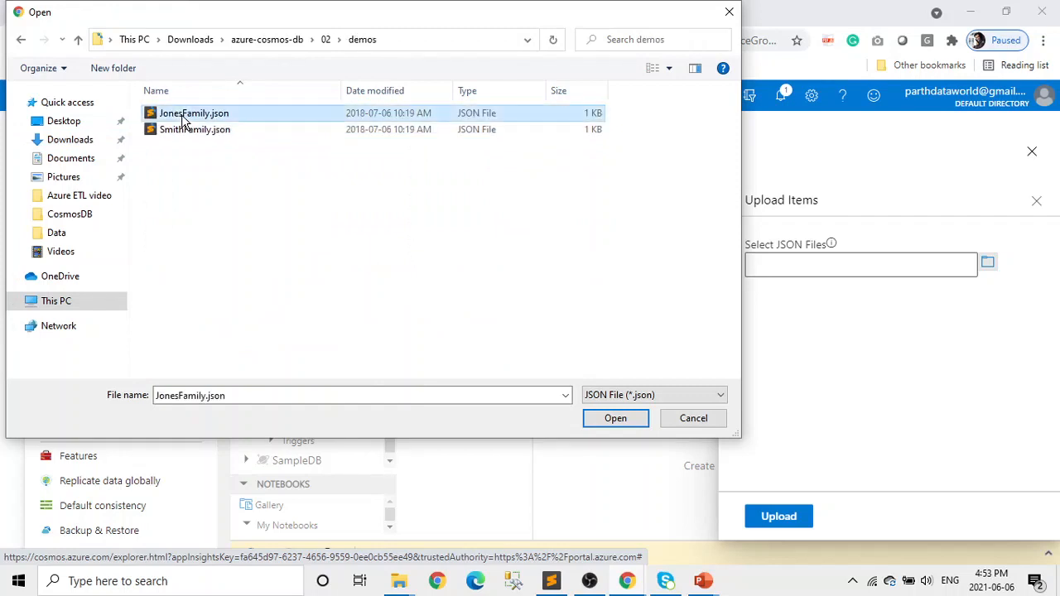
key(ctrl+a)
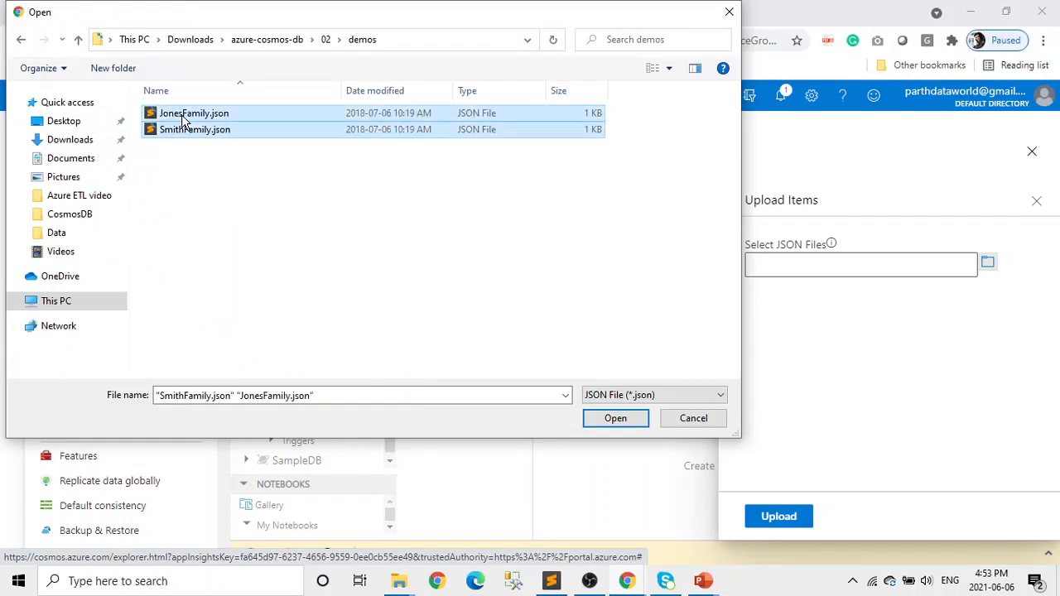
click(622, 421)
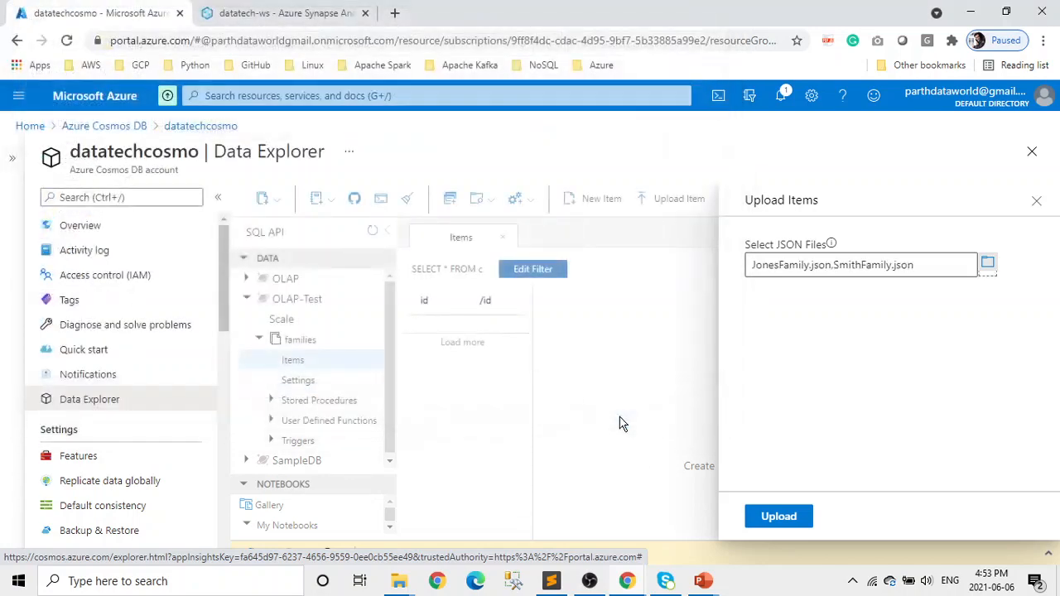
click(793, 516)
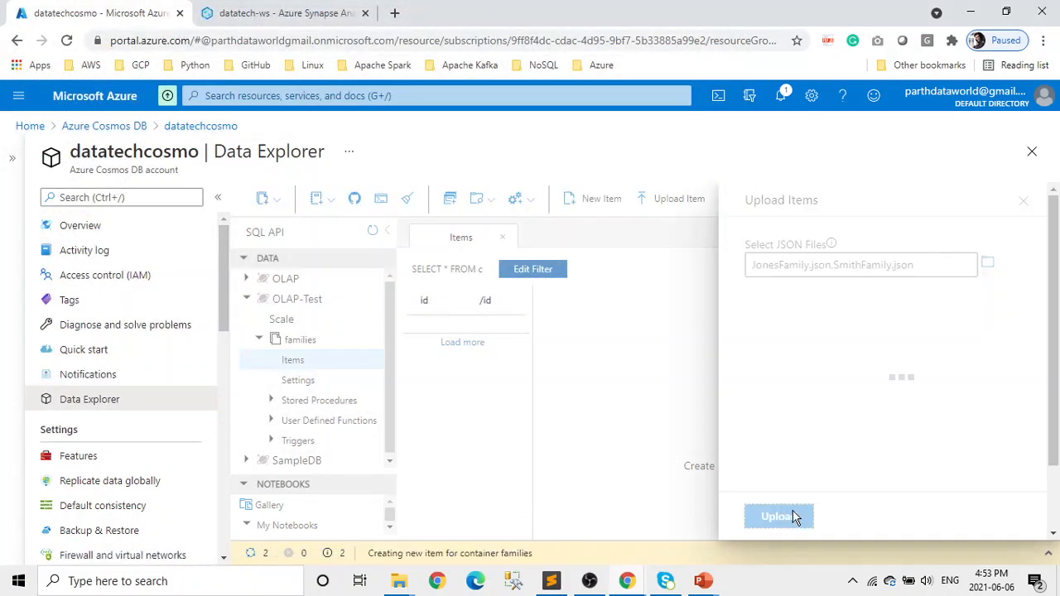
click(1036, 202)
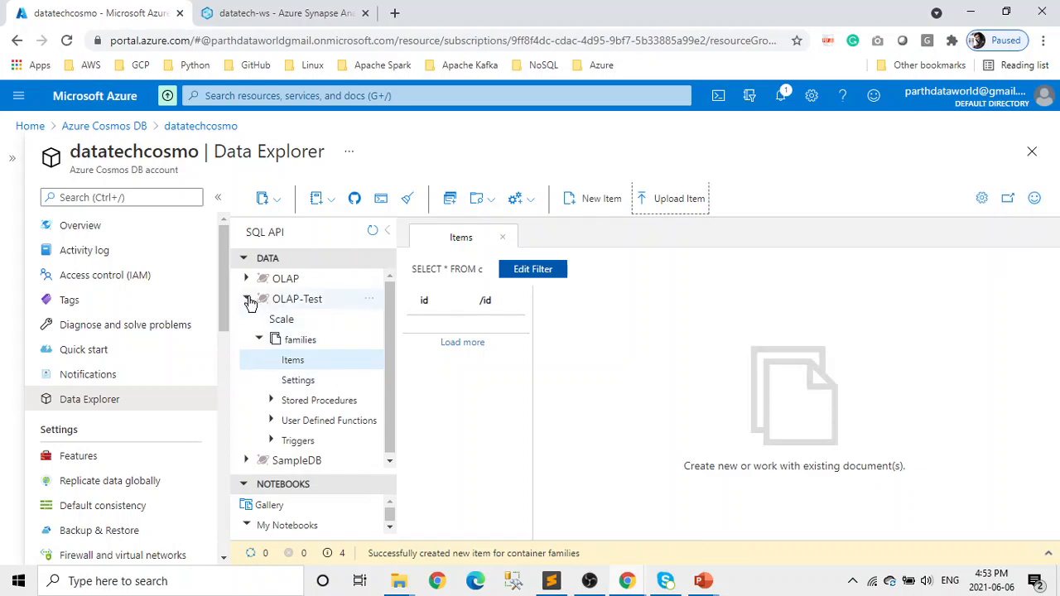
- Re-expand OLAP-Test, inspect the families SELECT * FROM c filter, and start a new SQL query
click(247, 300)
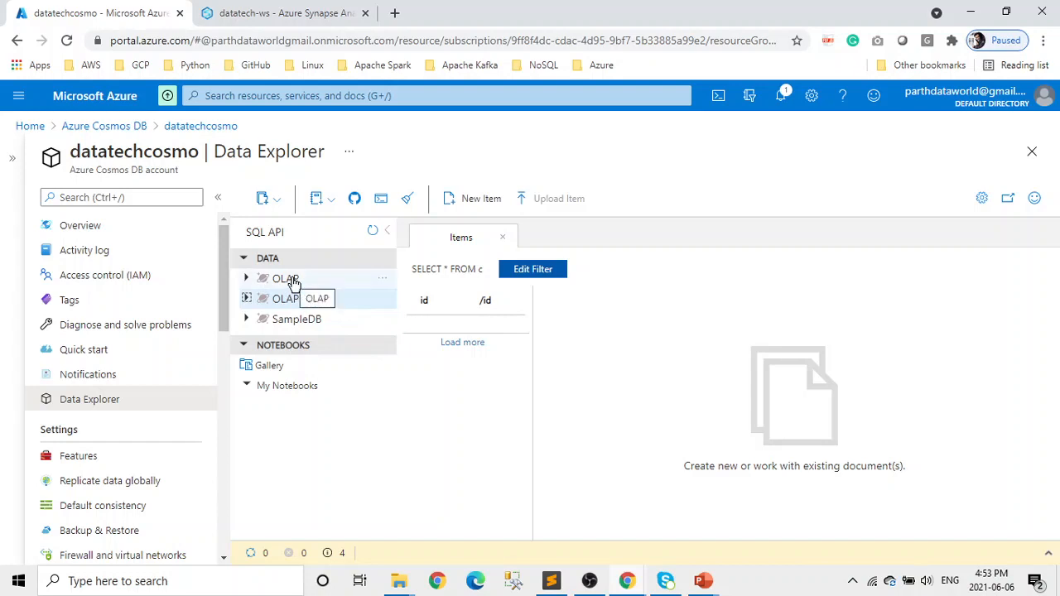
click(246, 300)
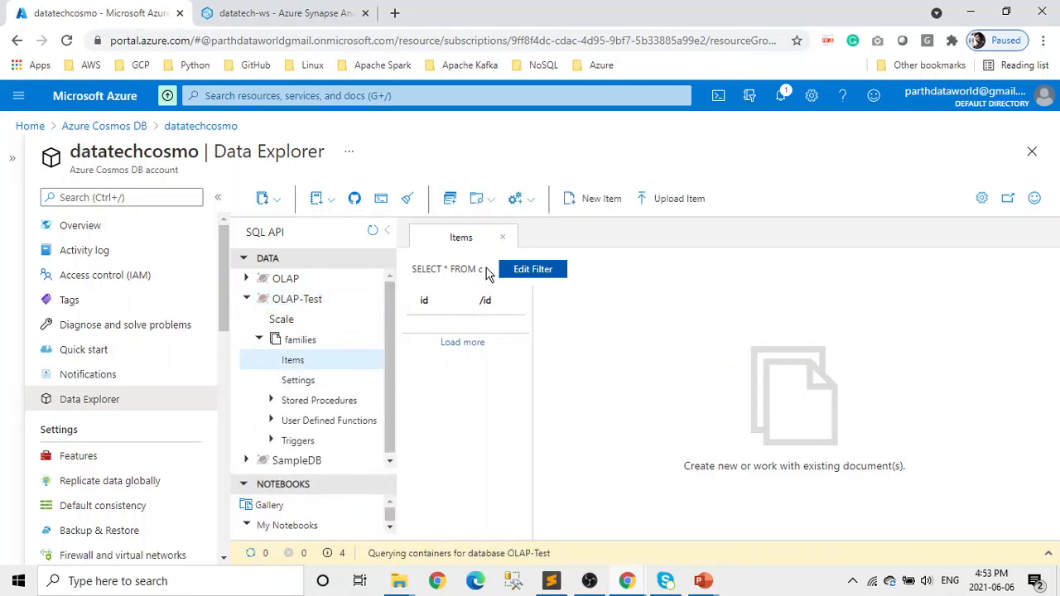
click(413, 274)
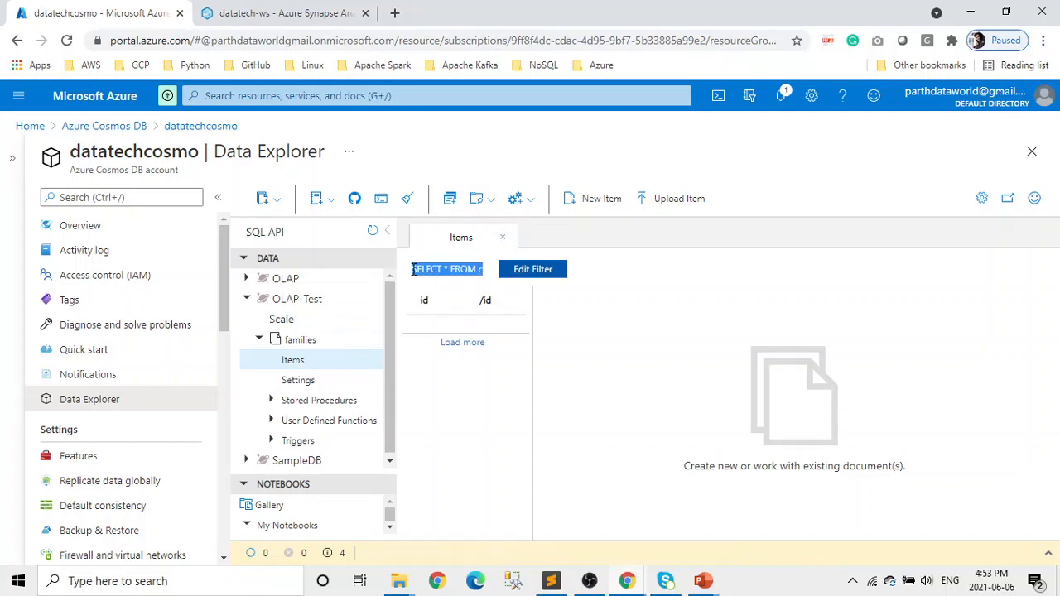
click(300, 362)
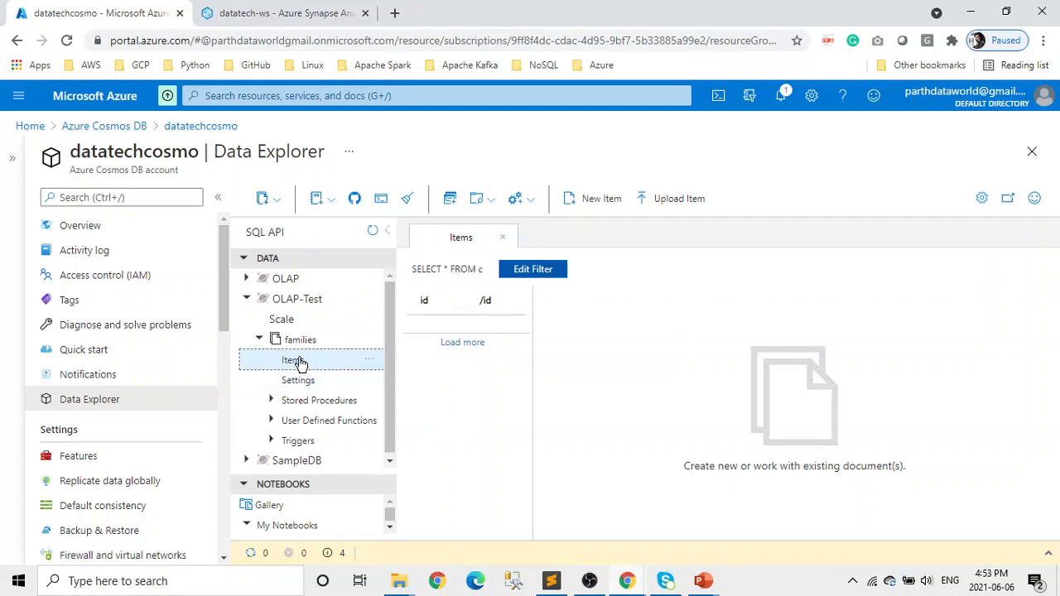
drag(485, 273, 414, 272)
click(412, 273)
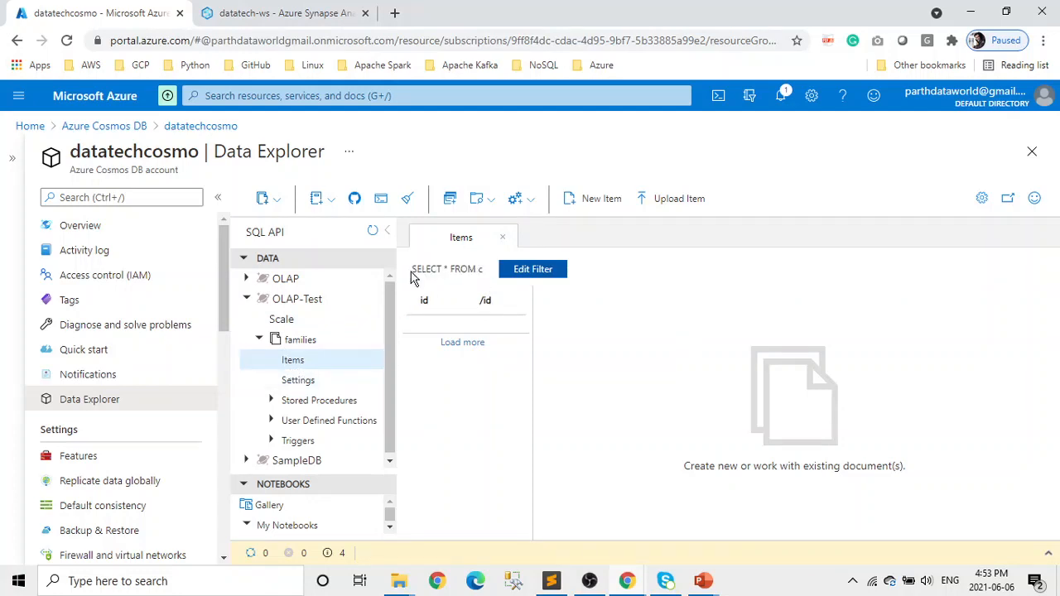
drag(489, 270, 414, 269)
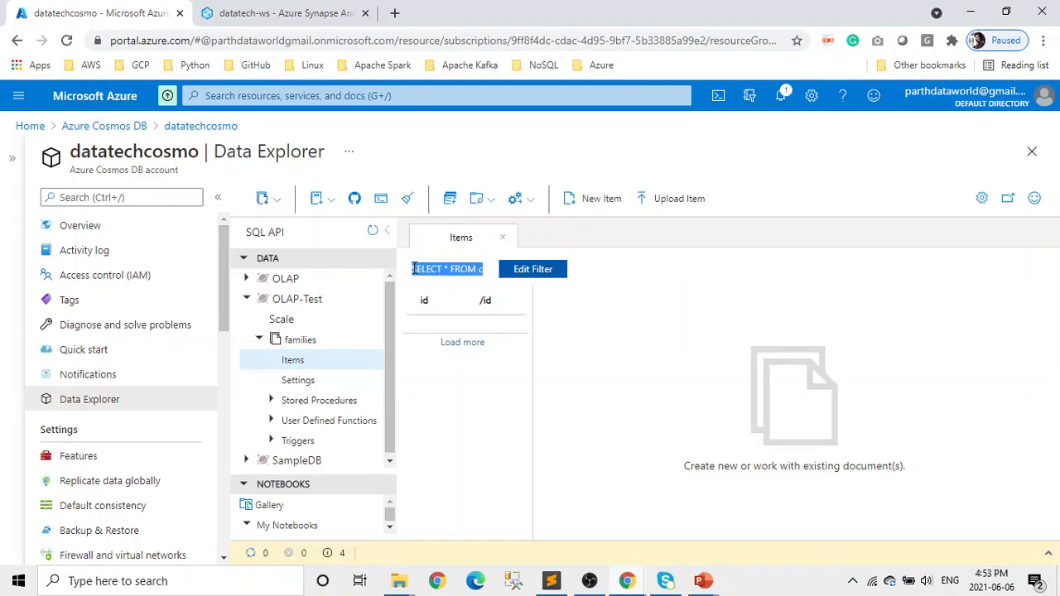
click(450, 199)
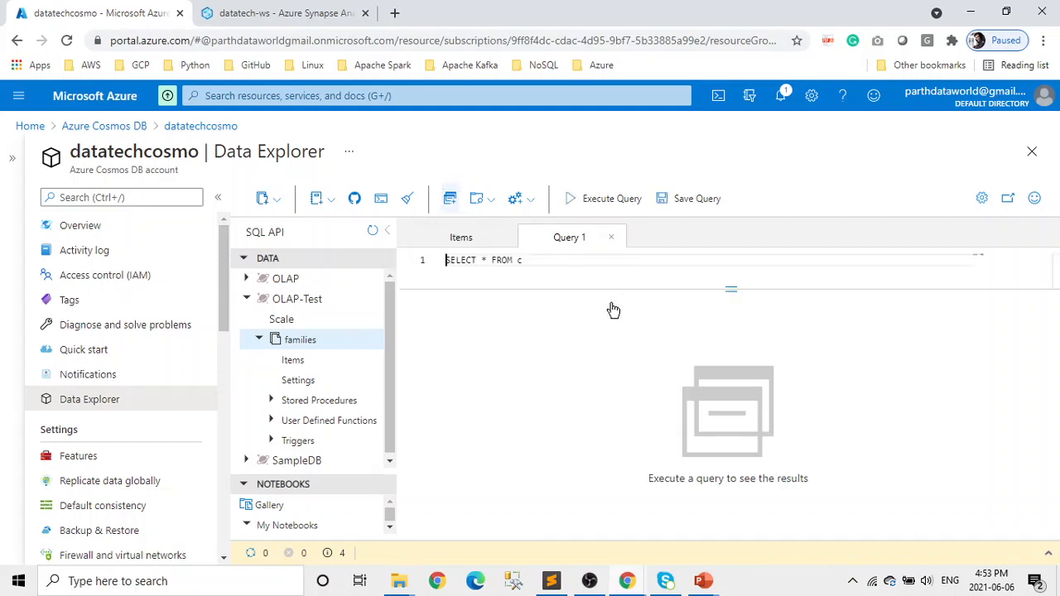
- Execute SELECT * FROM c on families, review the Jones and Smith documents, then collapse OLAP-Test
drag(538, 267, 441, 262)
click(573, 204)
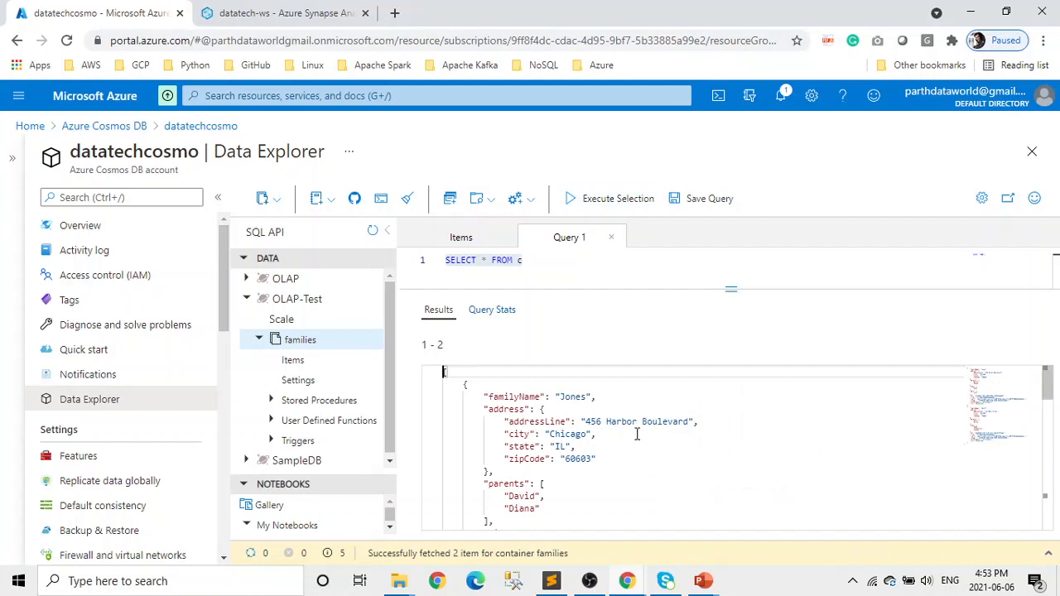
scroll(641, 483, down, 1)
scroll(641, 483, up, 1)
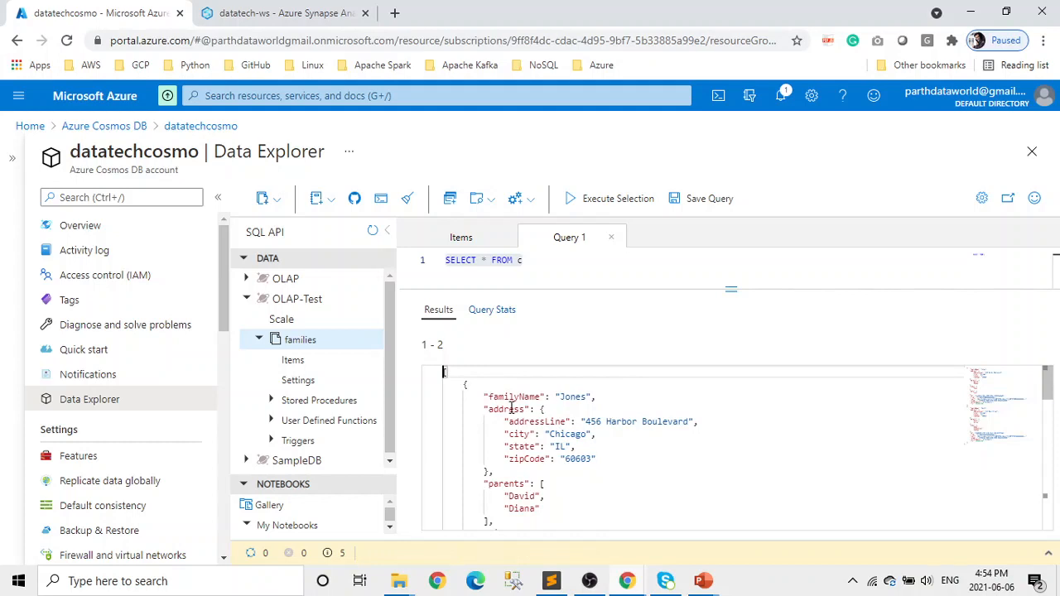
scroll(619, 474, down, 5)
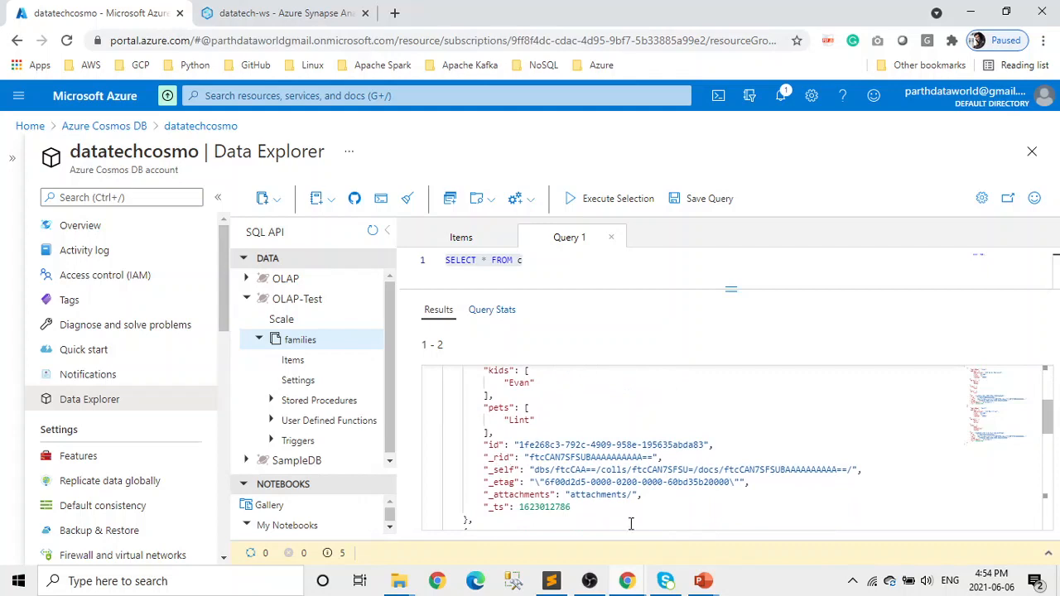
scroll(640, 521, down, 3)
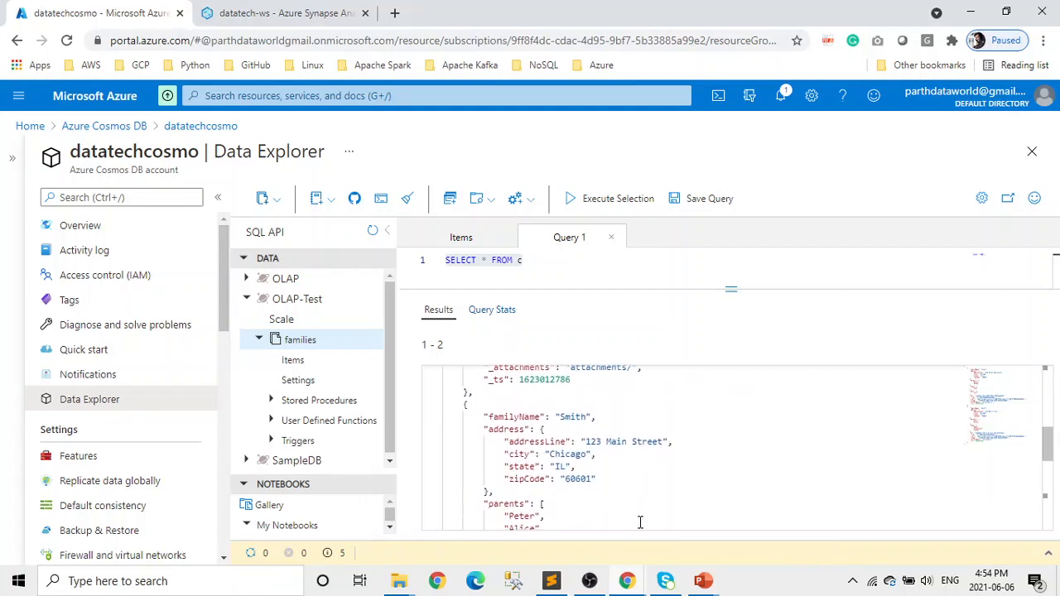
scroll(640, 521, up, 8)
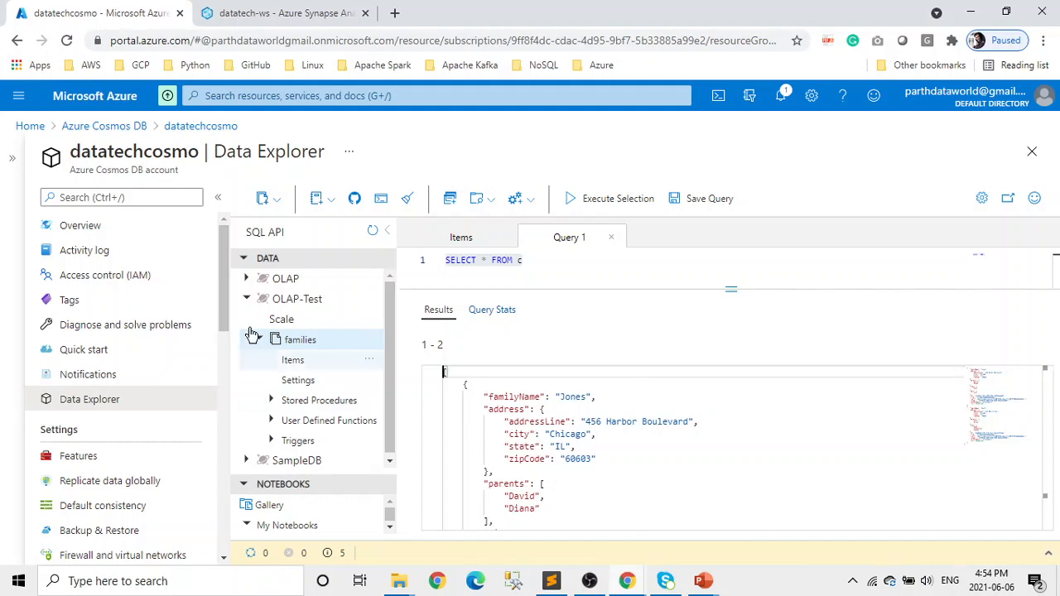
click(246, 299)
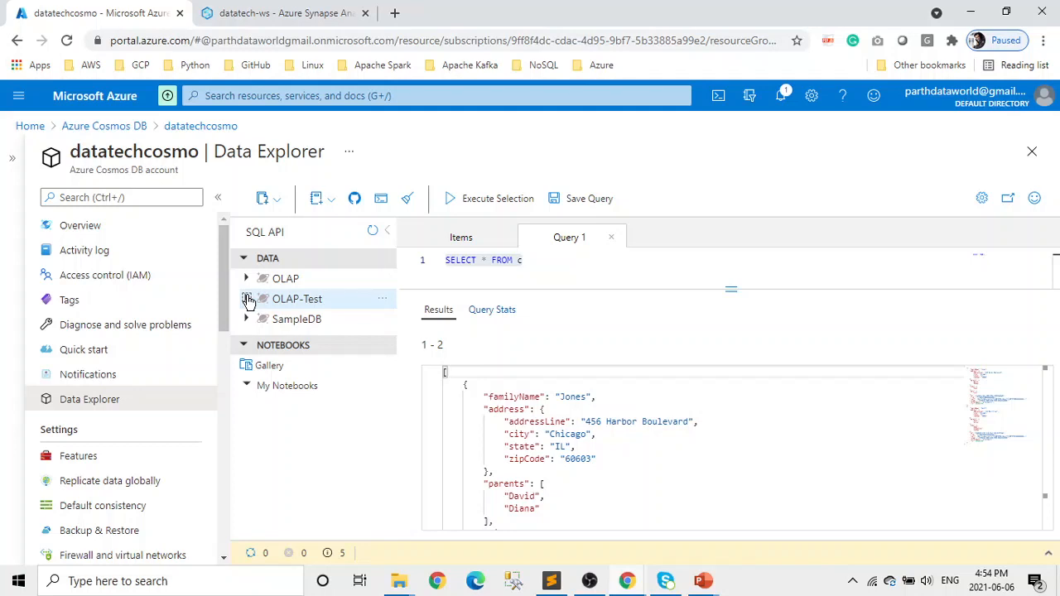
- Back in Synapse Studio, close SQL script 1 without saving its changes
click(313, 10)
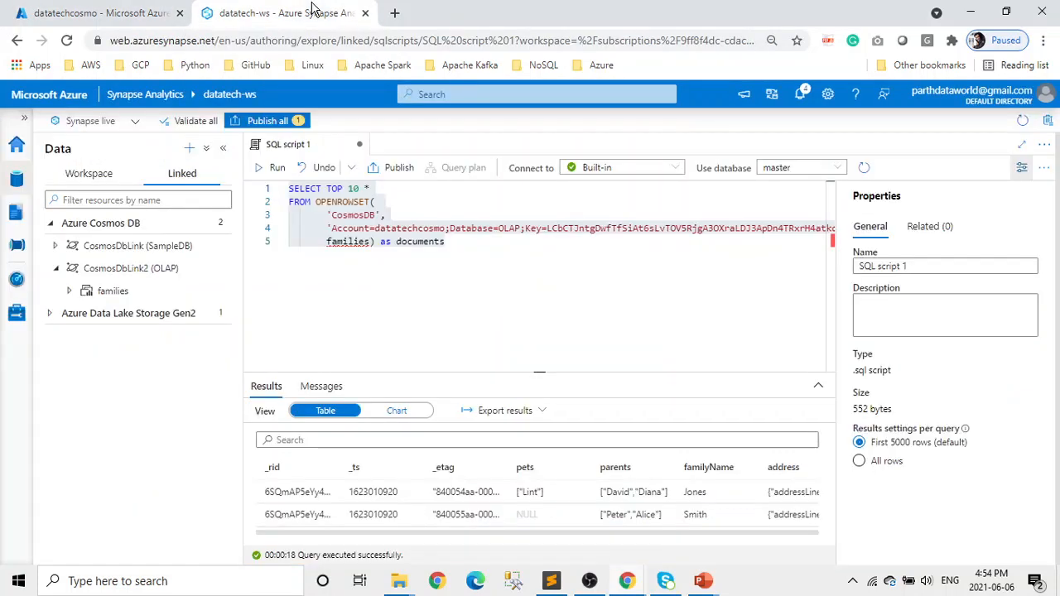
click(360, 144)
click(502, 365)
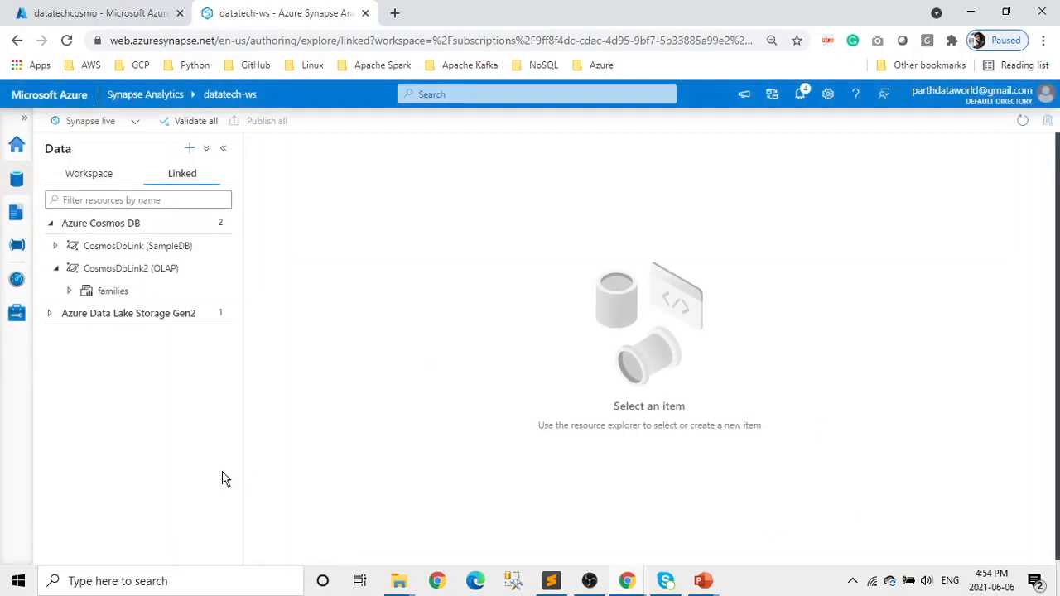
- Expand CosmosDbLink (SampleDB) and CosmosDbLink2 (OLAP) in the Linked data tab to list their containers
click(55, 268)
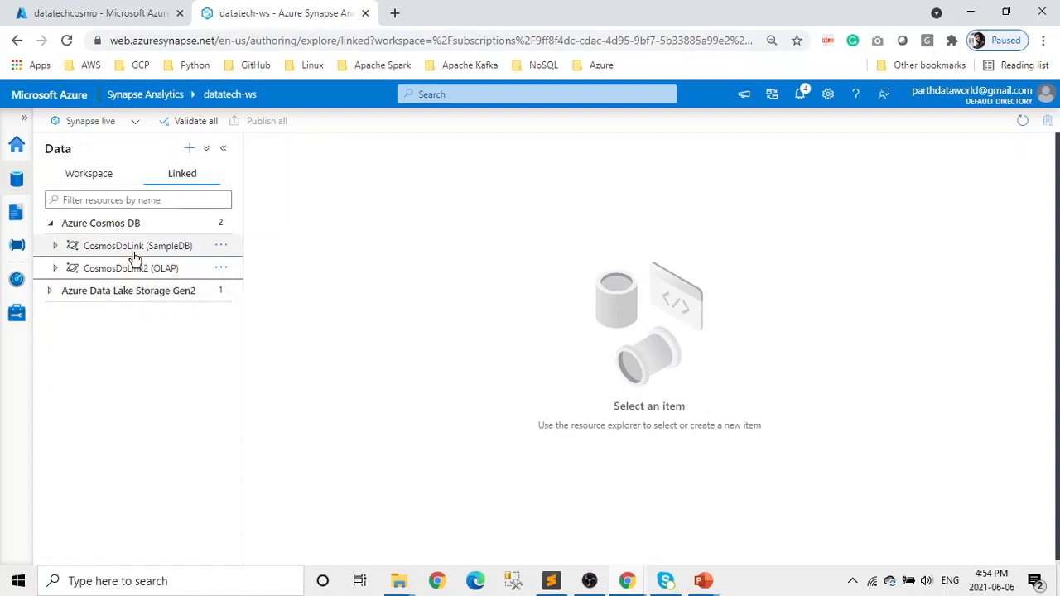
mouse_move(132, 253)
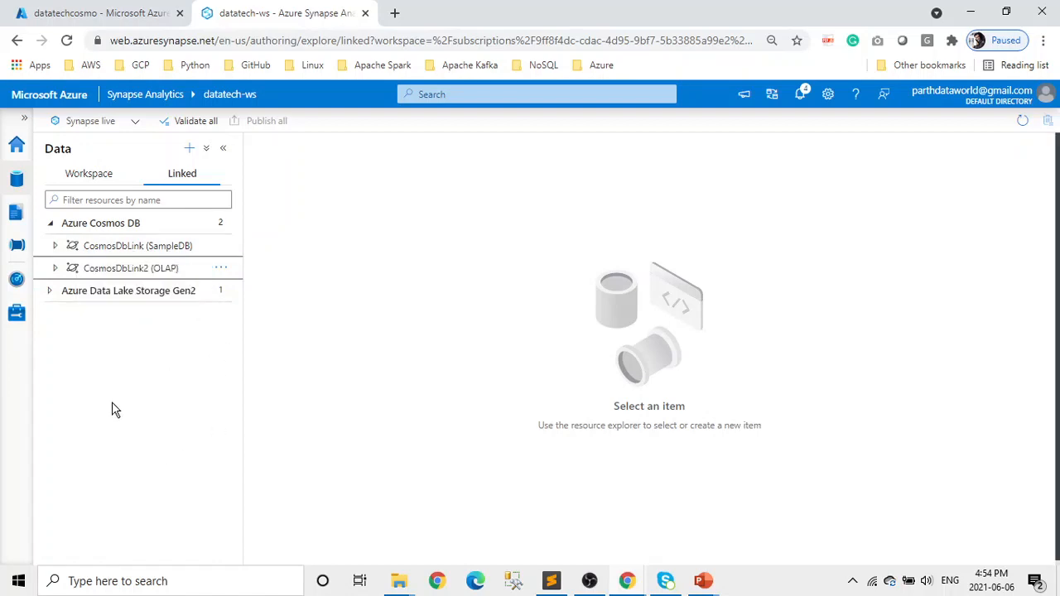
click(57, 248)
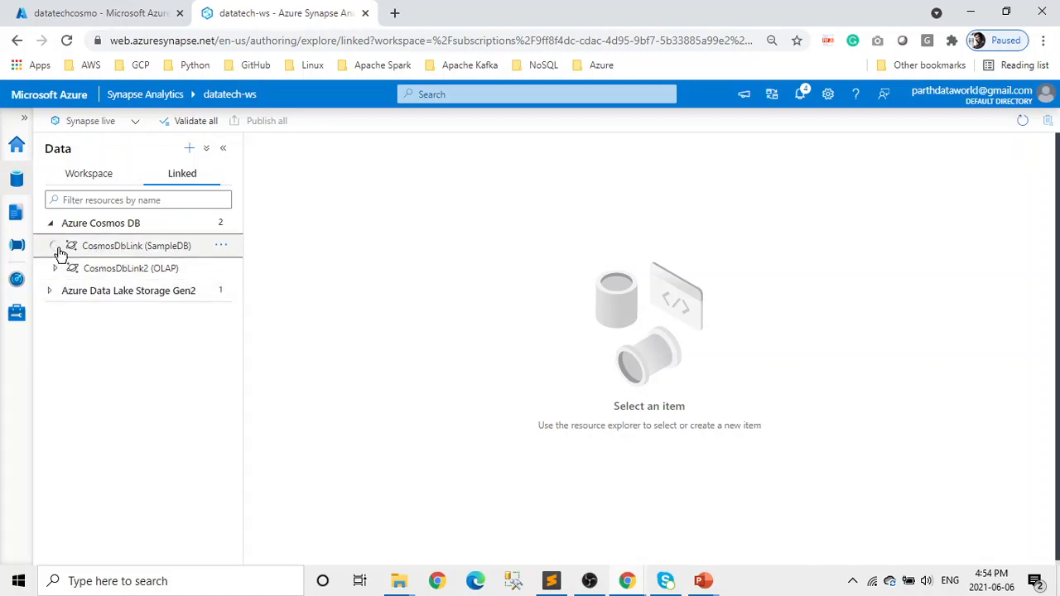
click(55, 293)
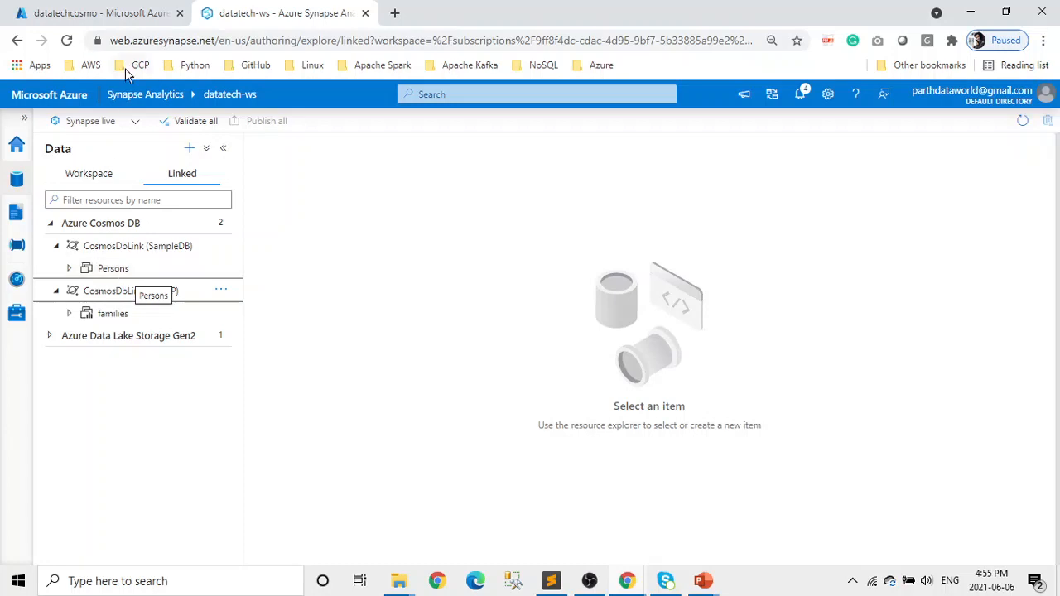
- Expand SampleDB in the Cosmos DB Data Explorer to show Persons, then return to Synapse Studio
click(113, 14)
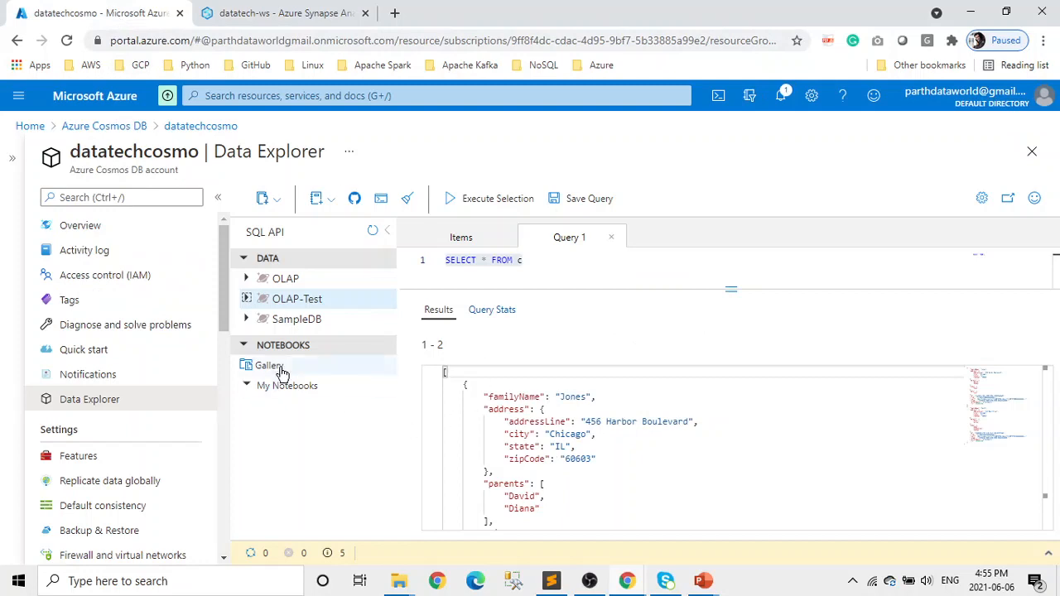
click(247, 318)
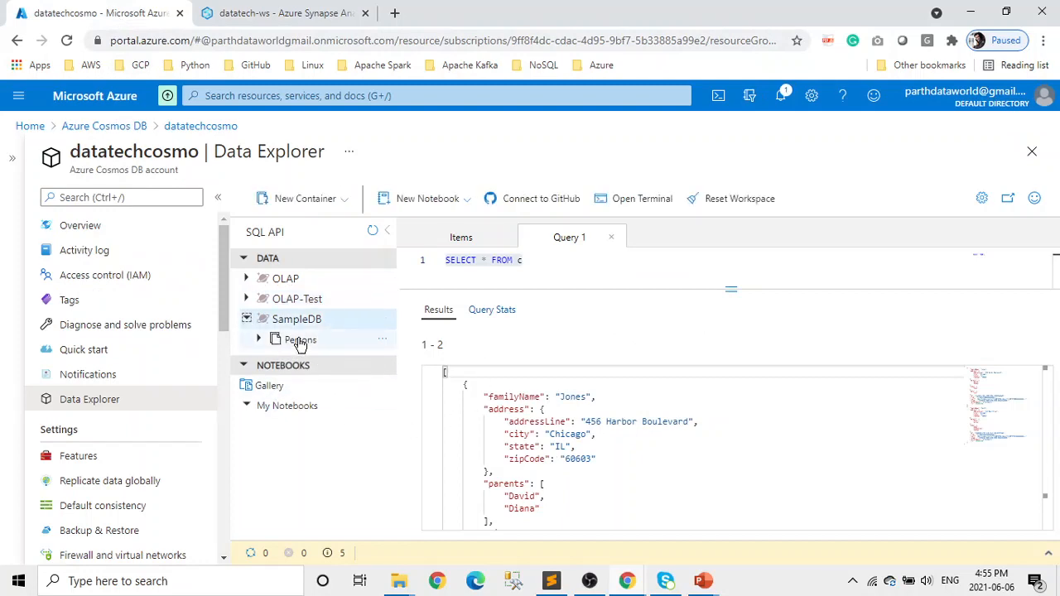
click(291, 13)
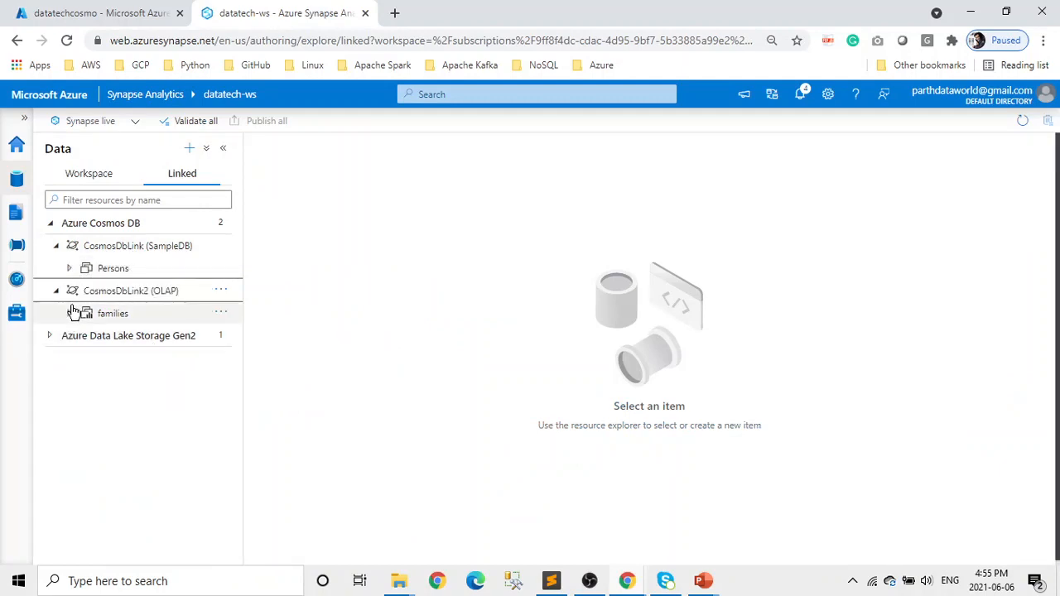
- Start a new Azure Cosmos DB (SQL API) linked service from the Data hub
mouse_move(170, 294)
click(189, 149)
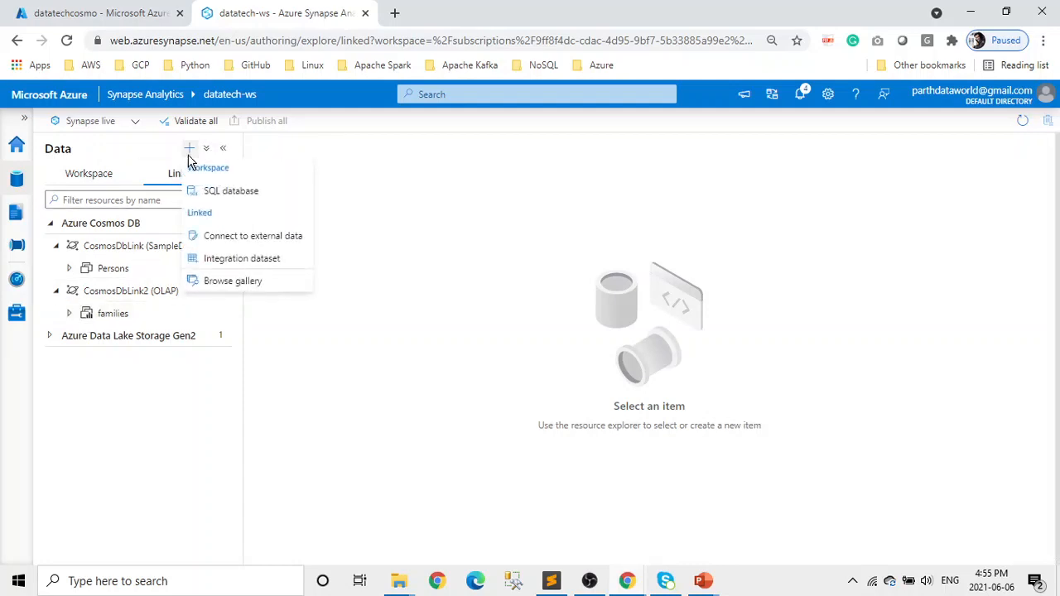
click(279, 240)
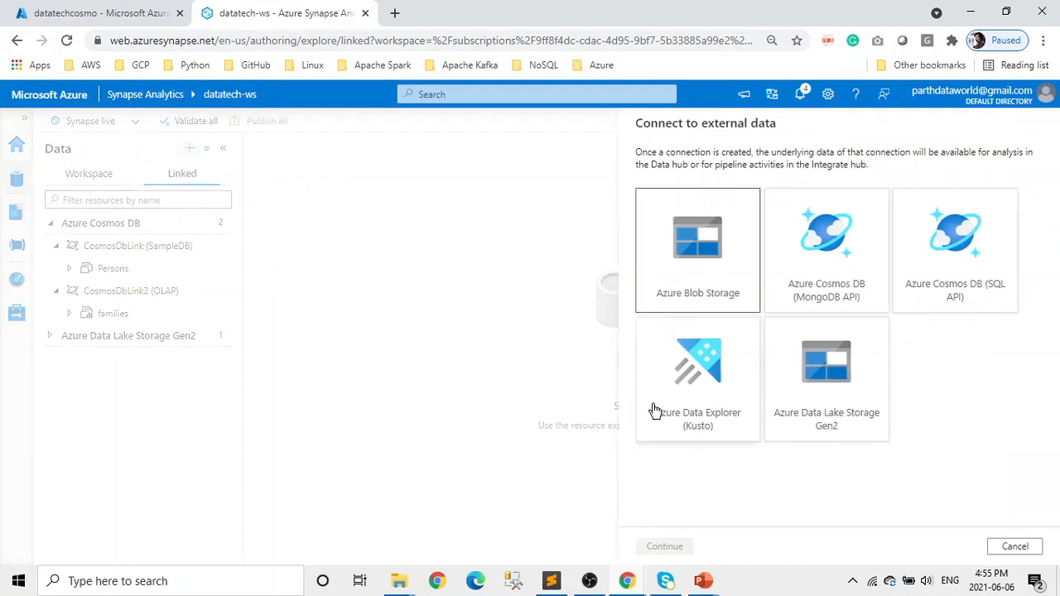
click(987, 268)
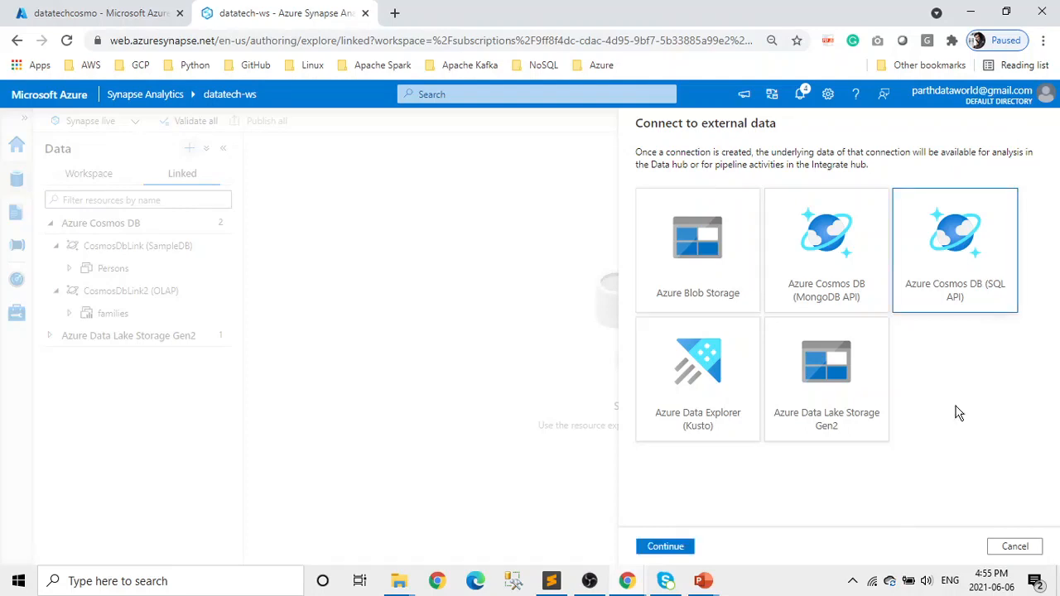
click(667, 547)
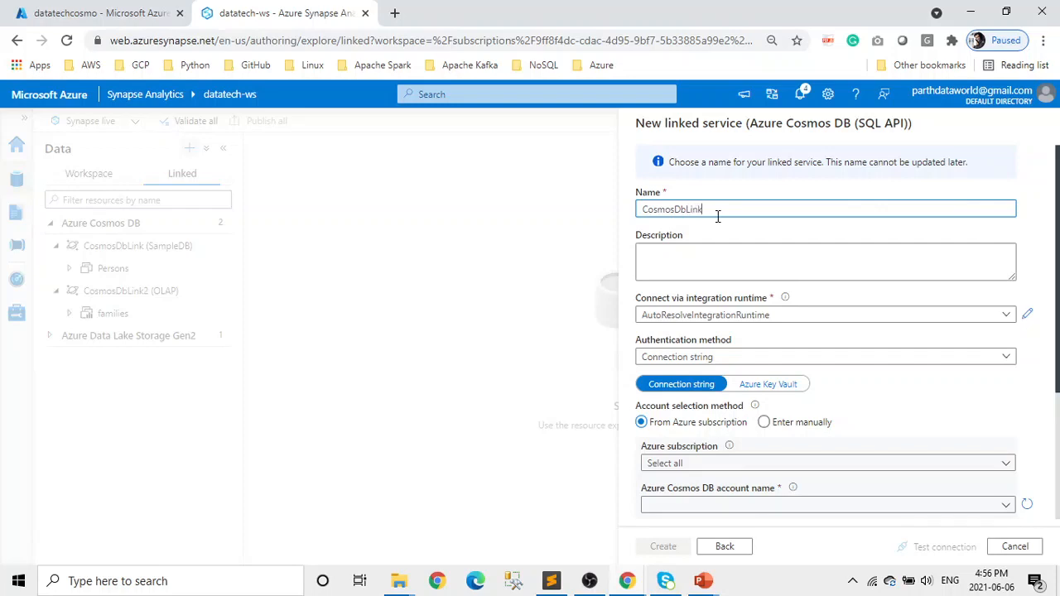
- Point it at the Free Trial subscription, datatechcosmo account and OLAP-Test database
scroll(887, 367, down, 1)
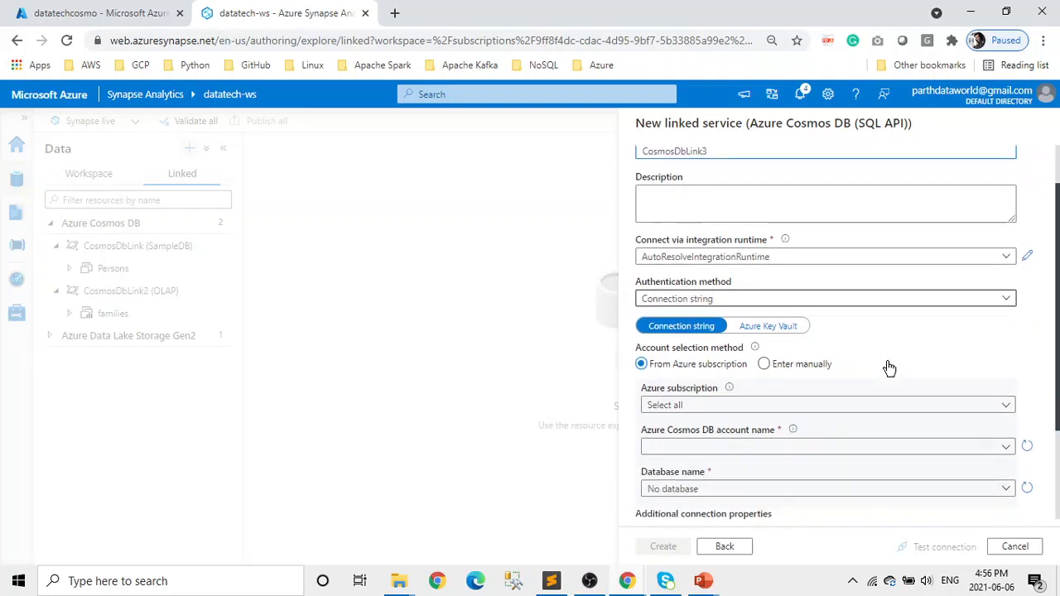
click(884, 408)
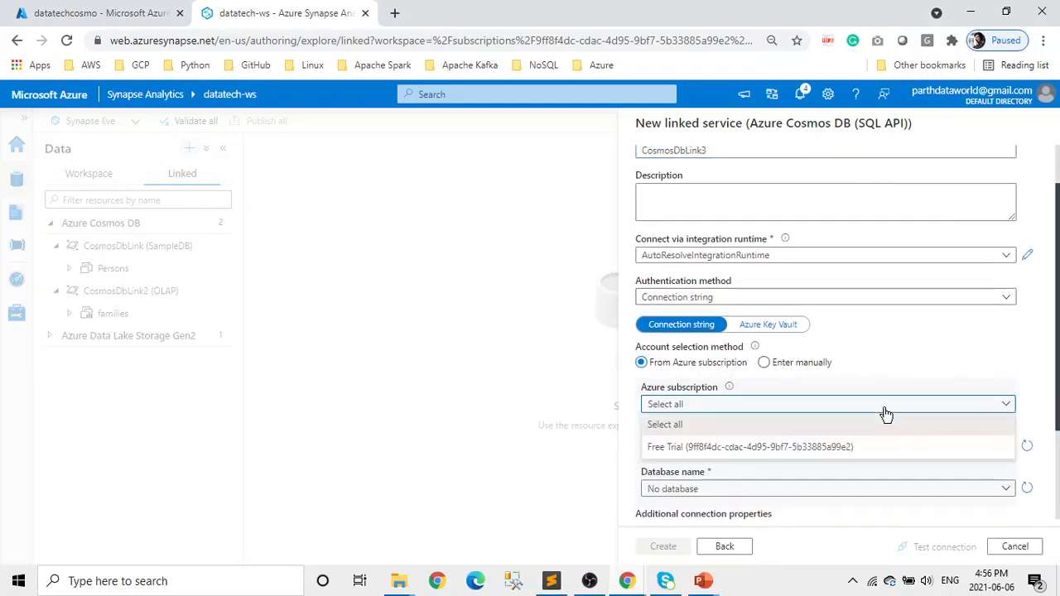
click(787, 447)
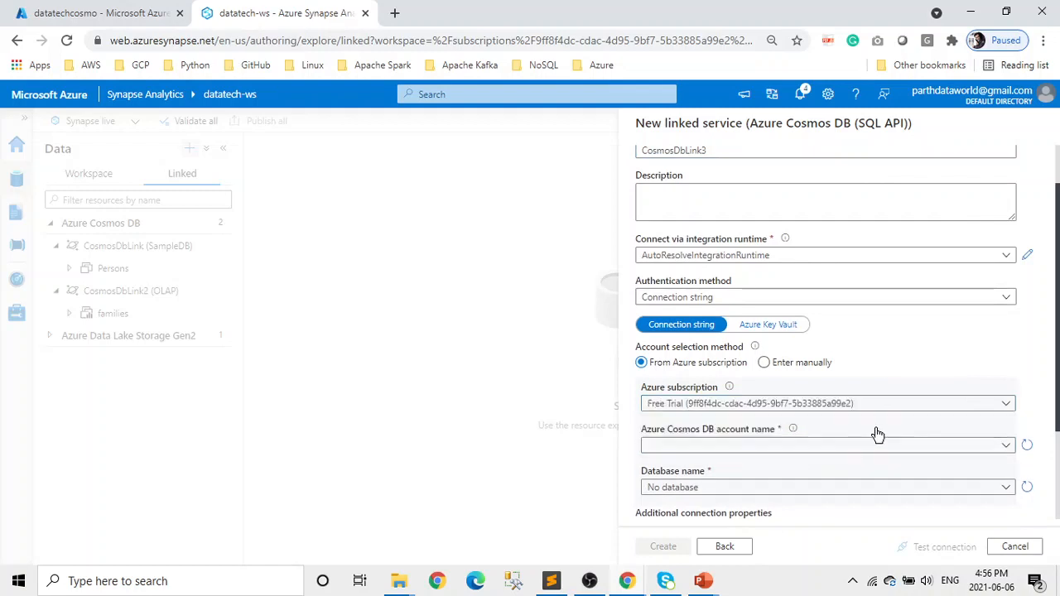
scroll(930, 407, down, 1)
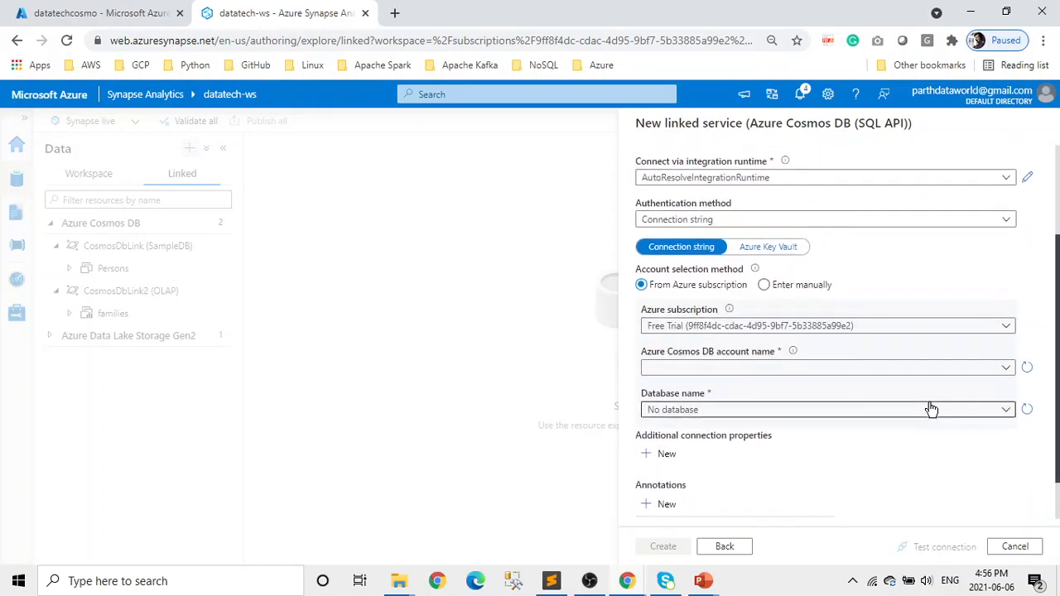
click(1008, 368)
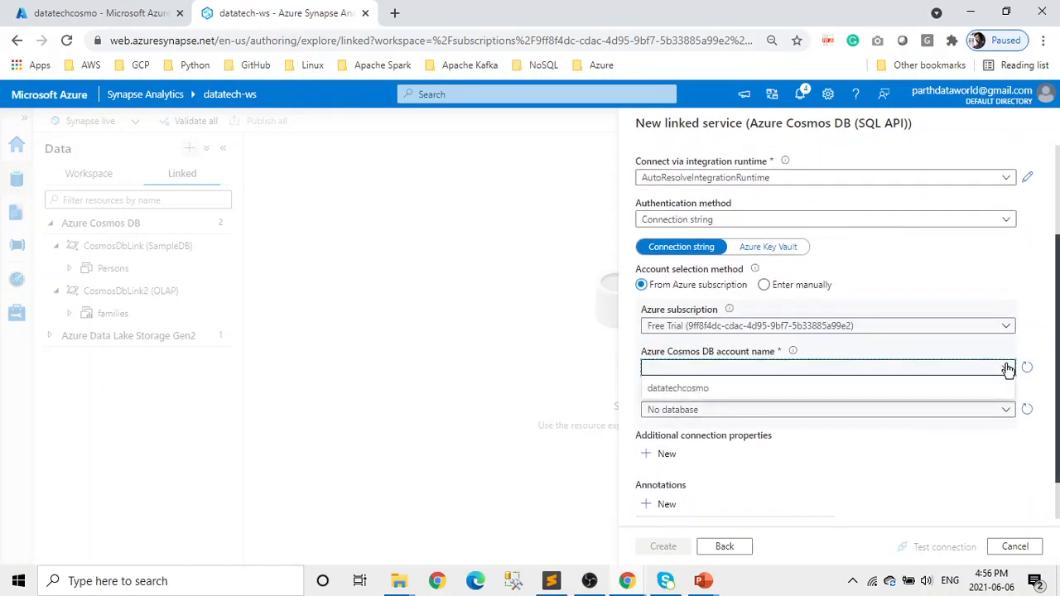
click(790, 389)
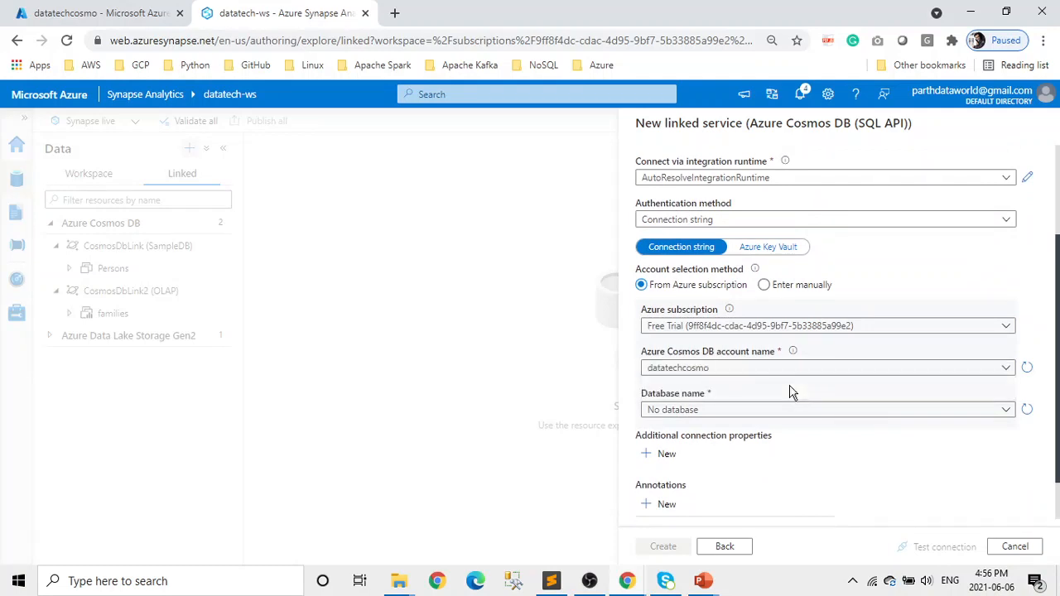
click(813, 411)
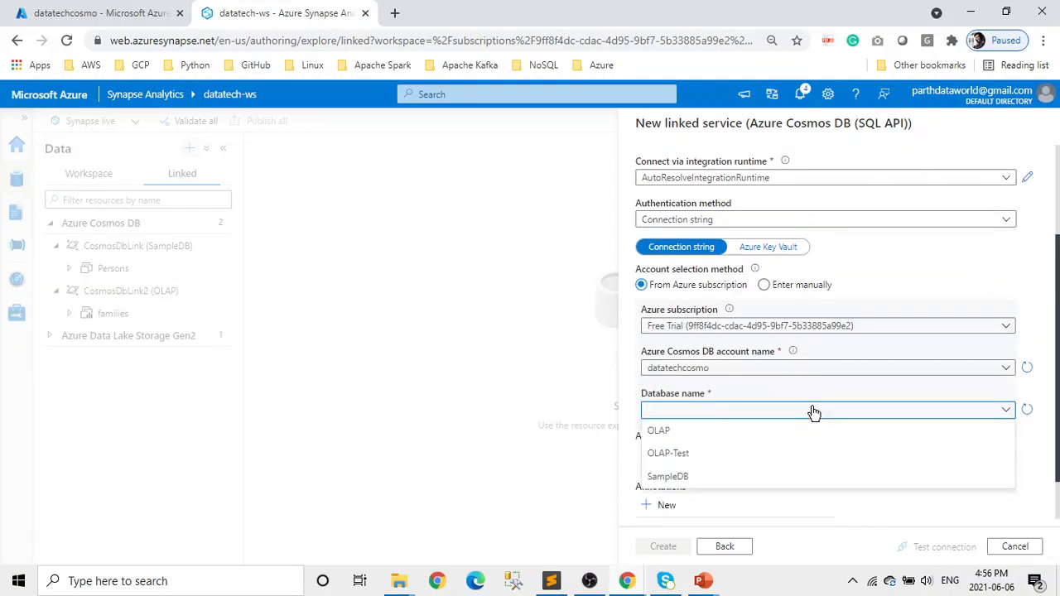
click(690, 463)
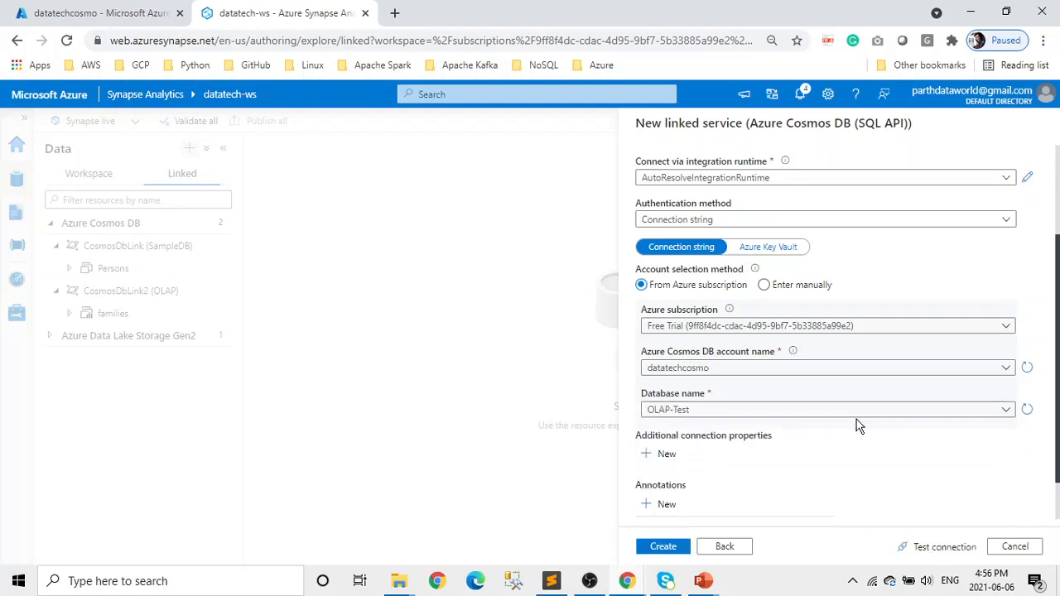
- Test the connection and create the CosmosDbLink3 linked service
scroll(856, 425, down, 1)
click(939, 553)
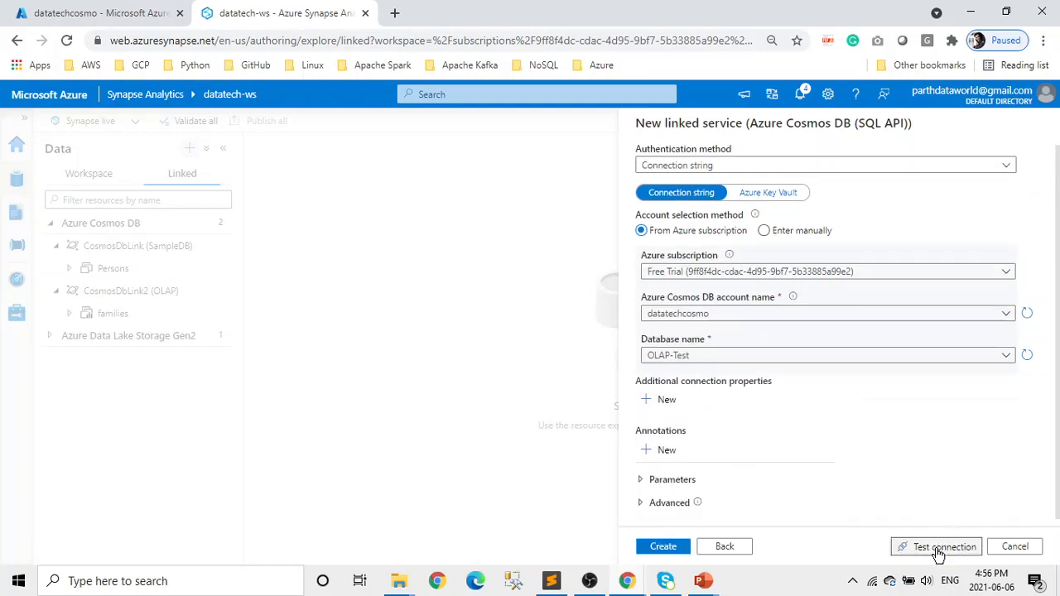
click(666, 548)
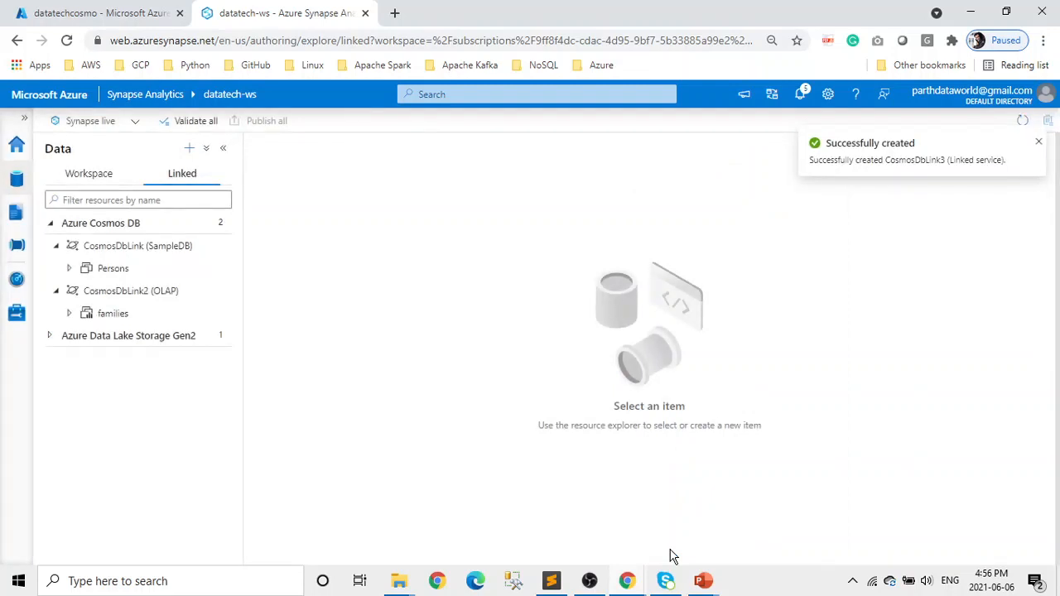
- Refresh the Azure Cosmos DB group so the new link appears
click(52, 223)
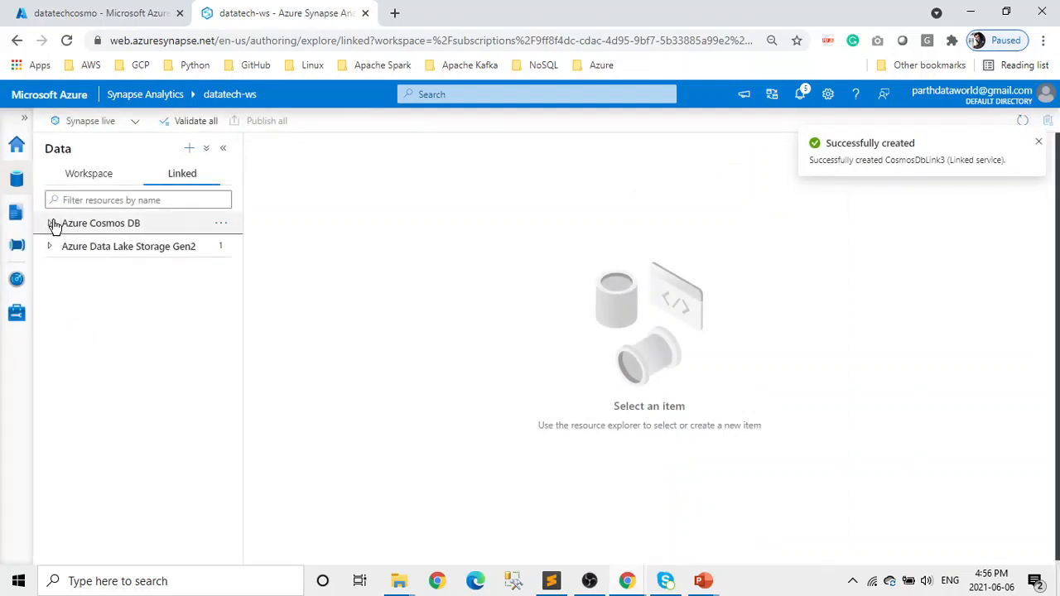
click(52, 223)
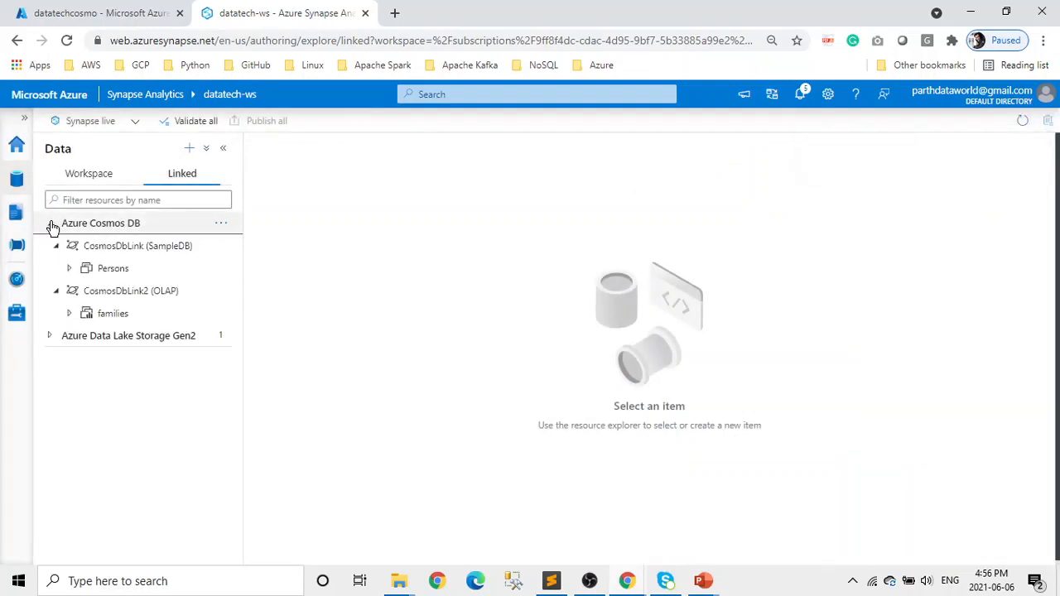
click(224, 228)
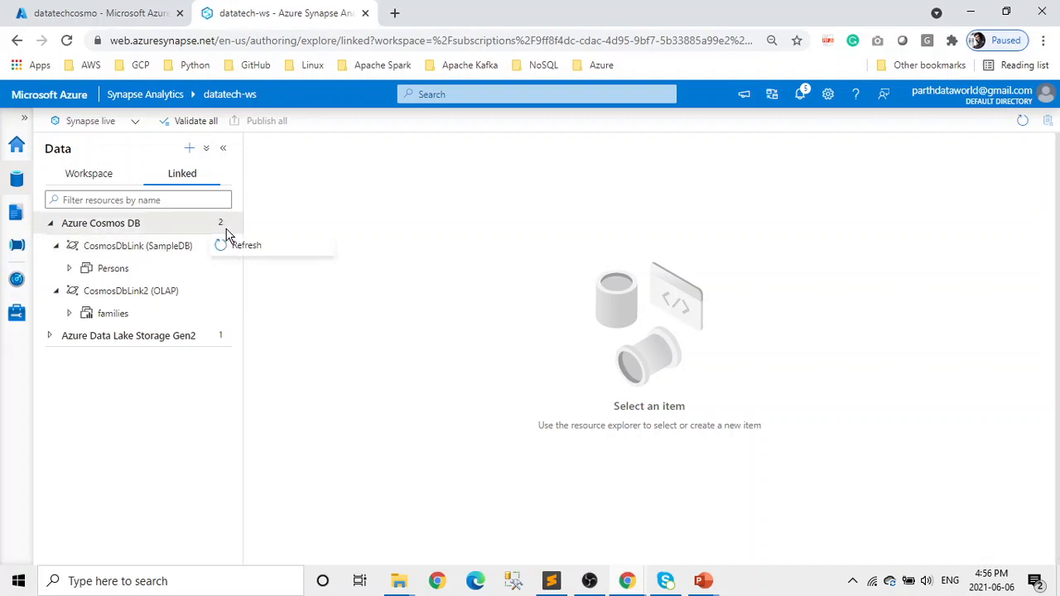
click(261, 259)
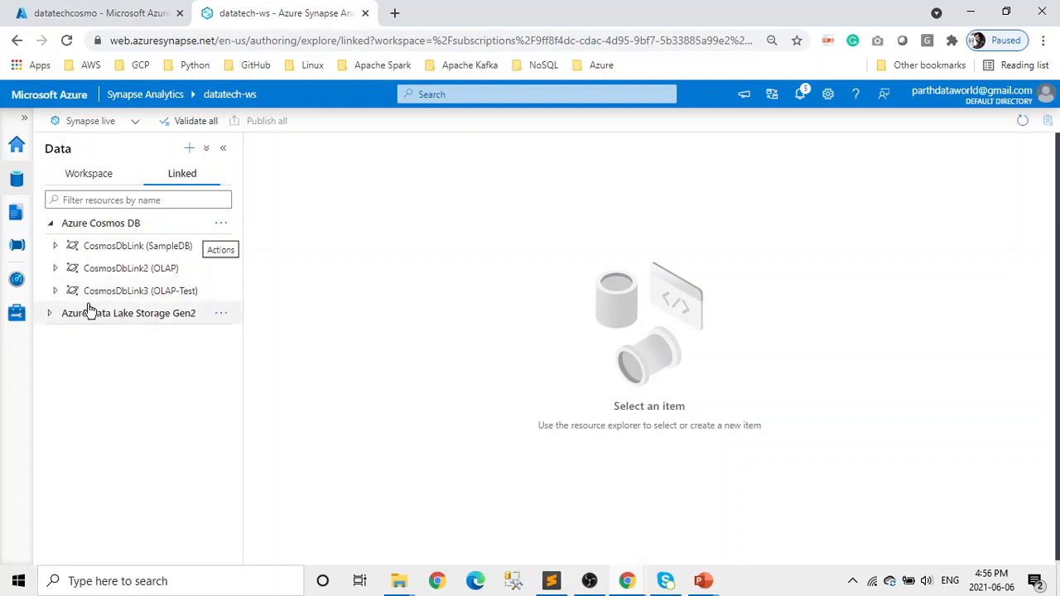
- Expand CosmosDbLink3 (OLAP-Test), CosmosDbLink2 (OLAP) and CosmosDbLink (SampleDB) to list their containers
click(55, 296)
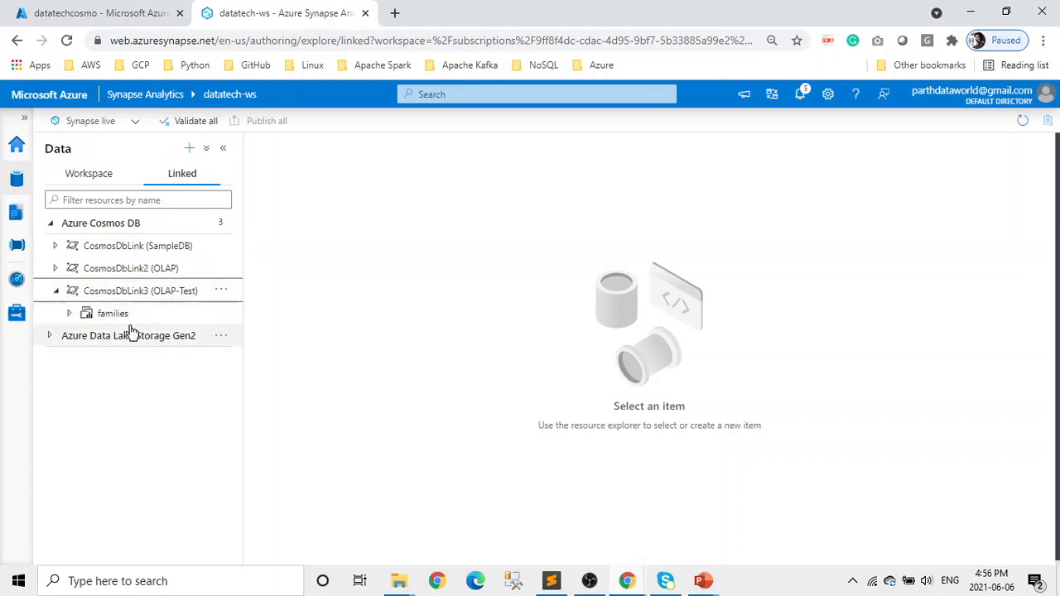
click(54, 270)
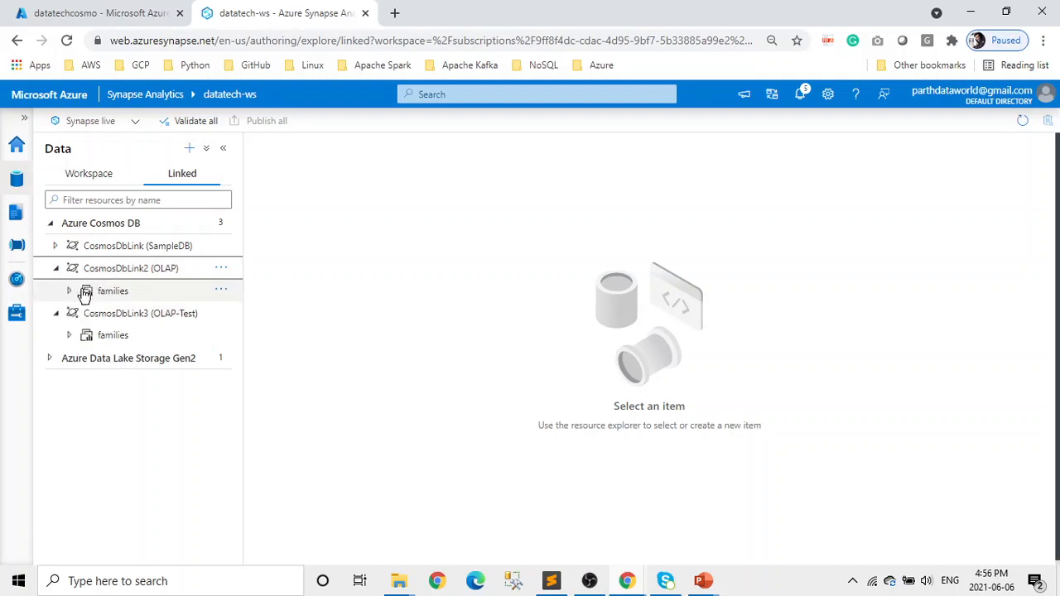
click(55, 247)
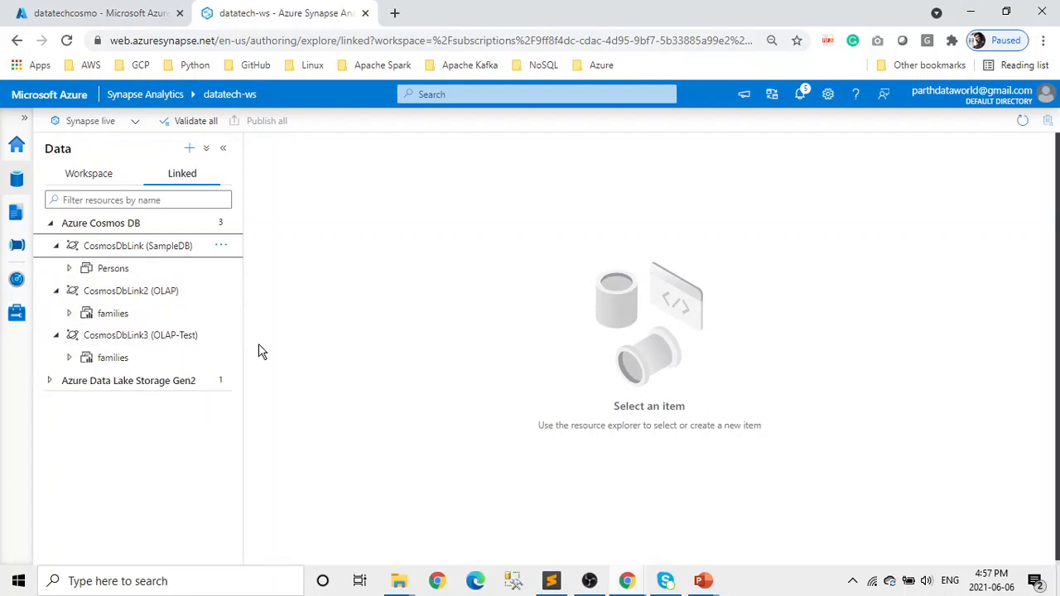
- Copy the SELECT TOP 10 OPENROWSET families query from cosmos.sql and return to Synapse
click(560, 583)
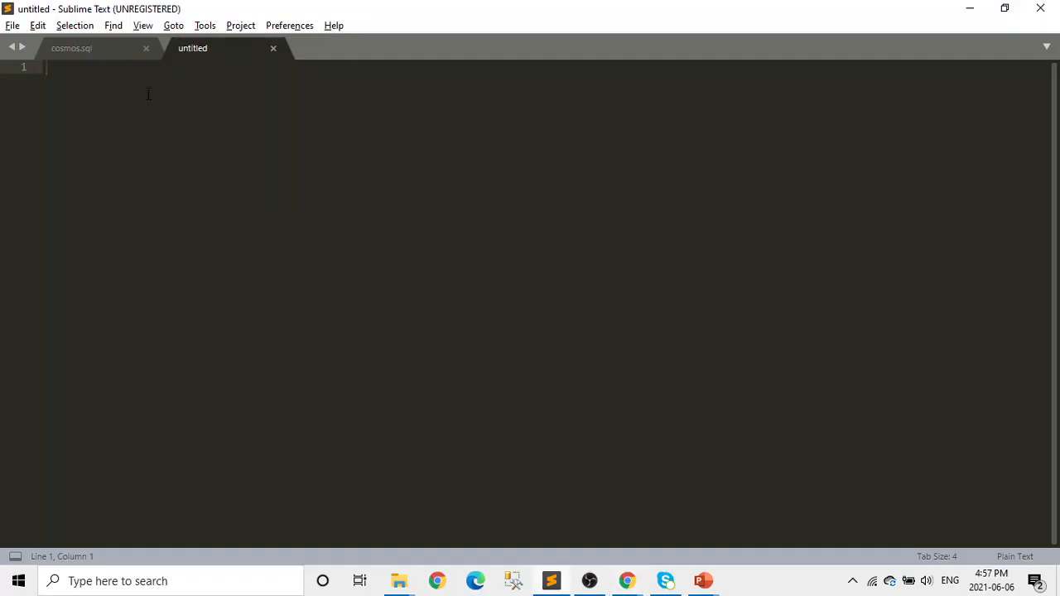
click(93, 51)
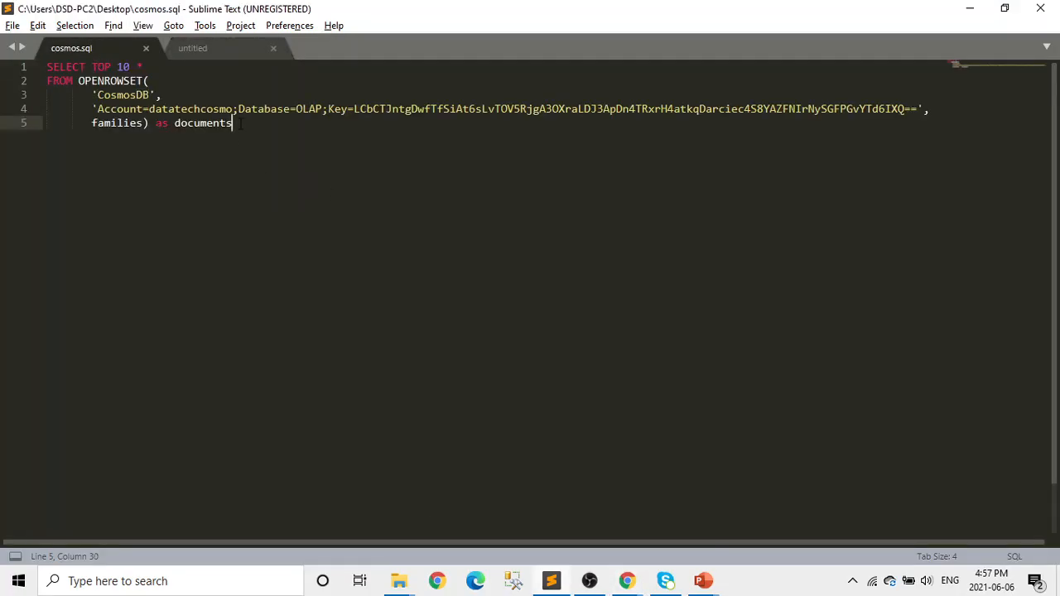
drag(234, 122, 29, 54)
key(ctrl+c)
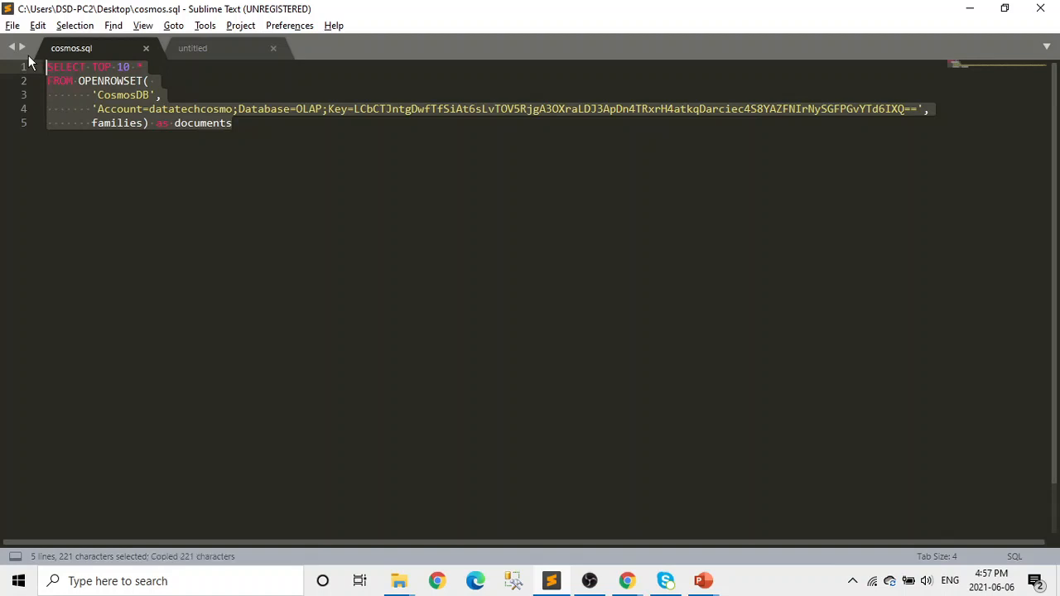
key(alt+Tab)
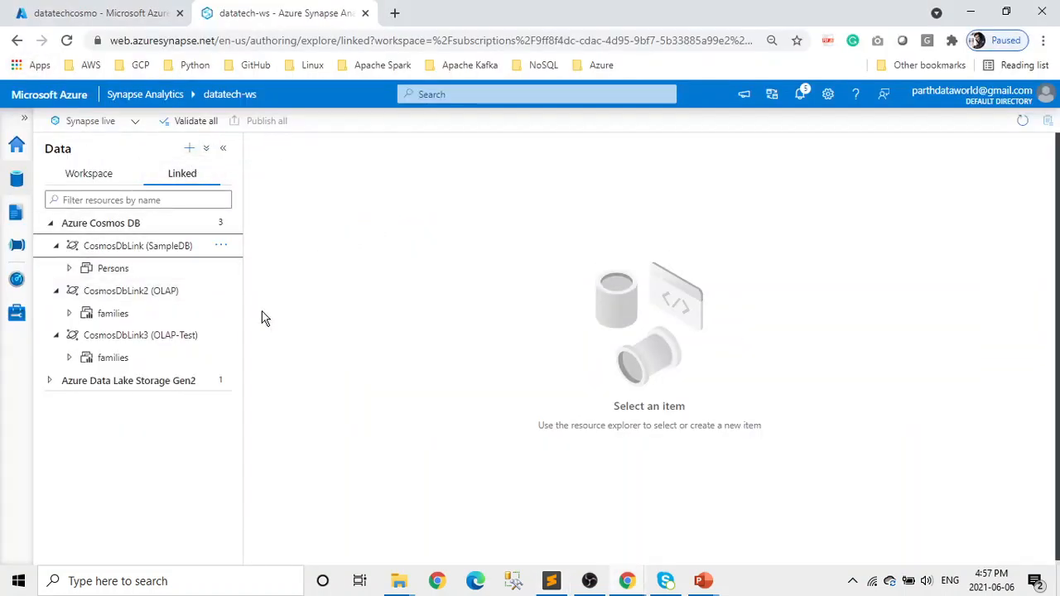
- Create a new empty SQL script in the Develop hub
click(16, 213)
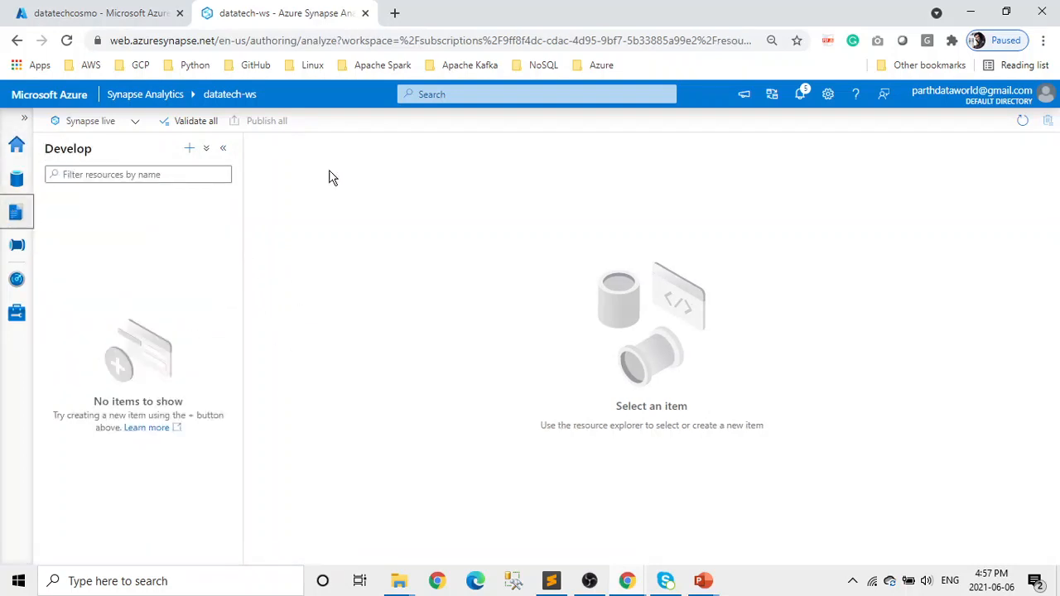
click(189, 148)
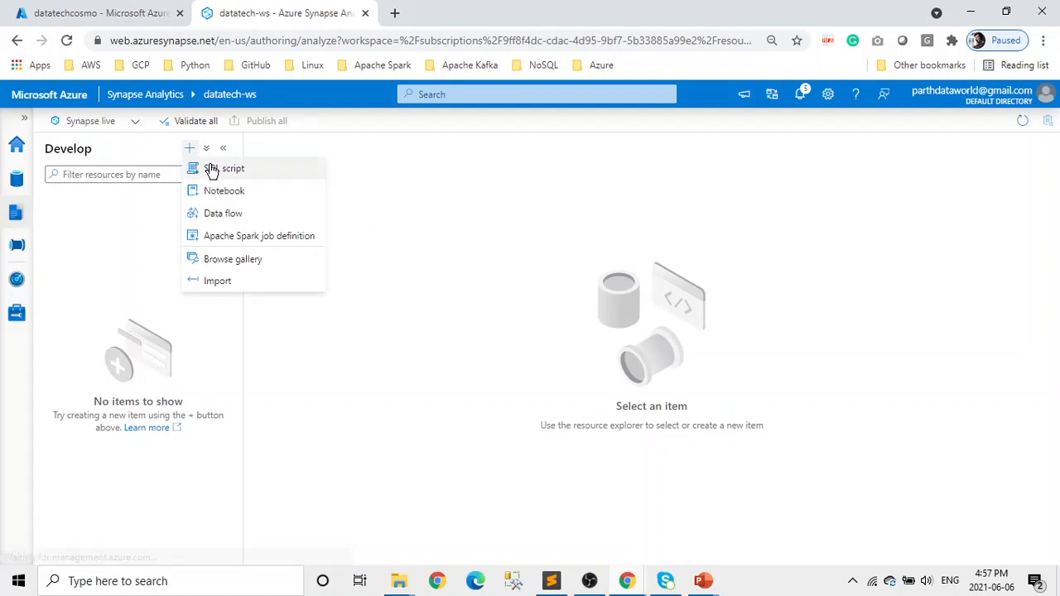
click(211, 169)
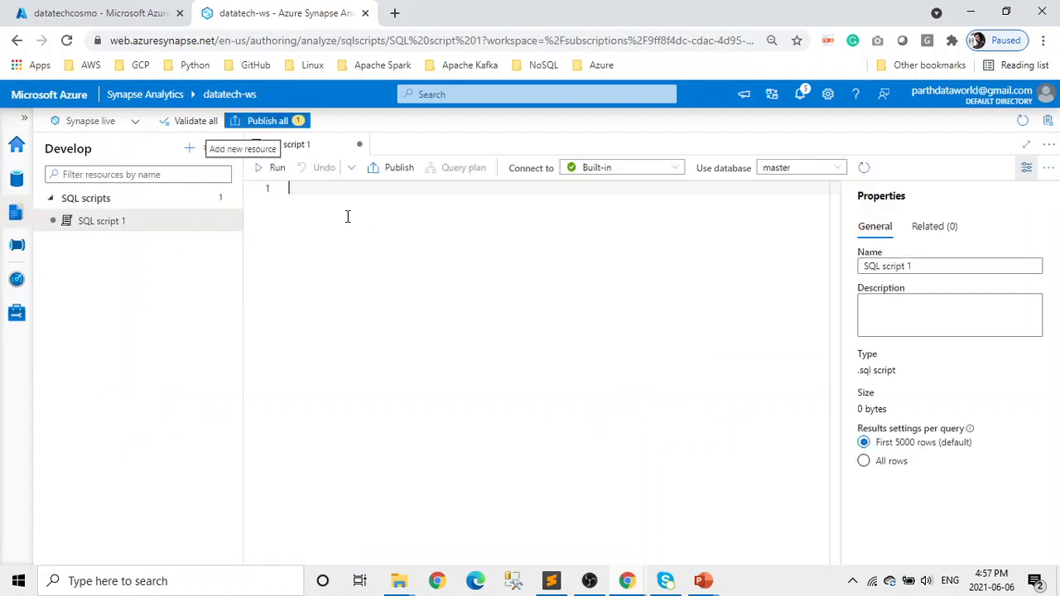
- Paste the OPENROWSET query and check the families container name in its connection line
key(ctrl+v)
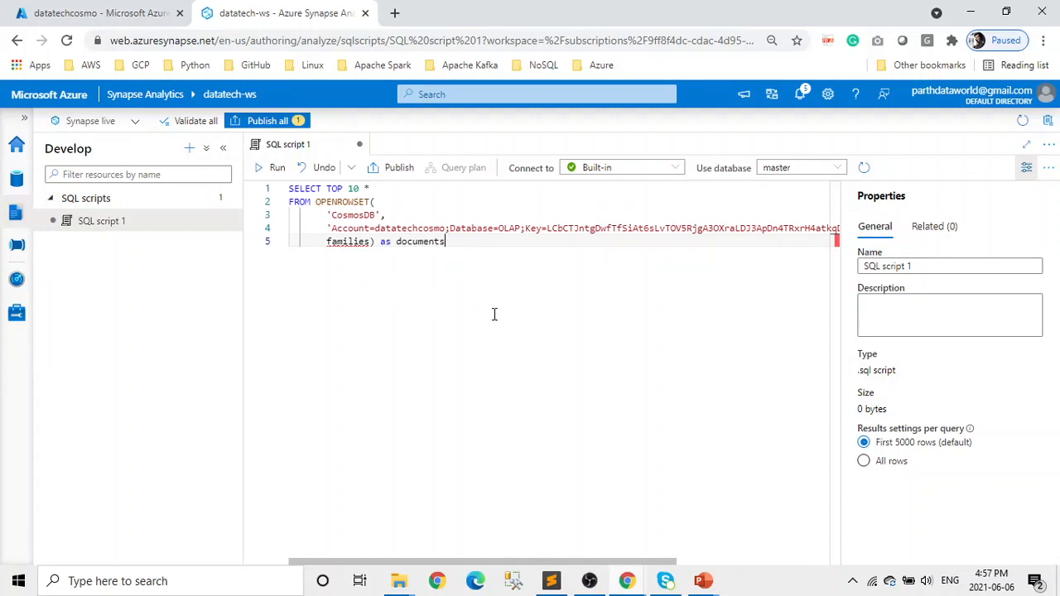
scroll(494, 314, right, 3)
scroll(494, 314, left, 3)
drag(369, 240, 314, 241)
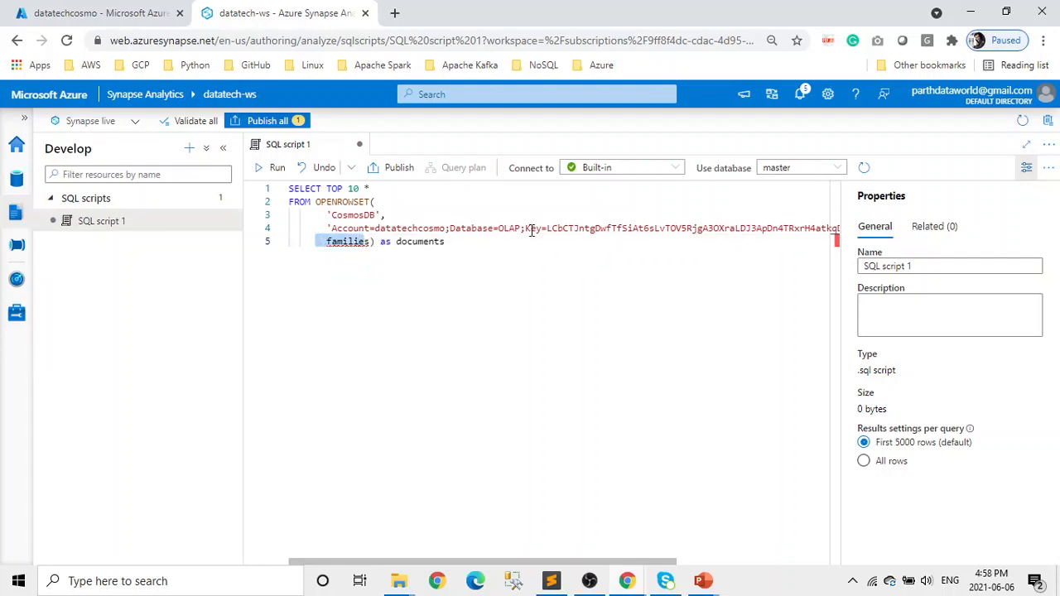
scroll(617, 349, right, 5)
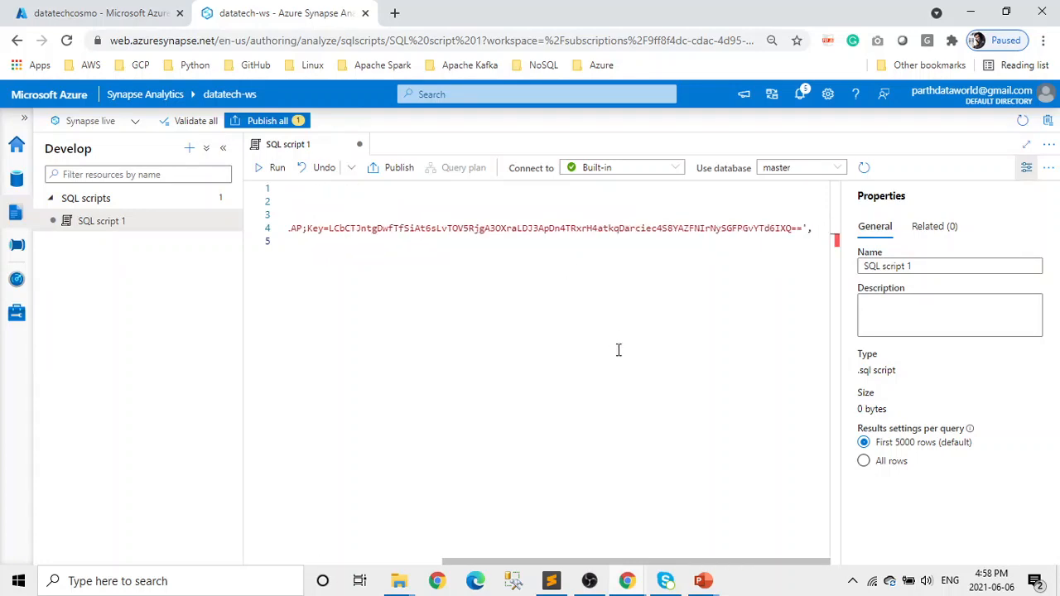
scroll(617, 350, left, 5)
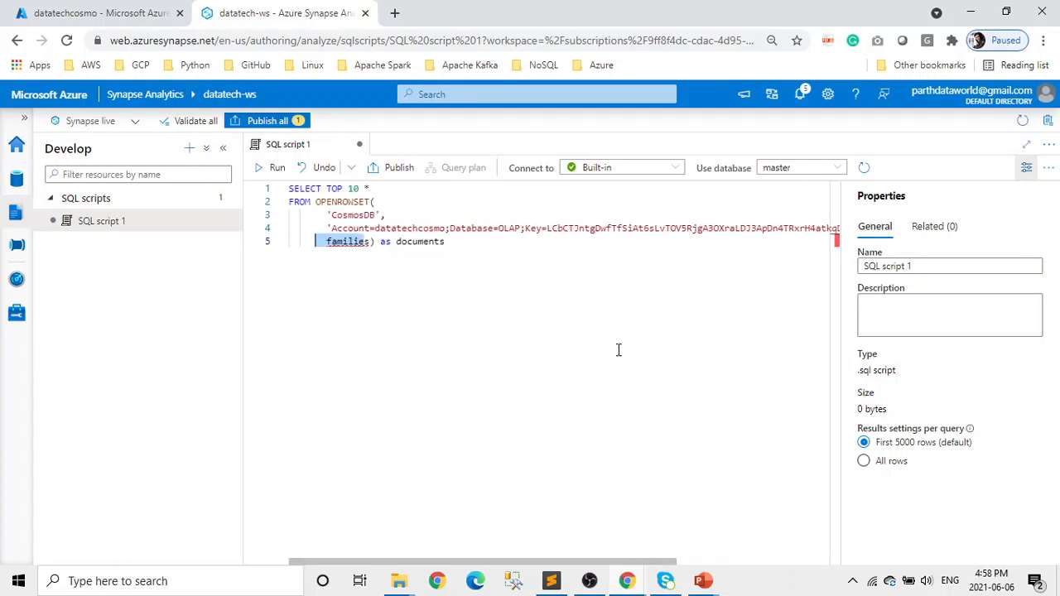
click(91, 13)
scroll(138, 480, down, 3)
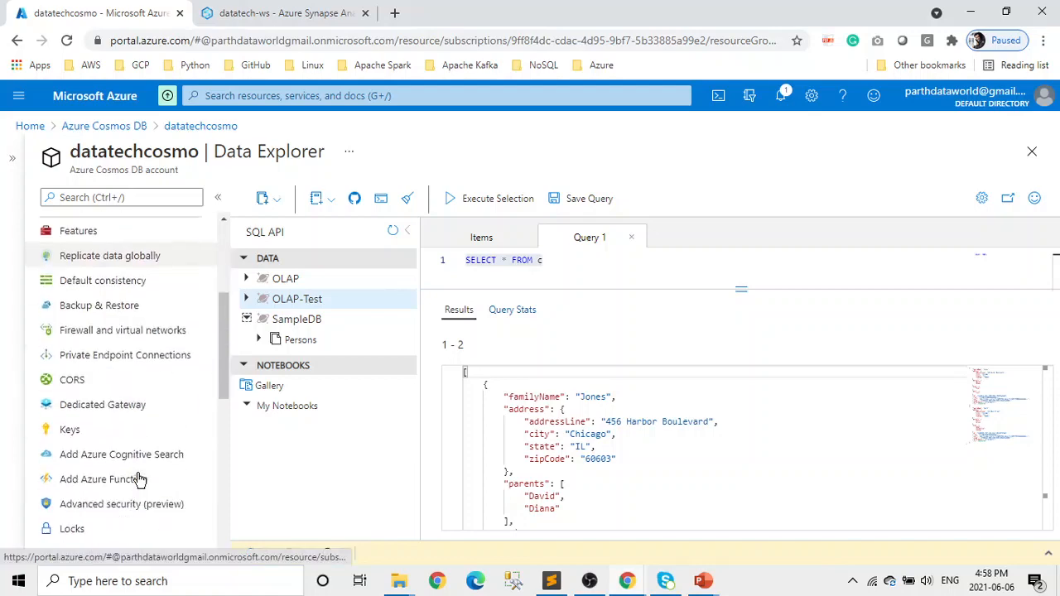
click(69, 406)
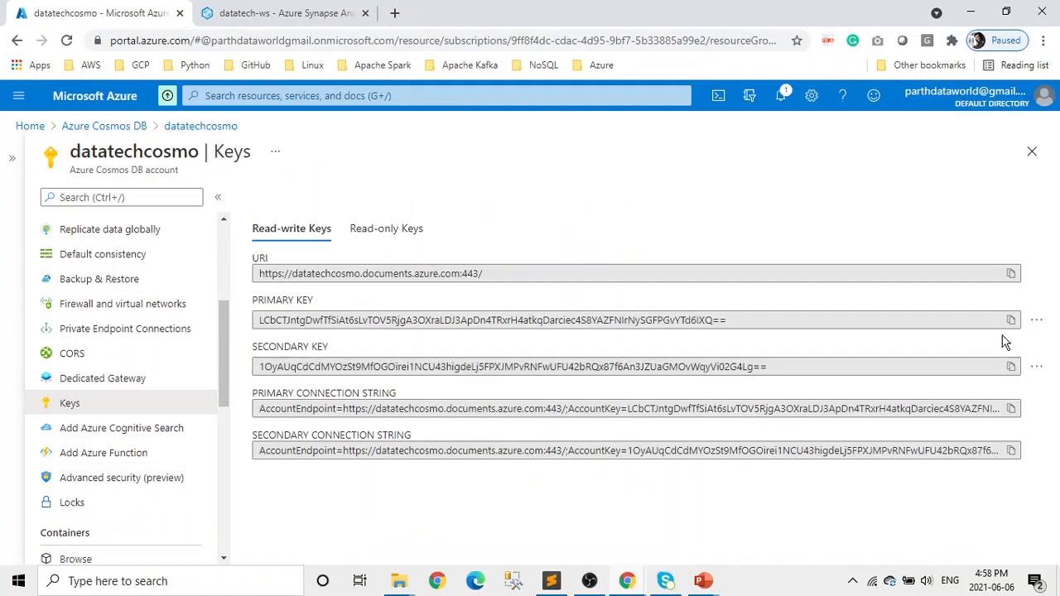
click(267, 12)
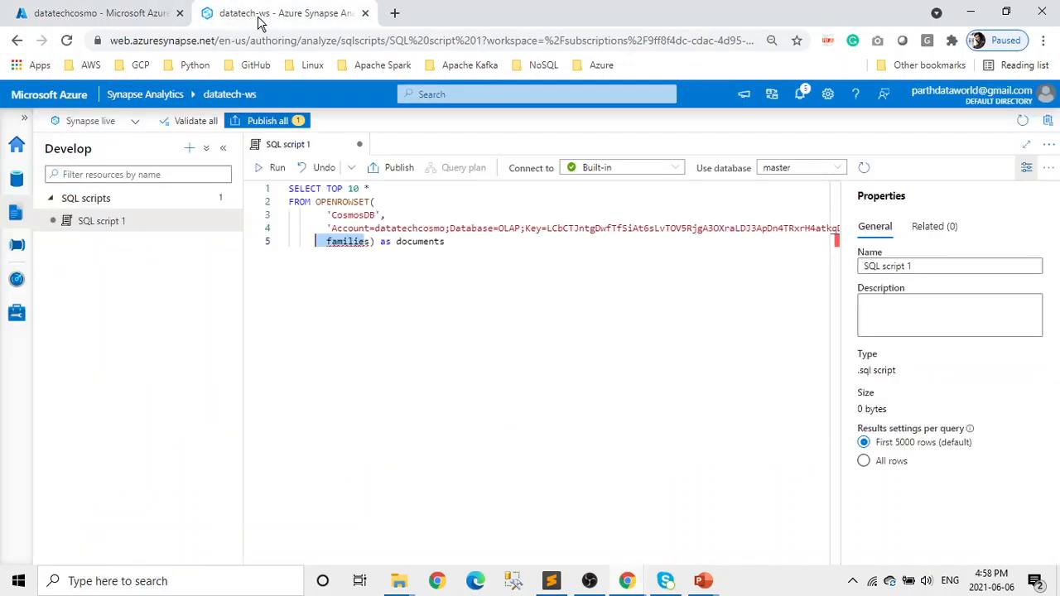
- Run the whole OPENROWSET script and scroll through the Jones and Smith result columns
click(467, 254)
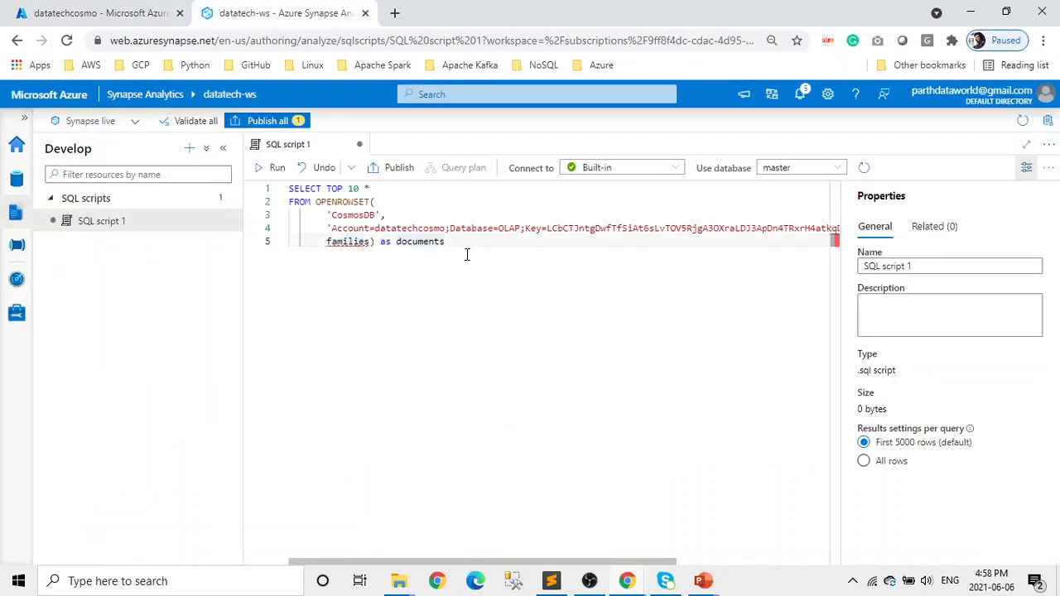
key(ctrl+a)
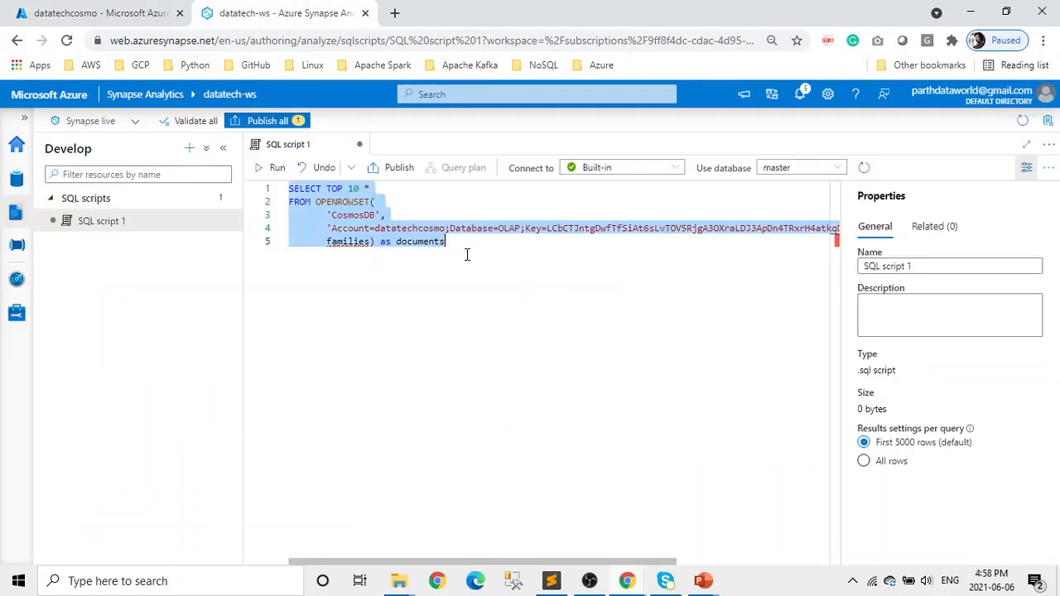
click(261, 170)
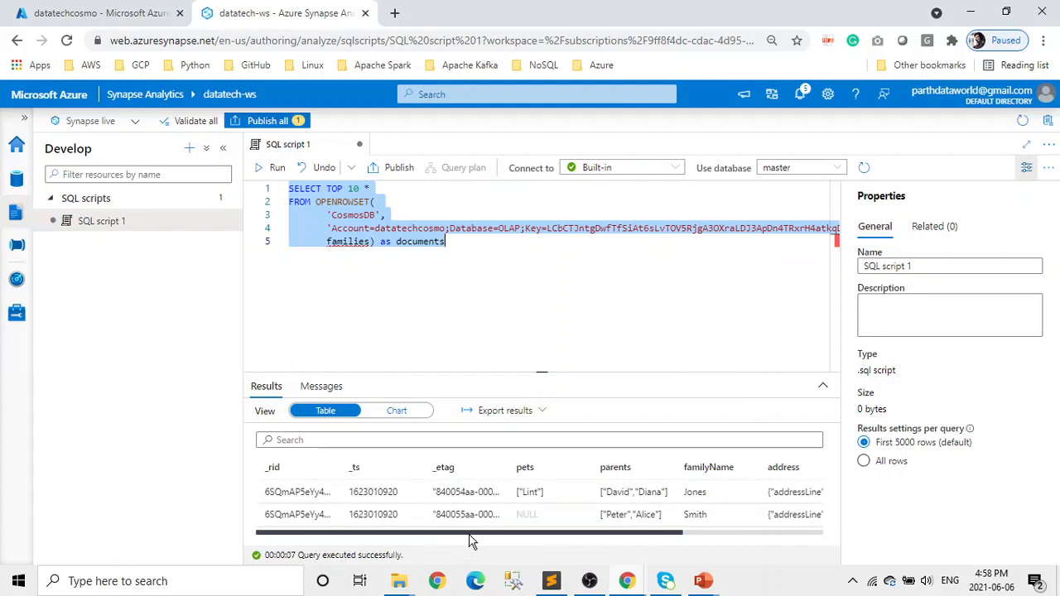
drag(470, 536, 626, 540)
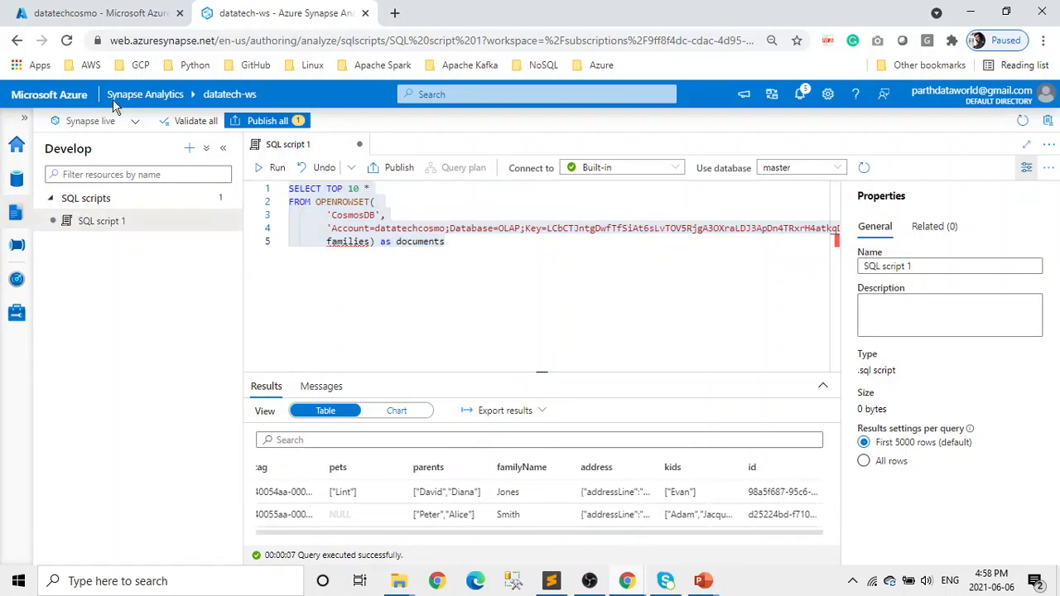
- In the Cosmos DB Data Explorer, list the documents in the OLAP families container
click(101, 13)
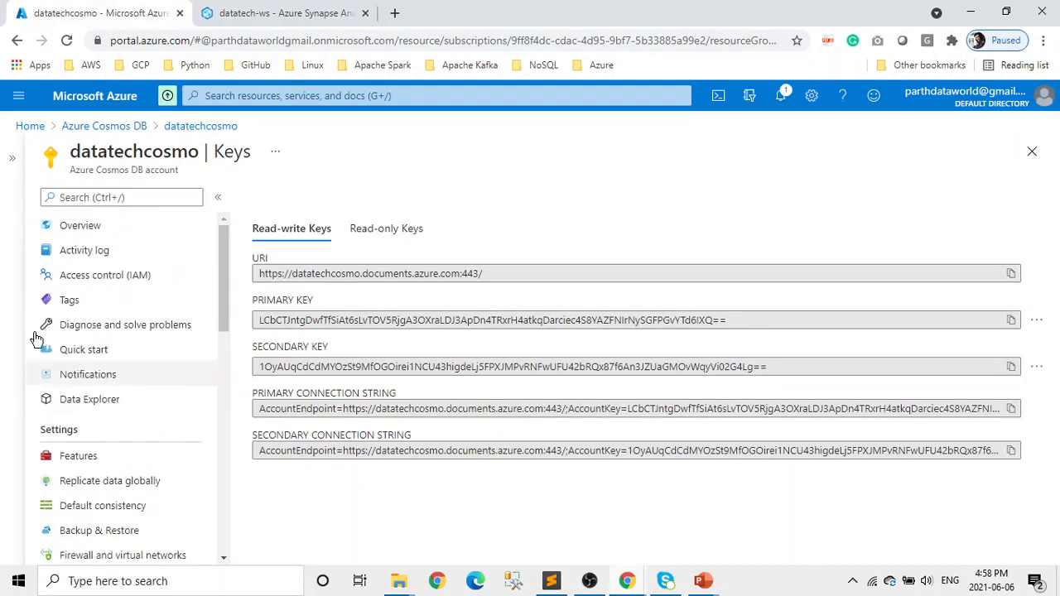
click(104, 400)
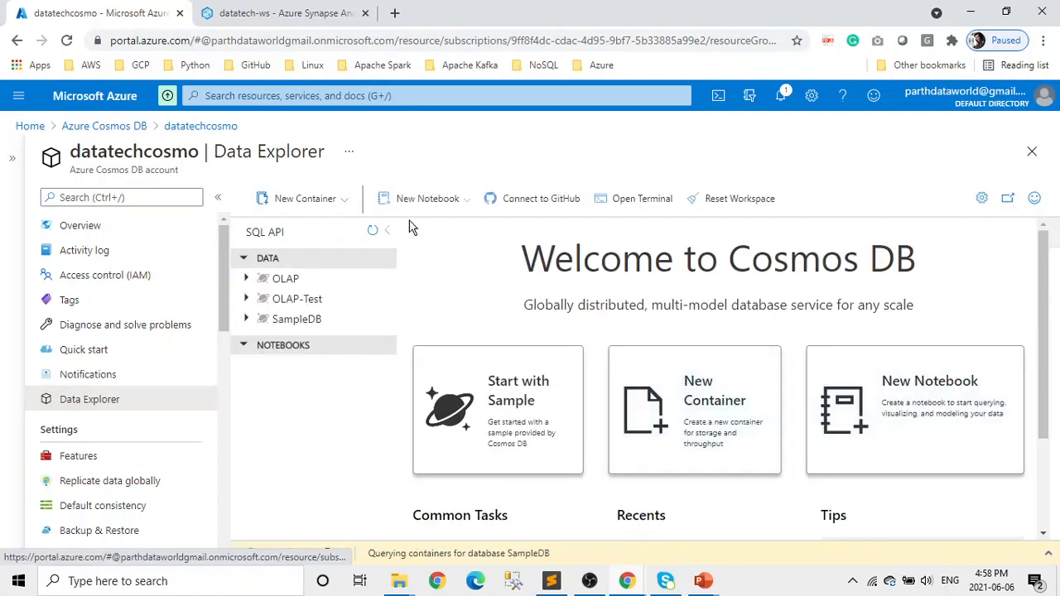
click(294, 285)
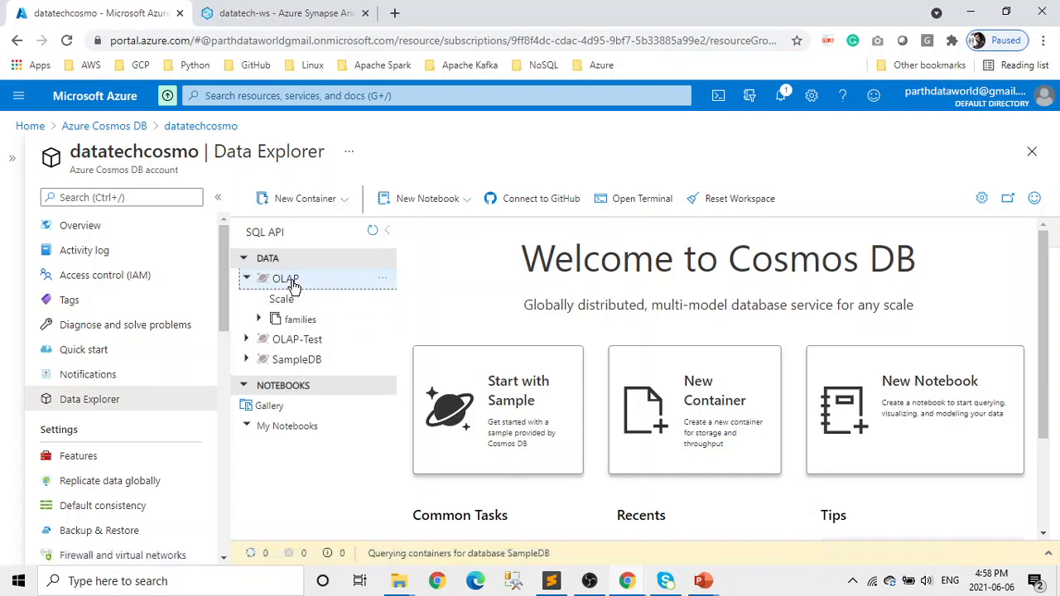
click(324, 319)
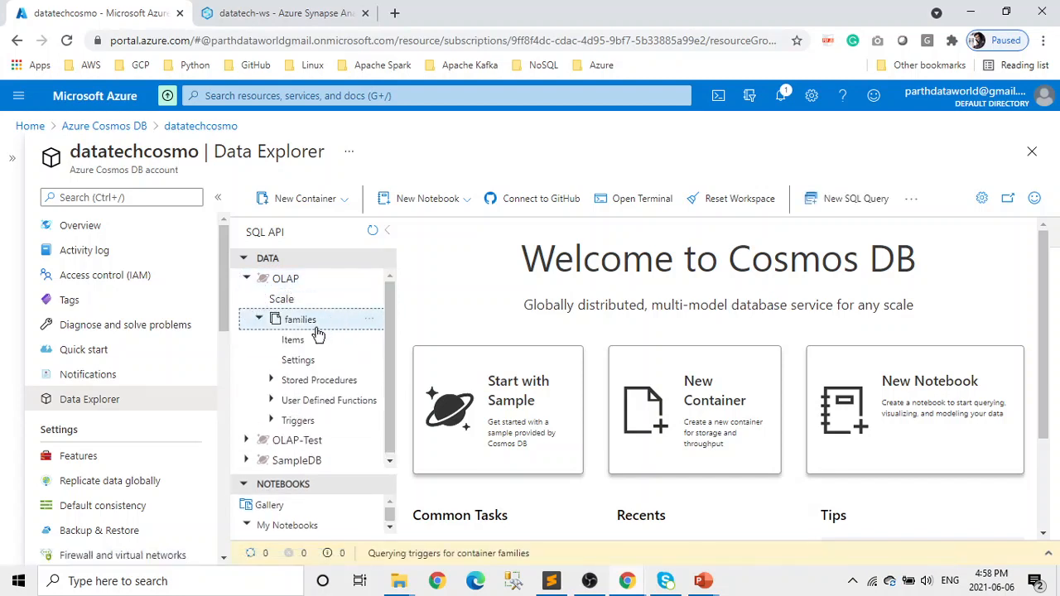
click(309, 339)
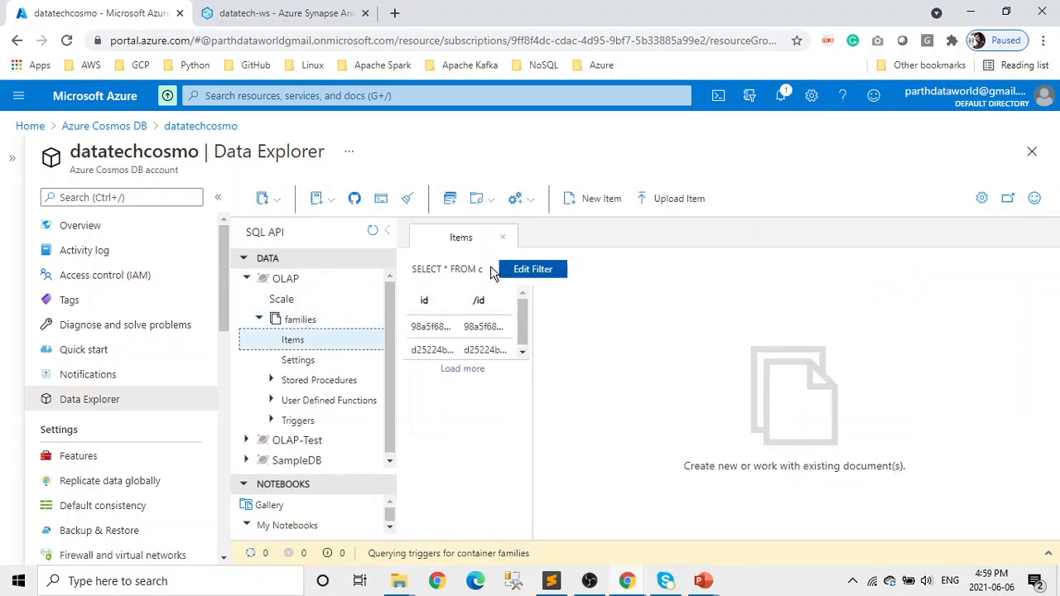
- Run a new SELECT * FROM c query on families
drag(491, 269, 407, 270)
click(403, 273)
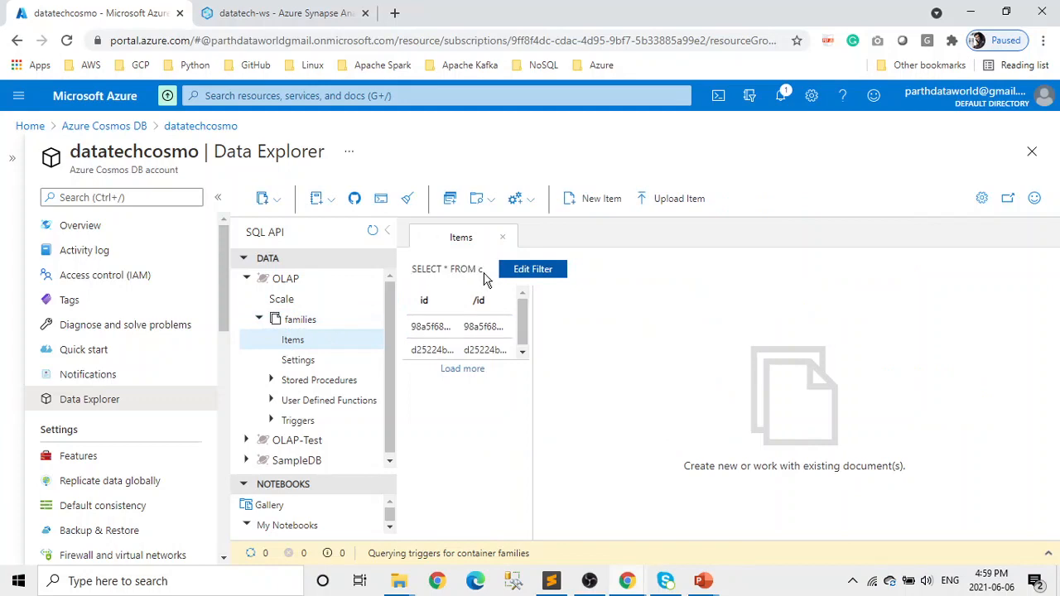
drag(485, 270, 412, 269)
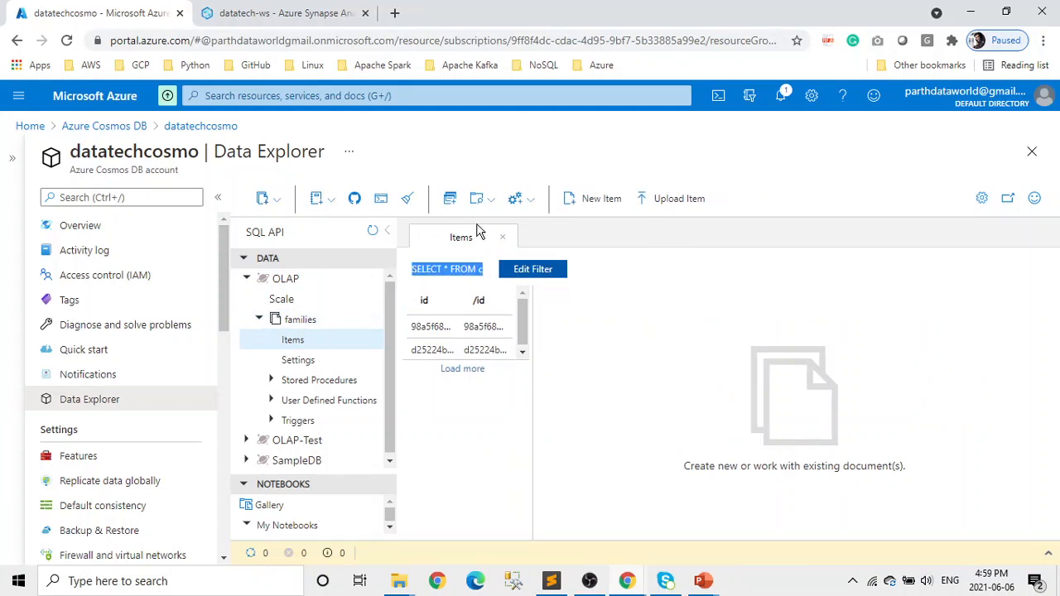
click(451, 202)
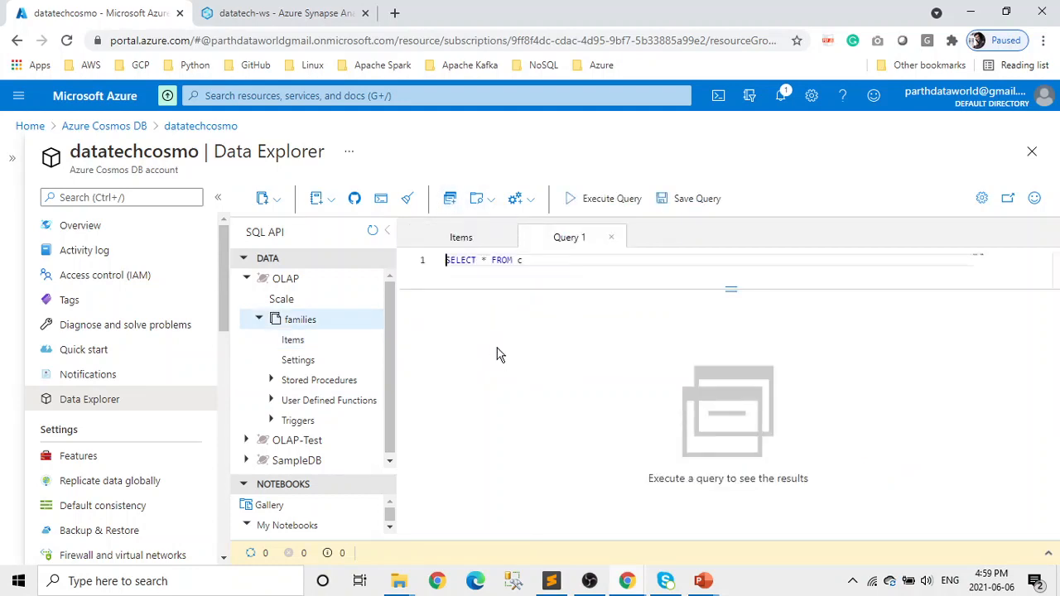
drag(544, 266, 426, 265)
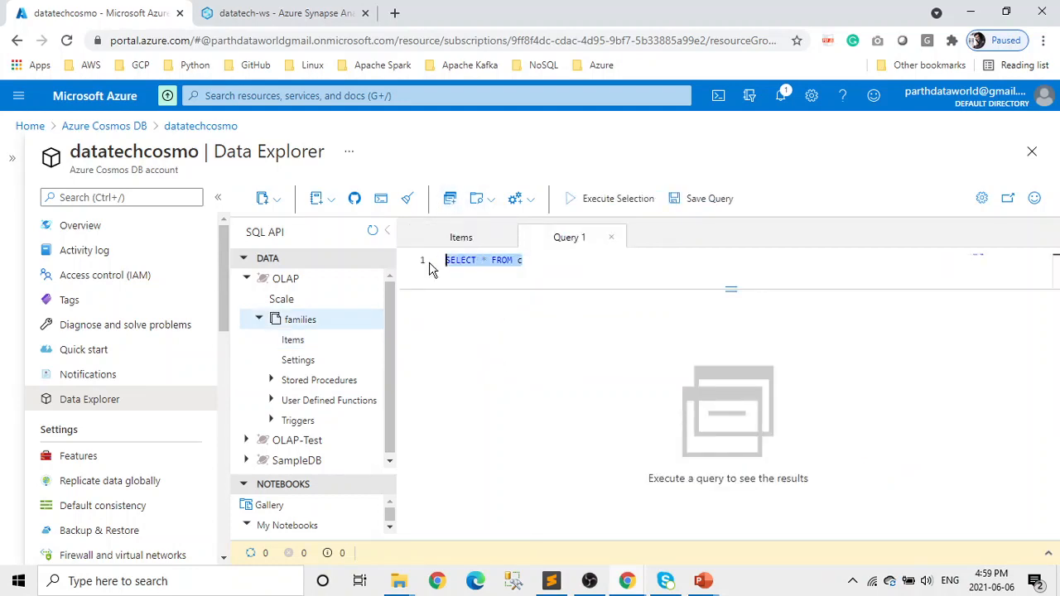
click(617, 217)
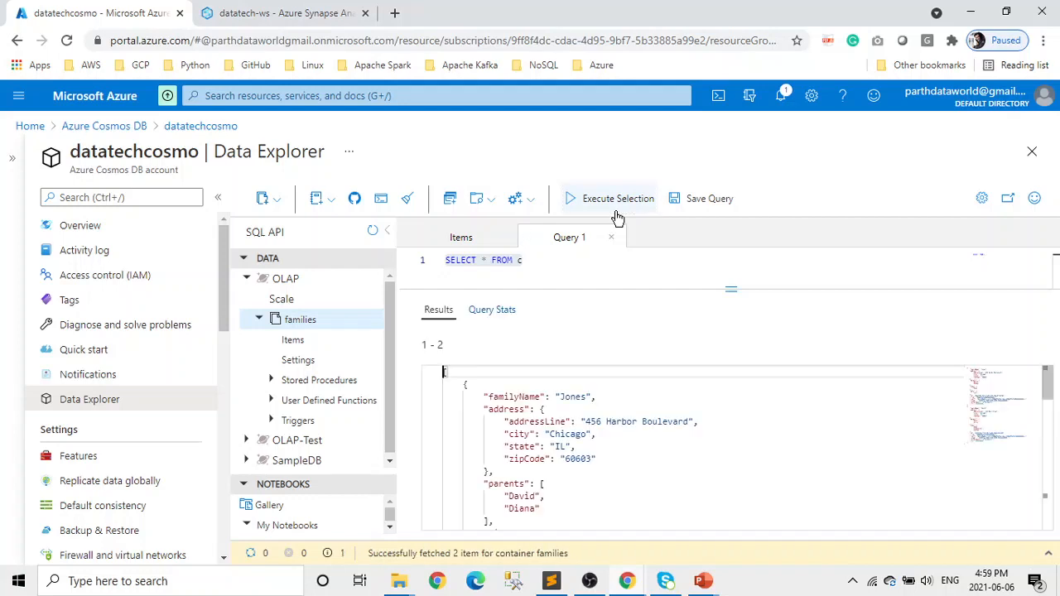
- Inspect the returned JSON, including the Jones document's id through _ts fields
scroll(628, 434, down, 5)
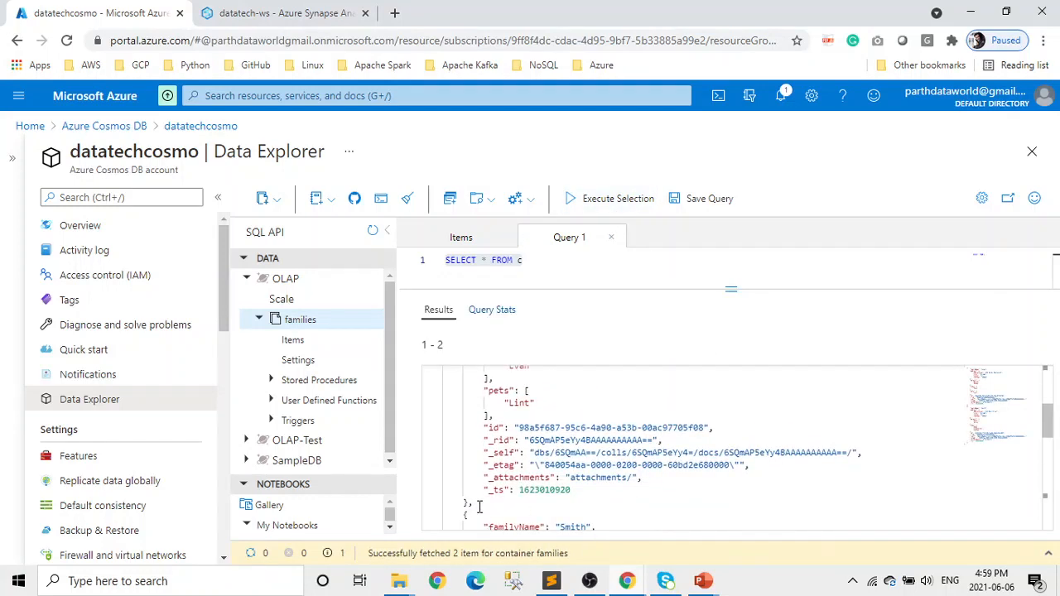
drag(480, 508, 428, 357)
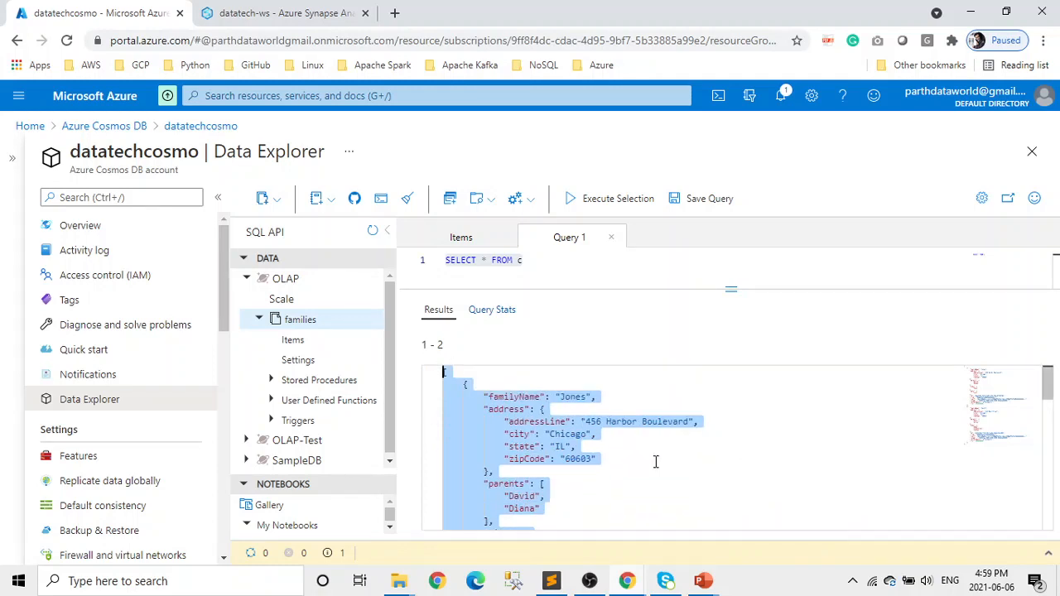
scroll(655, 461, down, 8)
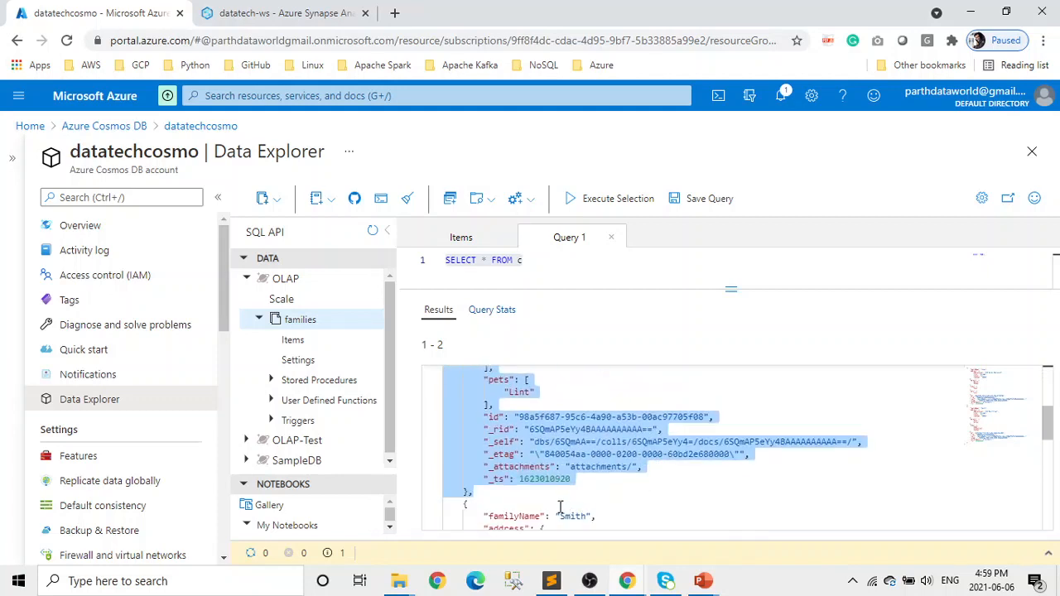
click(560, 507)
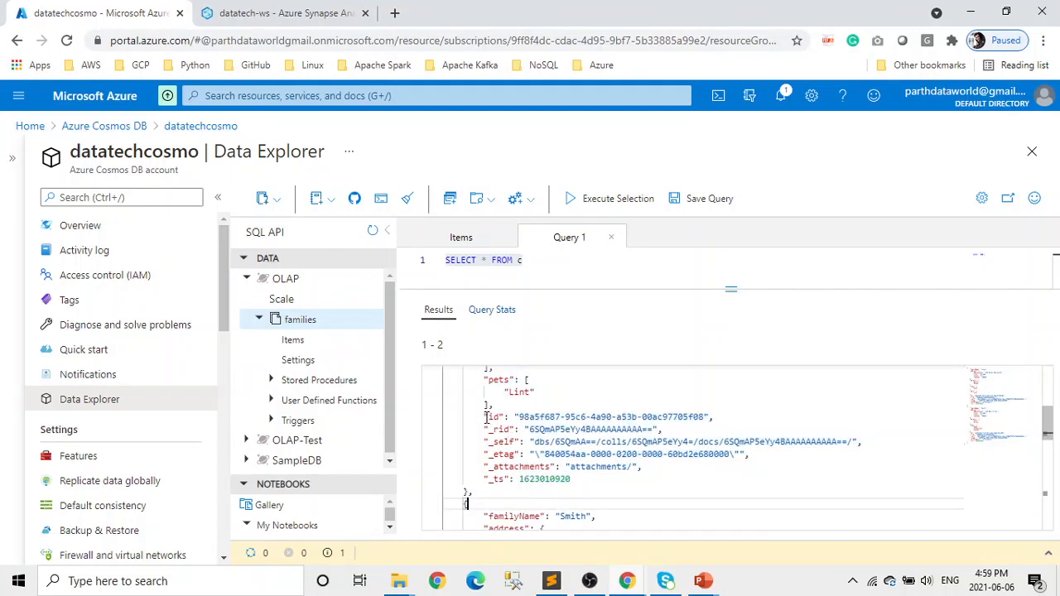
drag(486, 416, 581, 477)
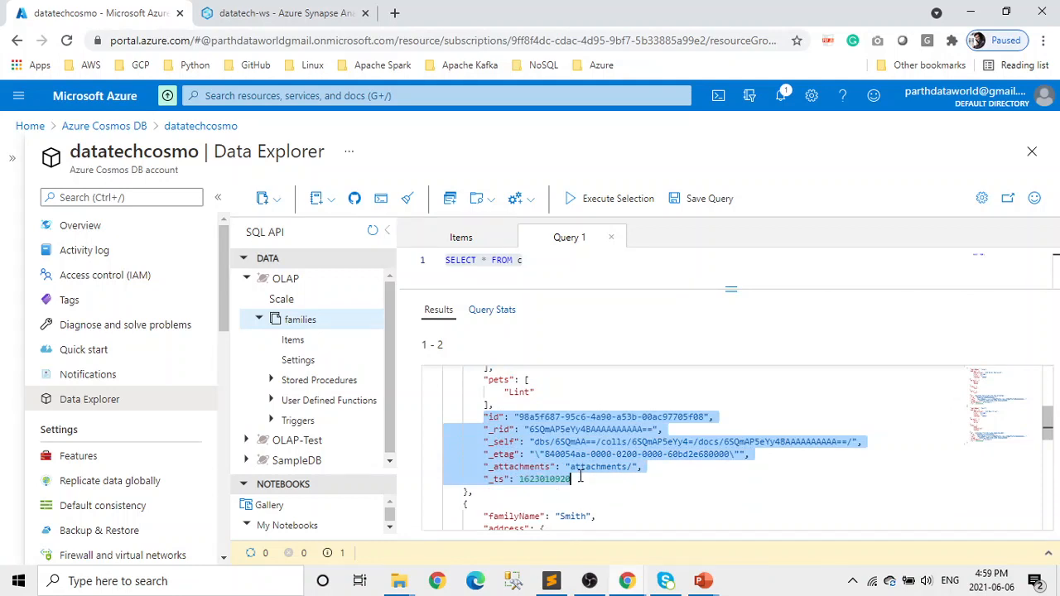
scroll(580, 477, up, 2)
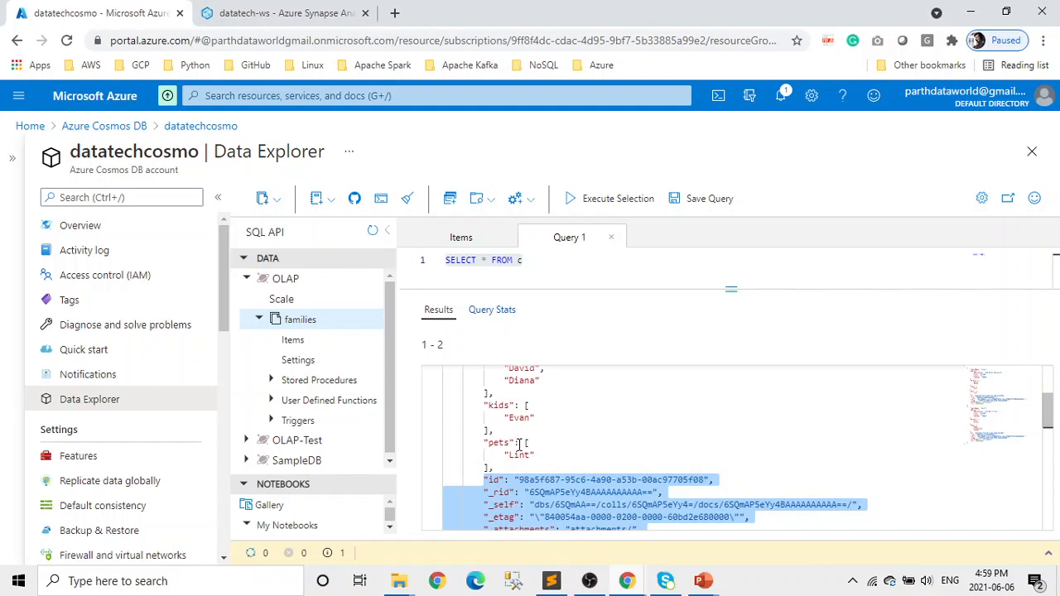
scroll(522, 445, up, 2)
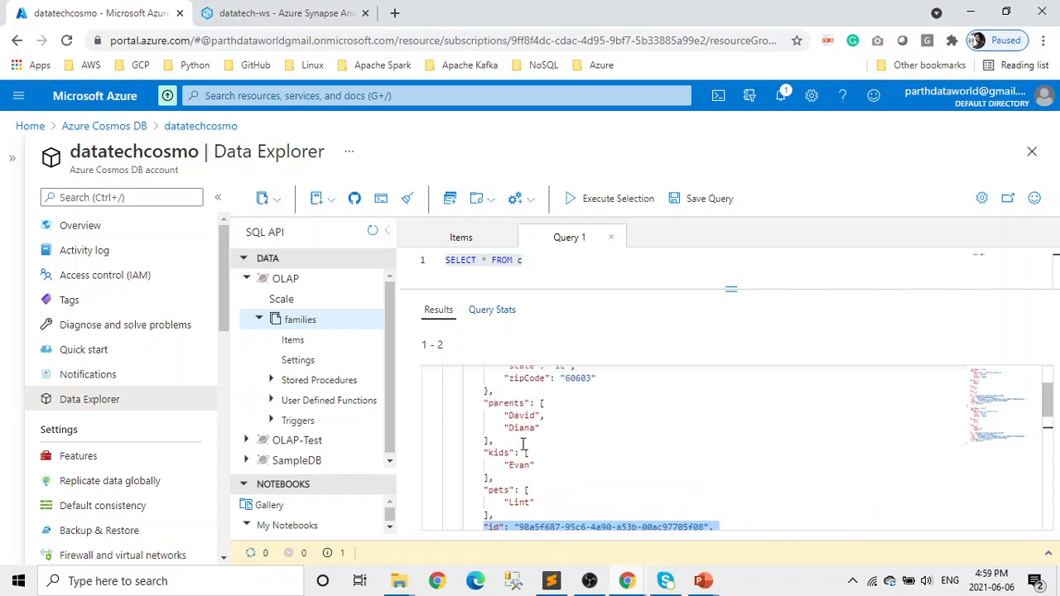
scroll(522, 445, up, 3)
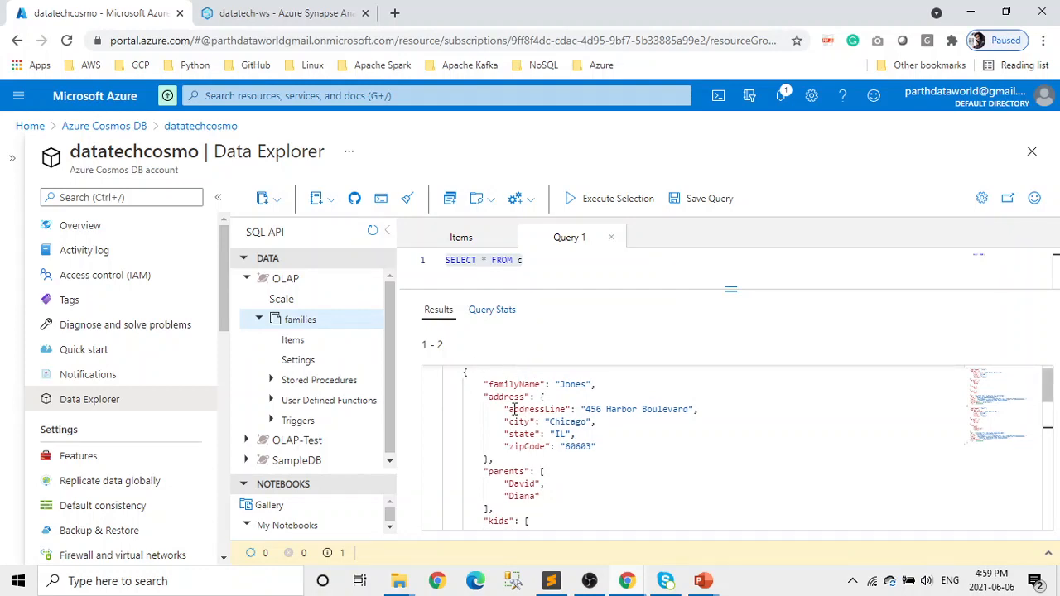
click(315, 14)
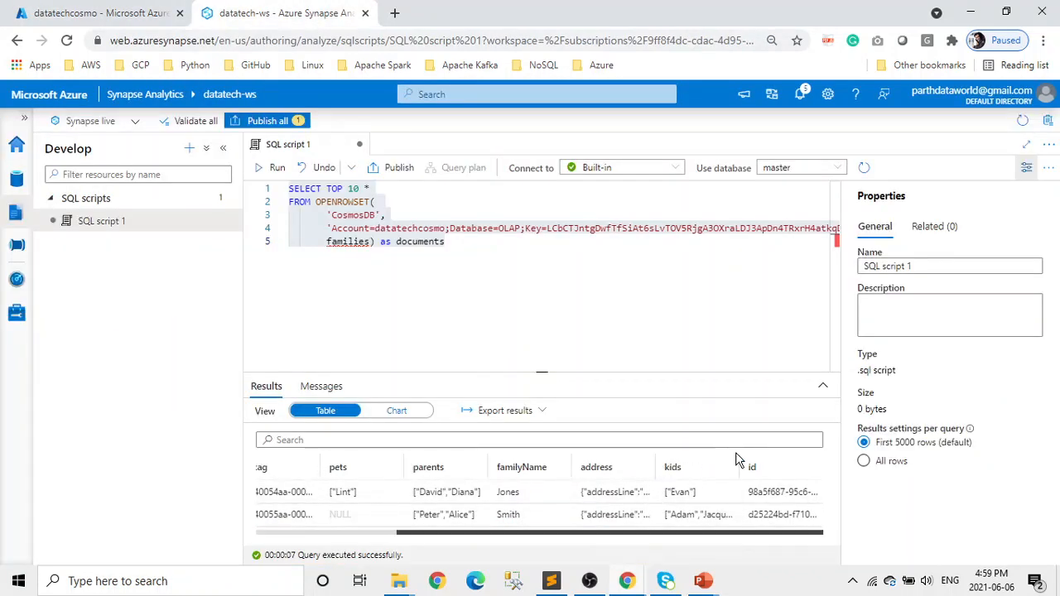
- Enlarge the results, view the _rid, _ts and _etag columns, and return to the Data hub
click(823, 385)
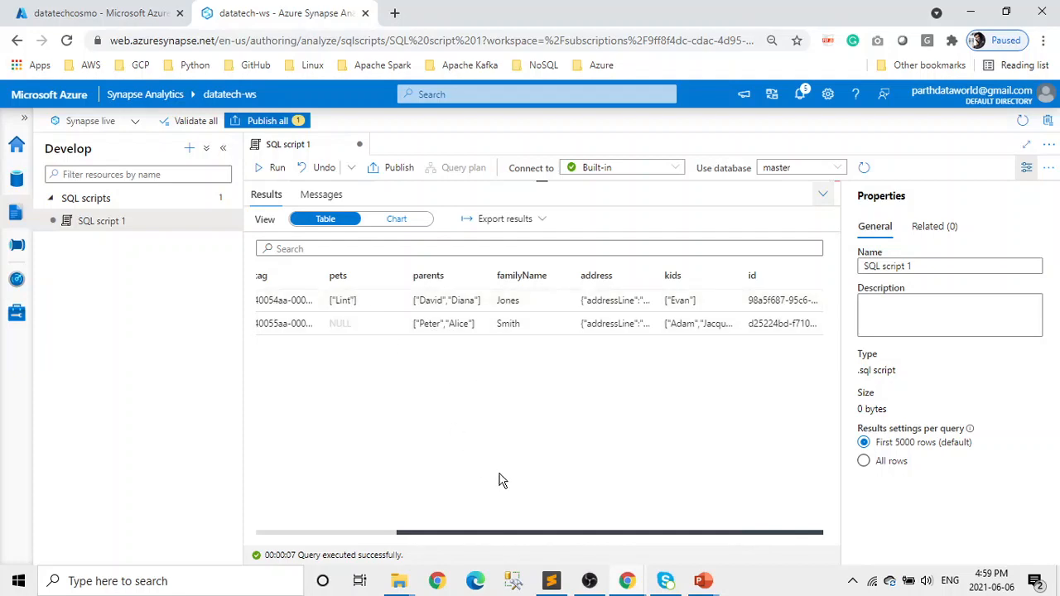
click(328, 536)
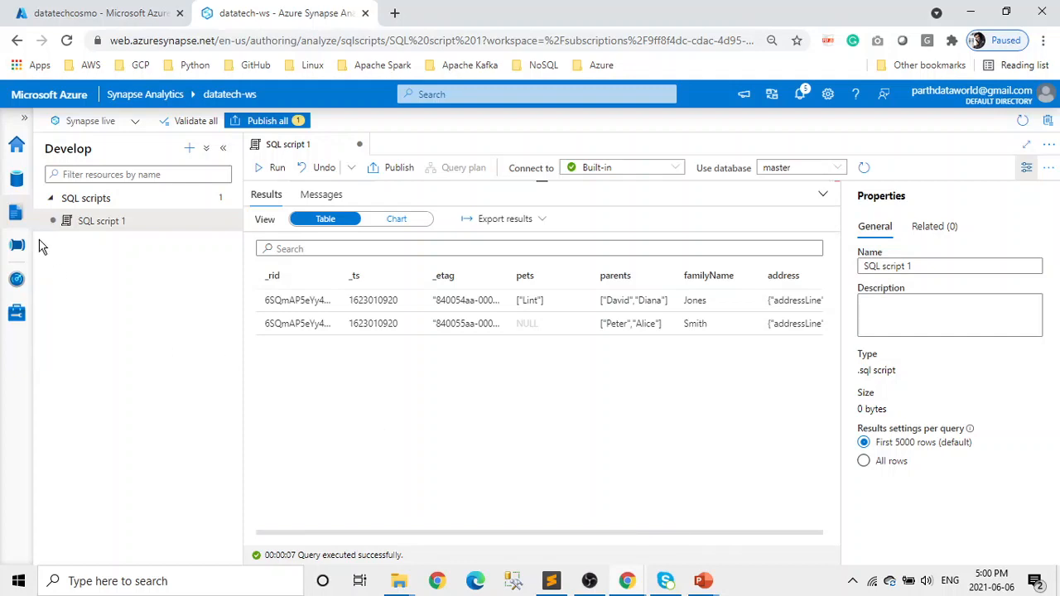
click(18, 179)
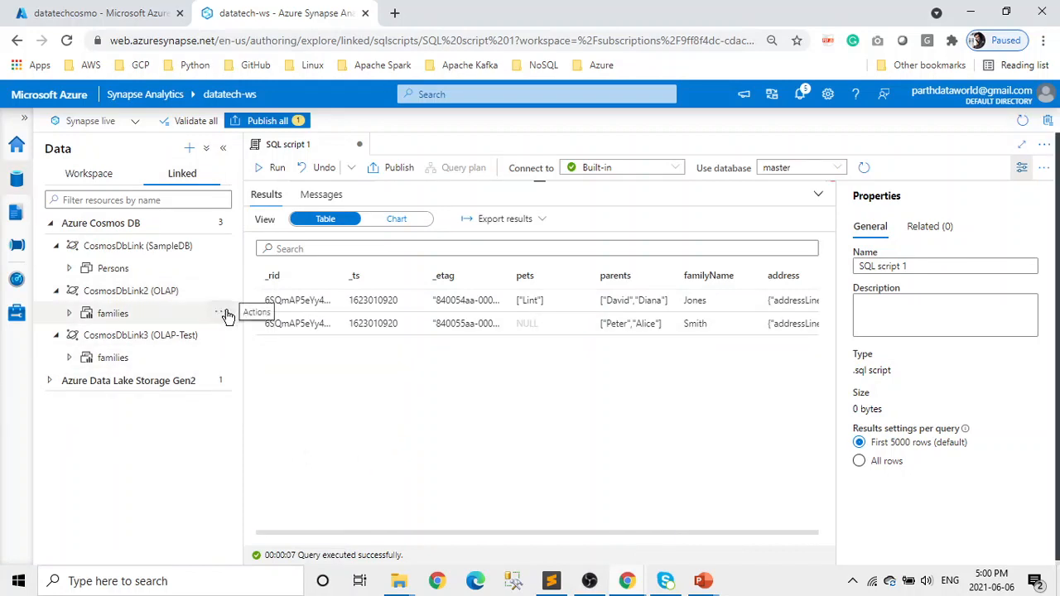
- Create Notebook 1 loading a streaming DataFrame from the Persons container and list available Spark pools
click(226, 314)
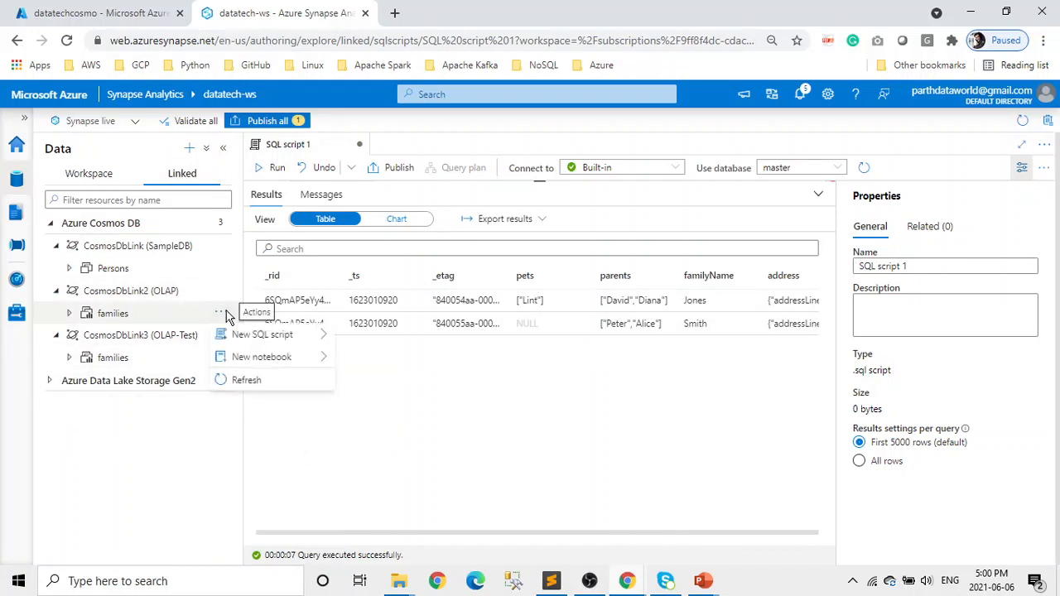
click(218, 267)
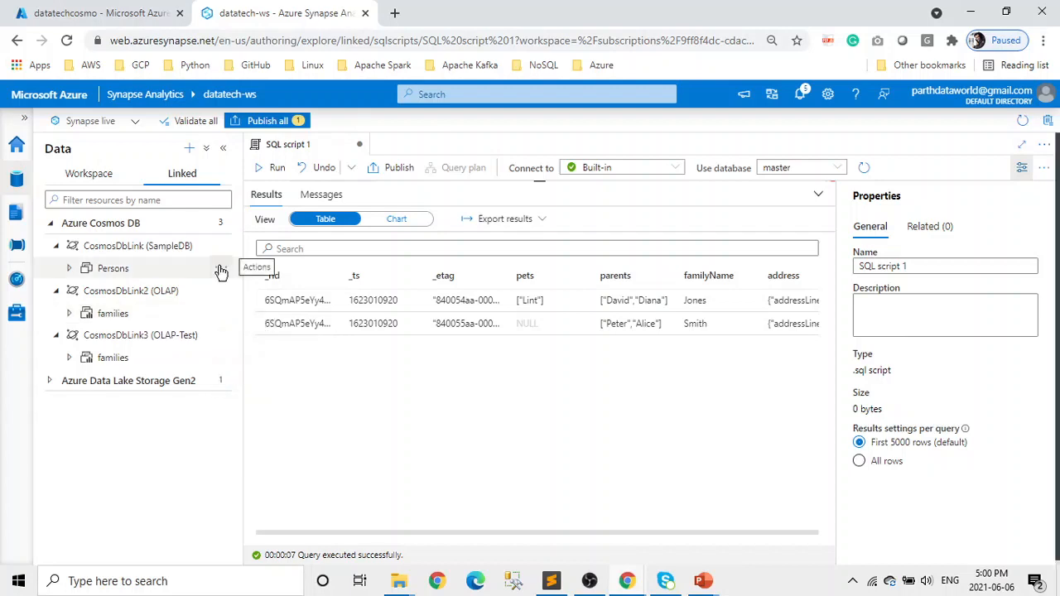
click(221, 270)
mouse_move(263, 297)
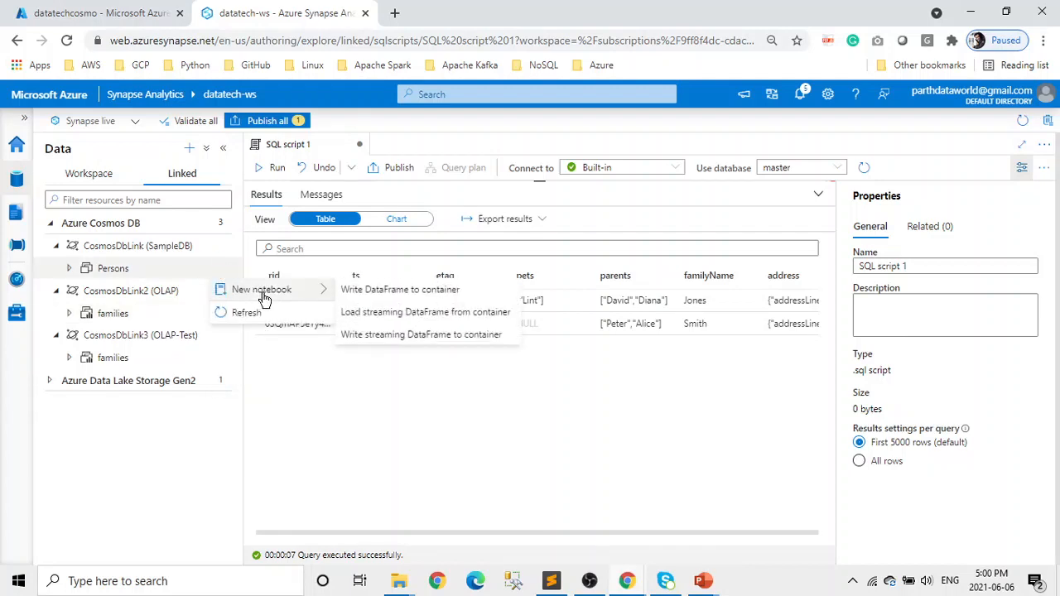
click(400, 314)
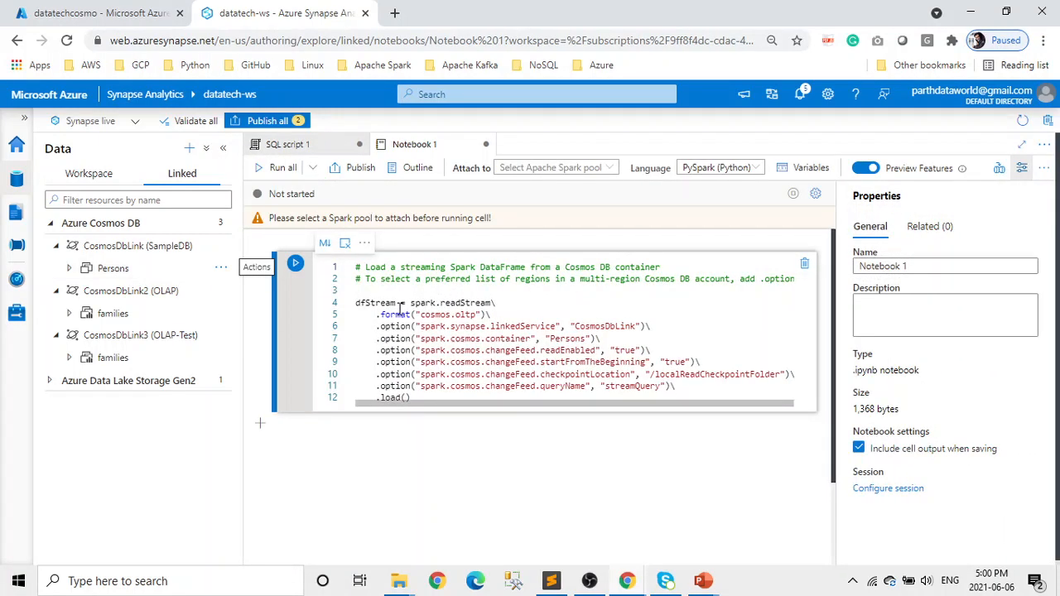
click(610, 170)
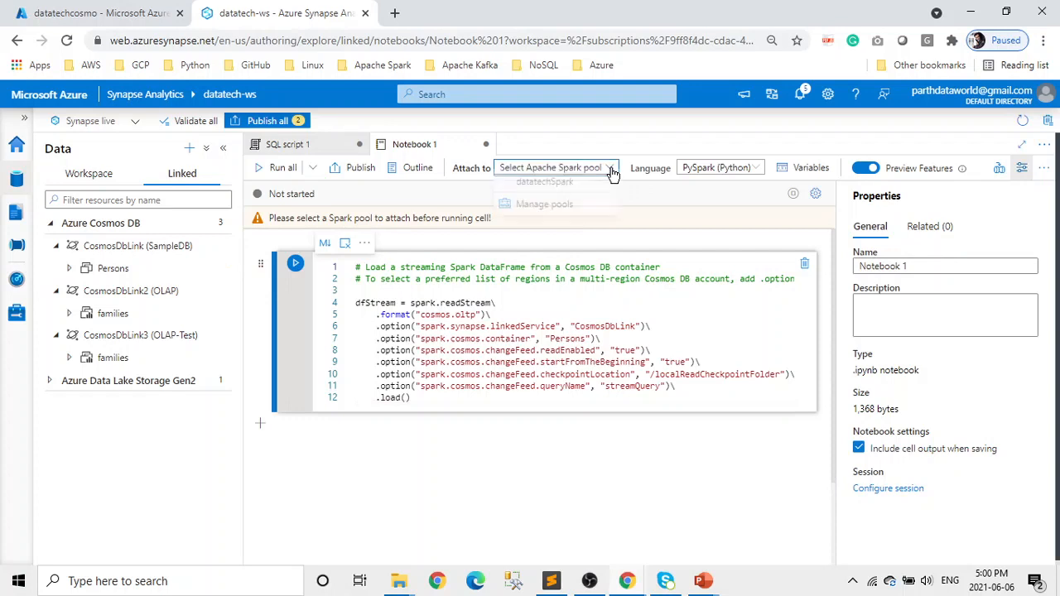
- Attach the notebook to datatechSpark, run the dfStream cell, then go to Cosmos DB Data Explorer
click(588, 188)
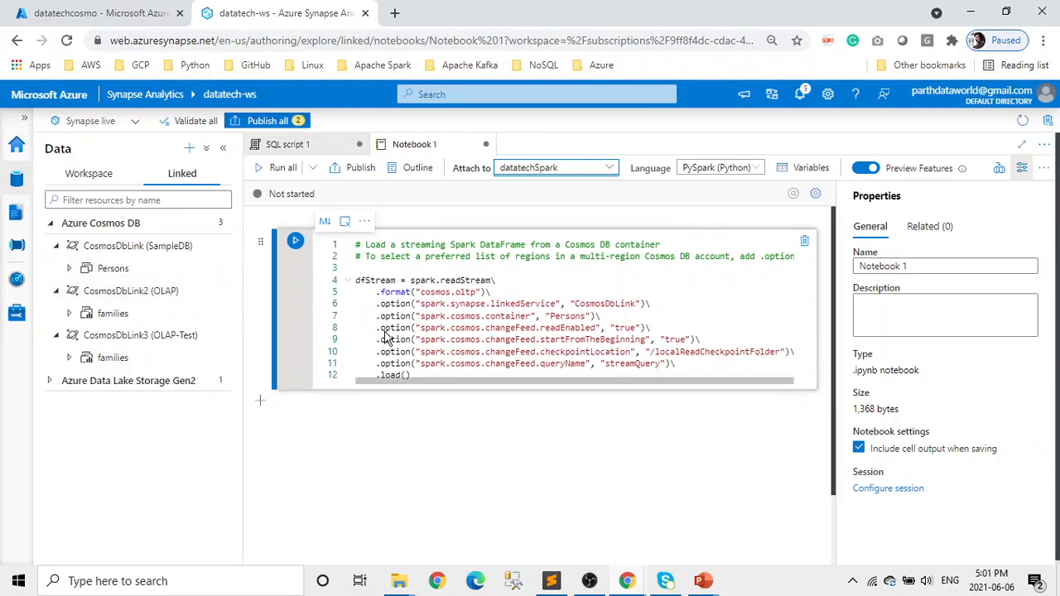
drag(424, 377, 348, 279)
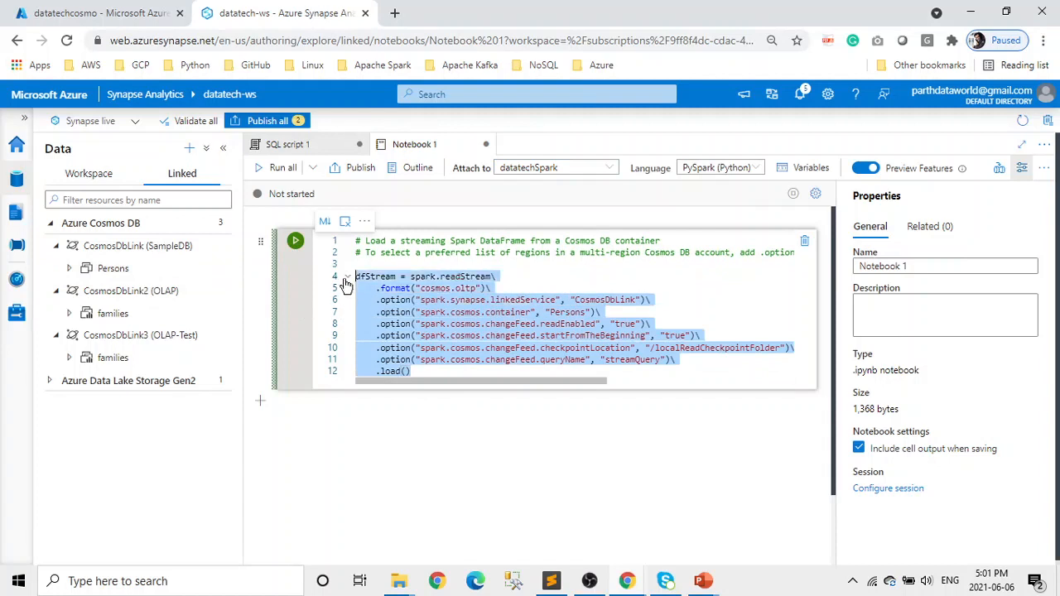
click(296, 242)
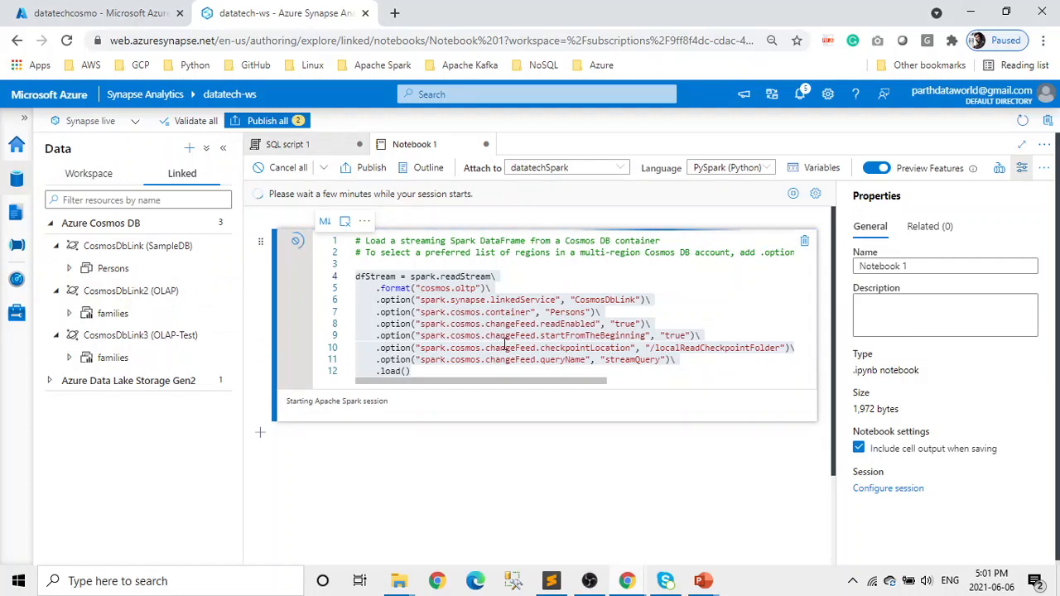
click(130, 20)
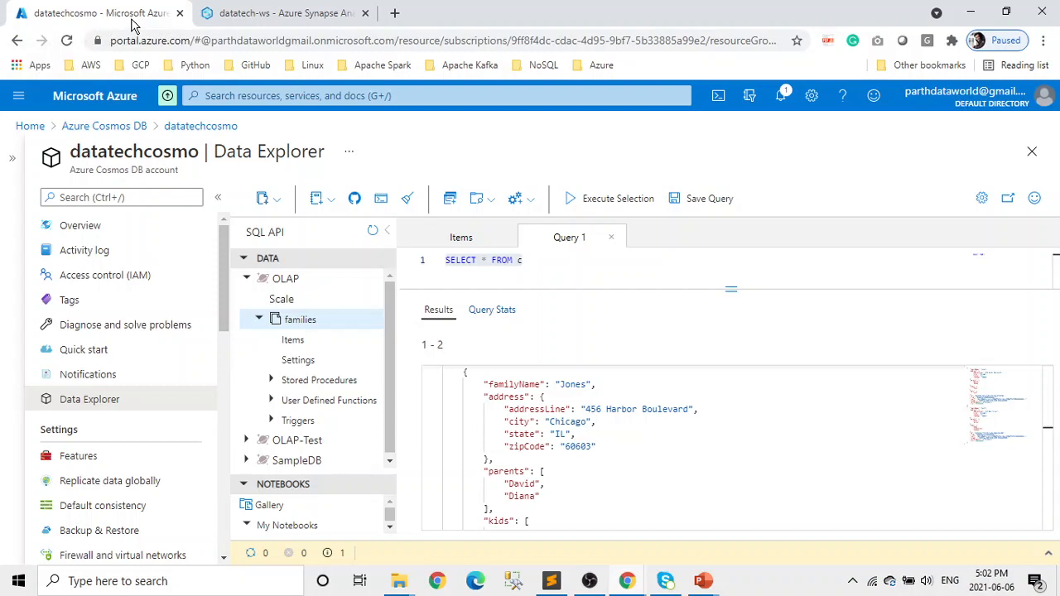
- Collapse families and list the documents in SampleDB's Persons container
click(259, 321)
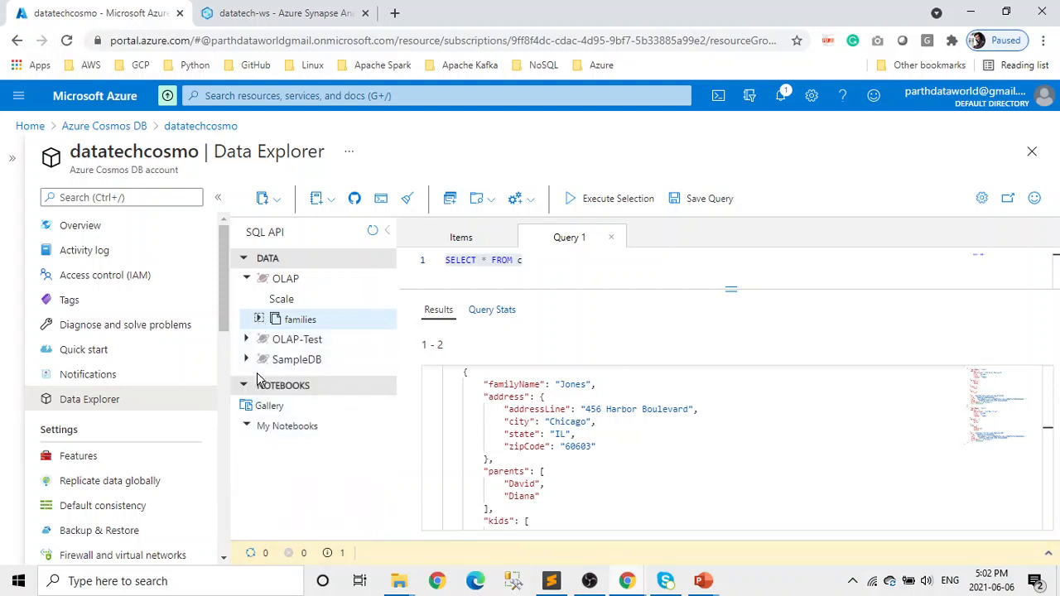
click(247, 363)
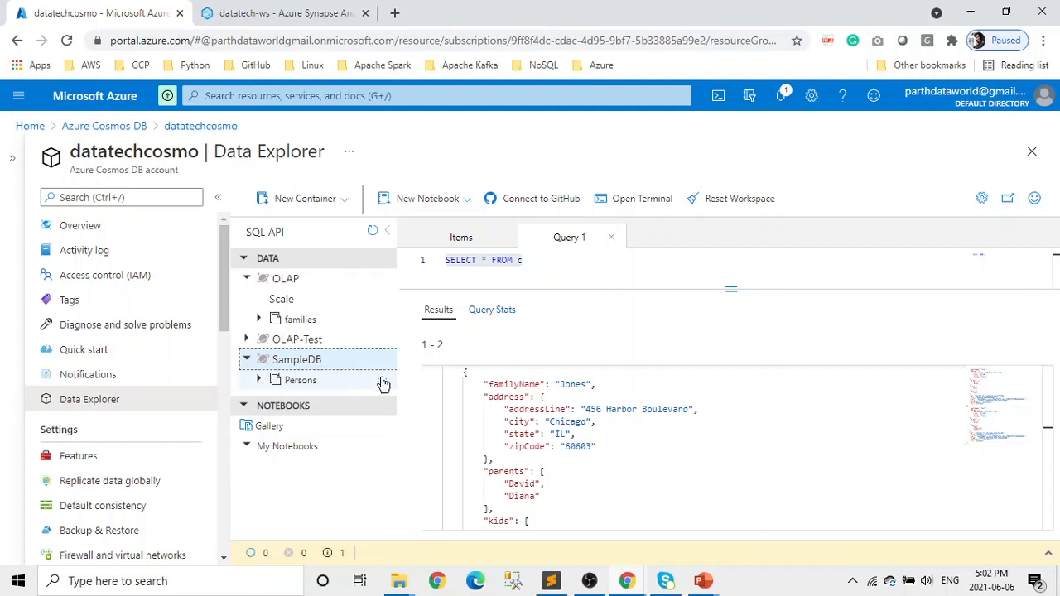
click(258, 380)
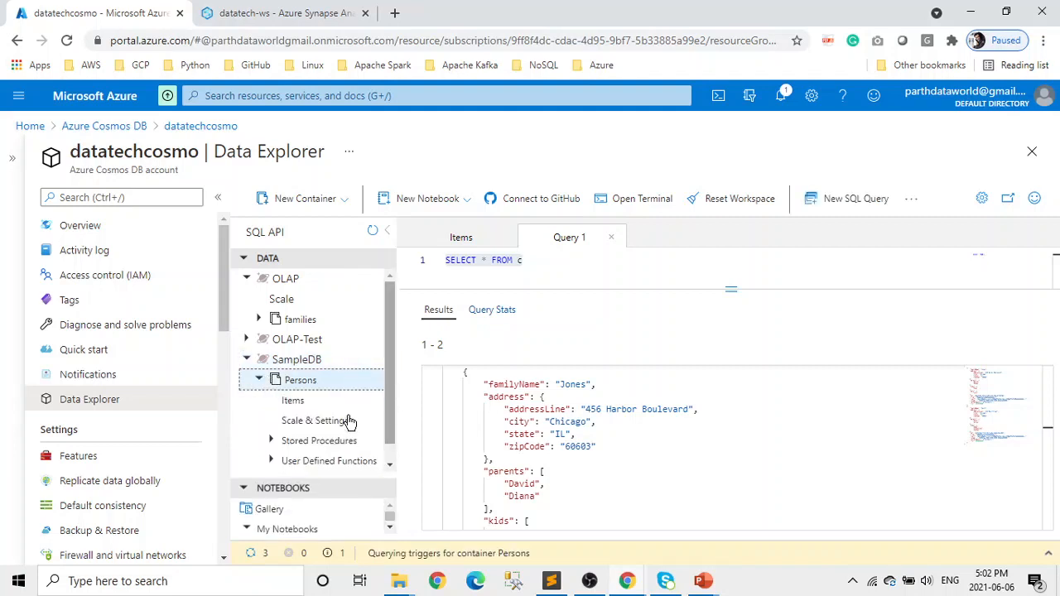
click(296, 401)
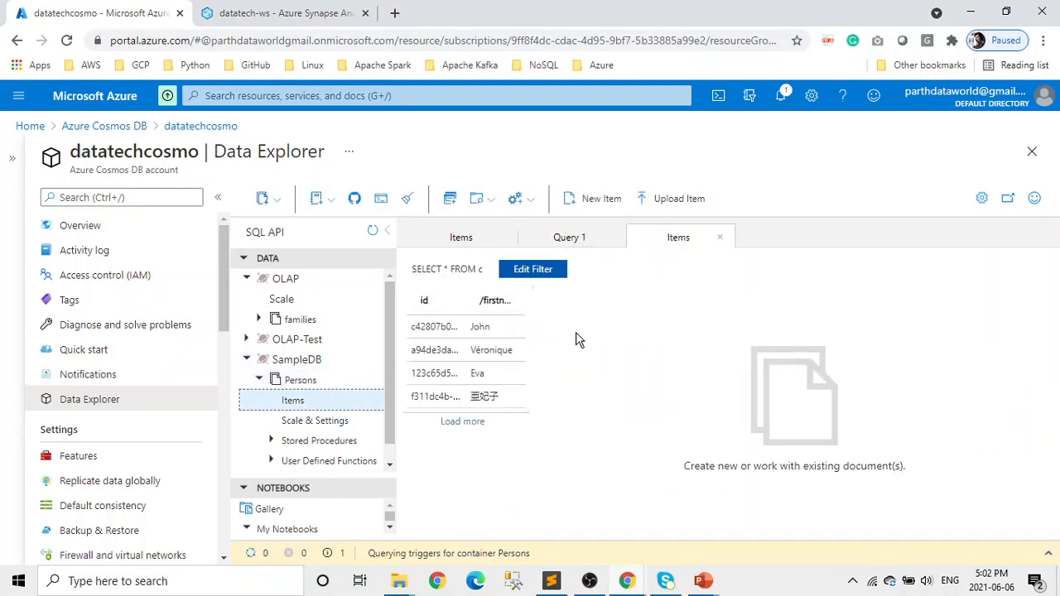
- Open a new SQL query with SELECT * FROM c on Persons
drag(487, 270, 421, 269)
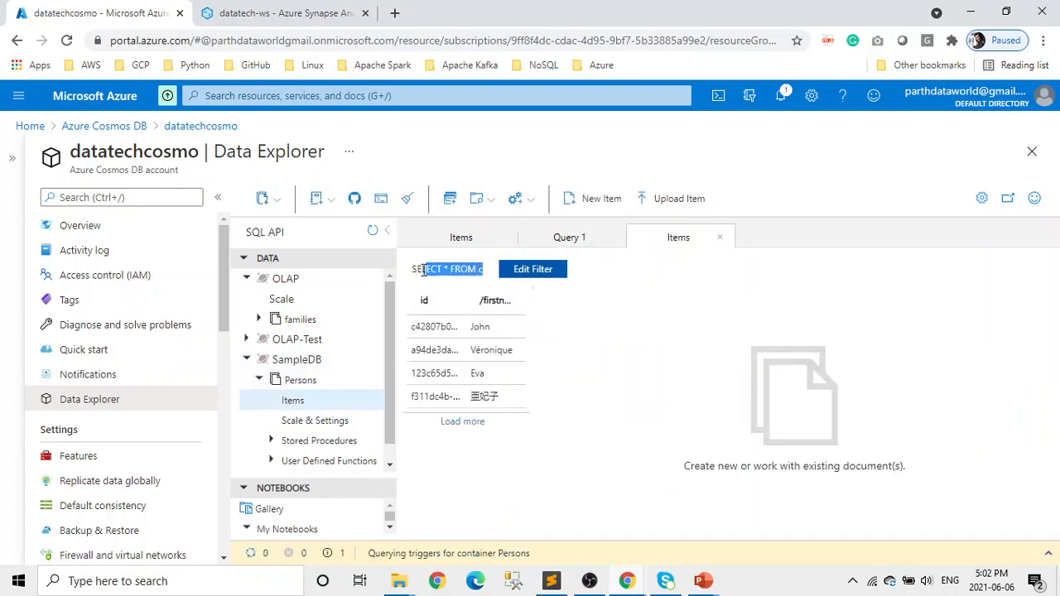
click(409, 270)
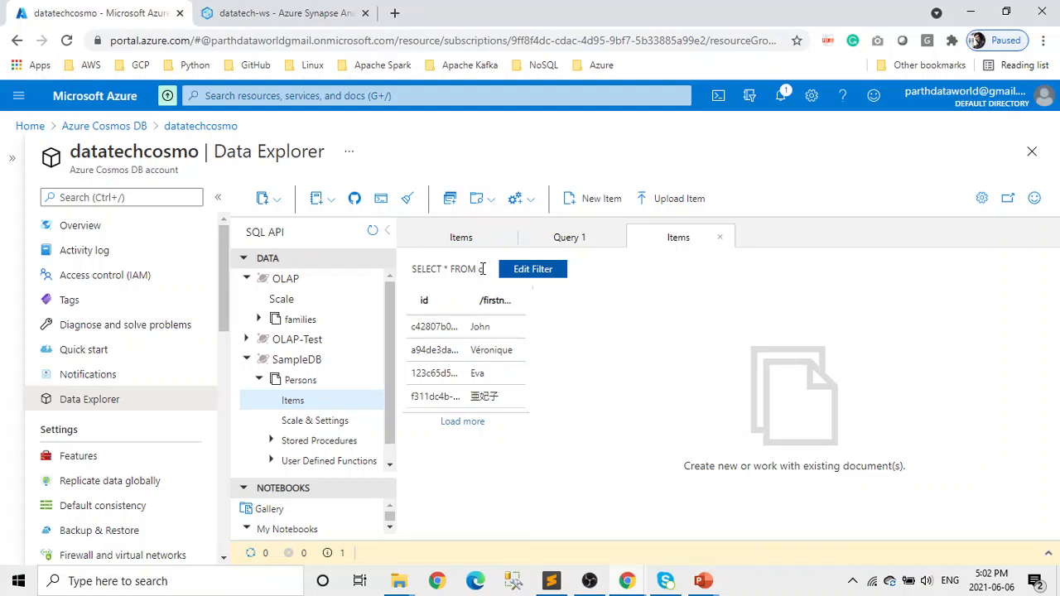
drag(483, 269, 415, 267)
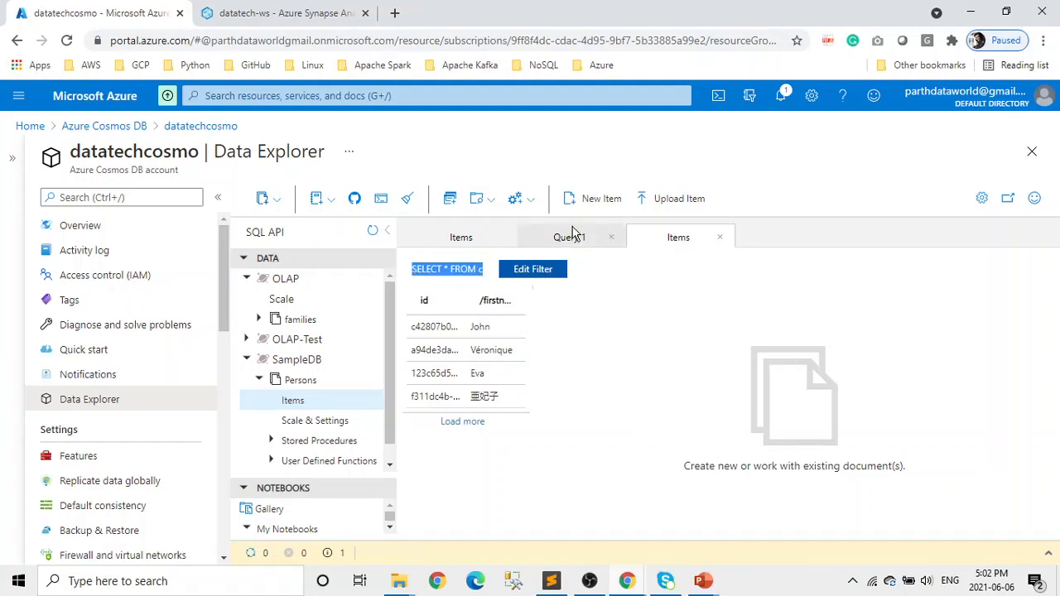
click(451, 200)
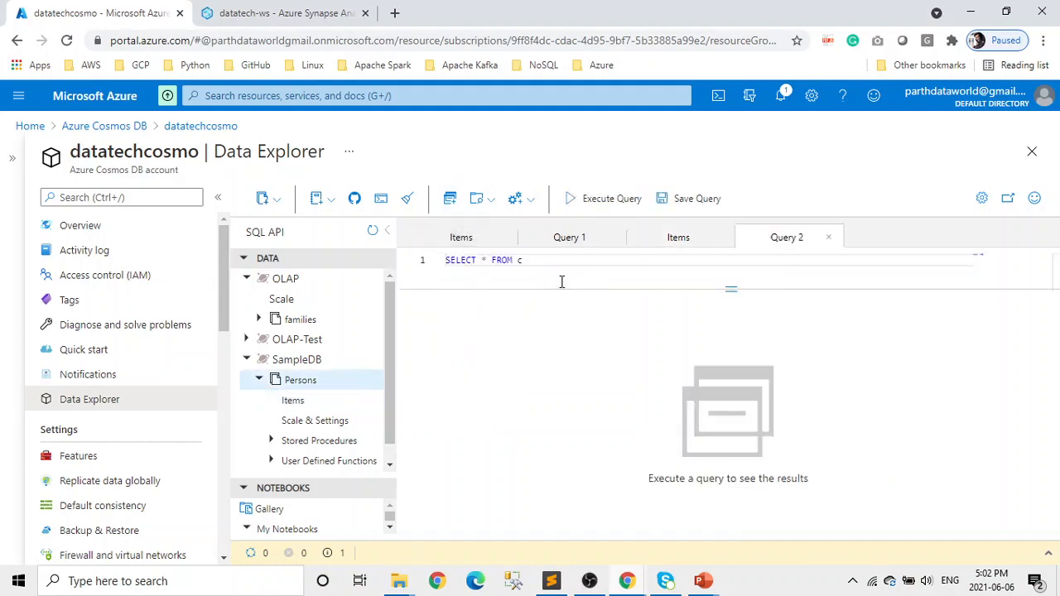
- Run Query 2 on Persons, review the four returned documents, then return to Synapse
drag(548, 259, 442, 262)
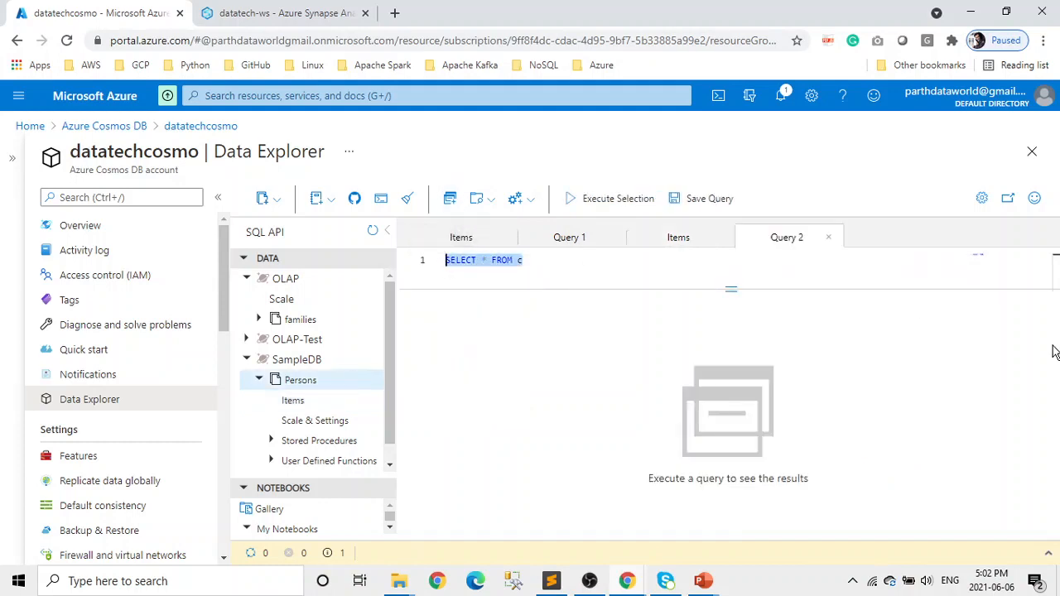
click(591, 203)
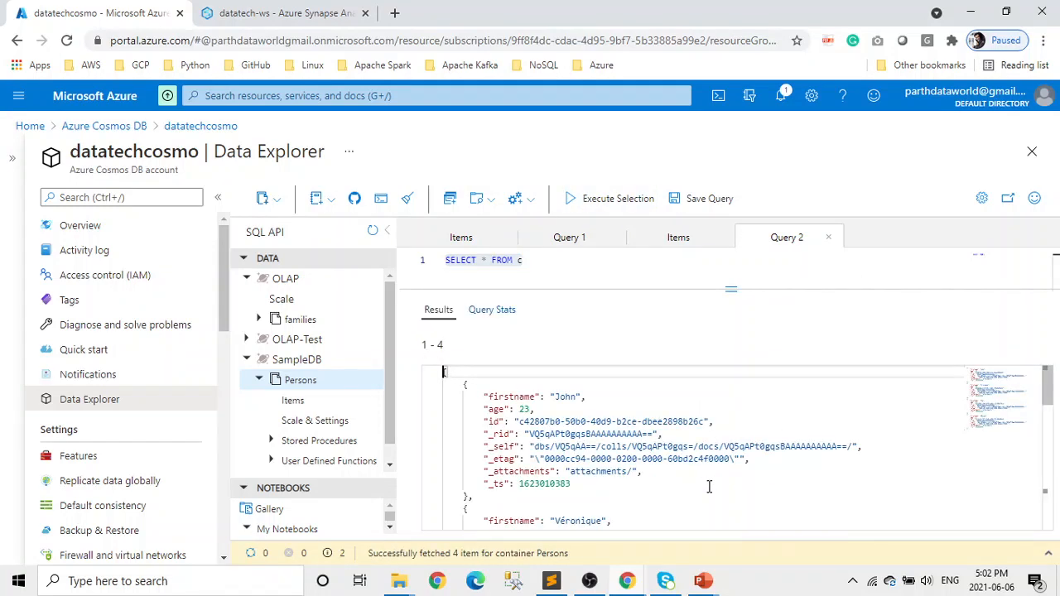
scroll(709, 486, down, 1)
scroll(709, 486, up, 1)
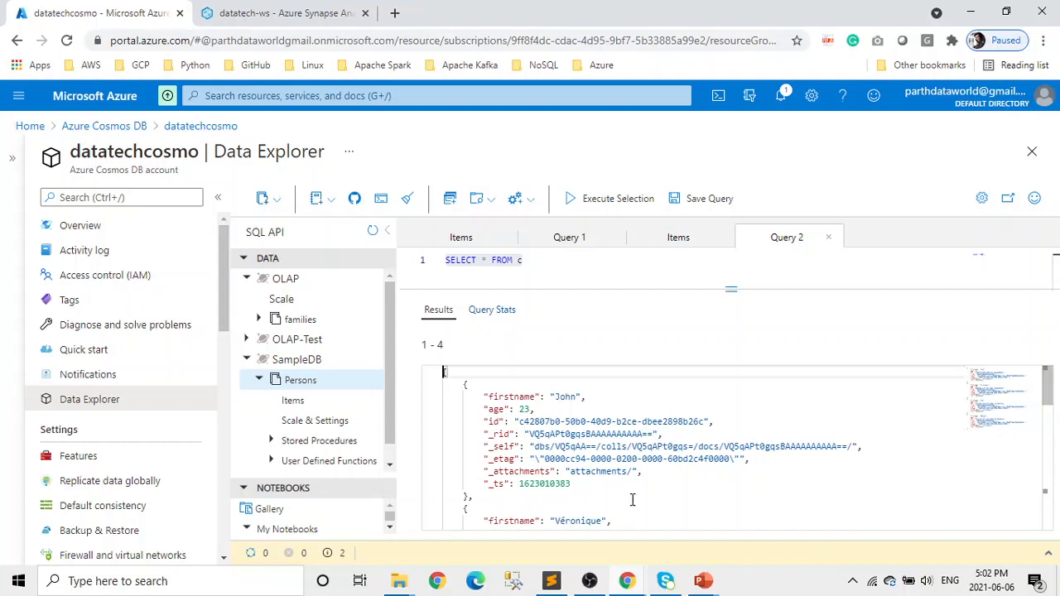
scroll(632, 499, down, 3)
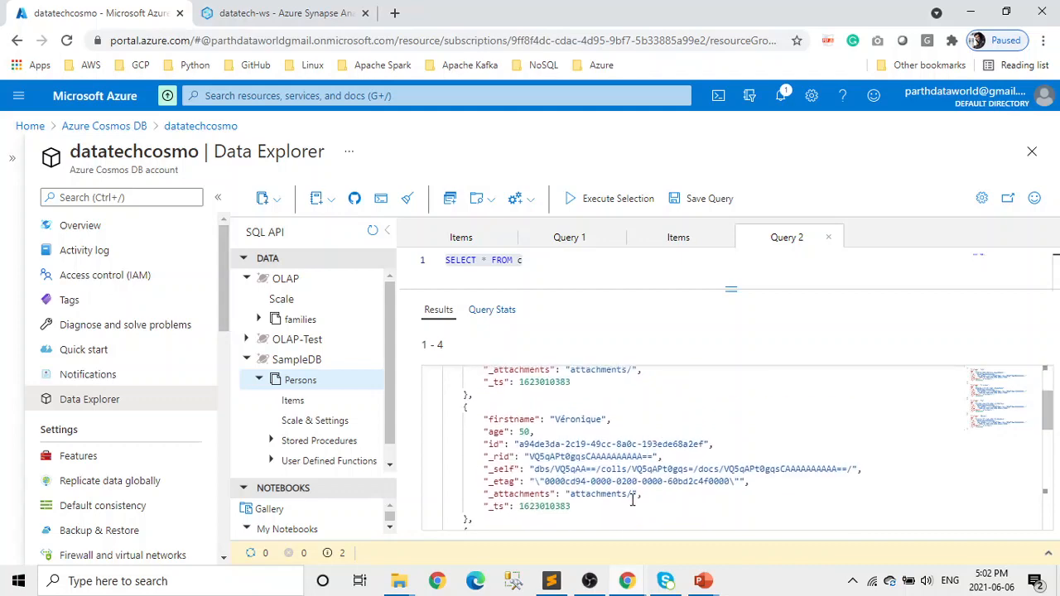
scroll(632, 499, down, 2)
scroll(631, 499, down, 3)
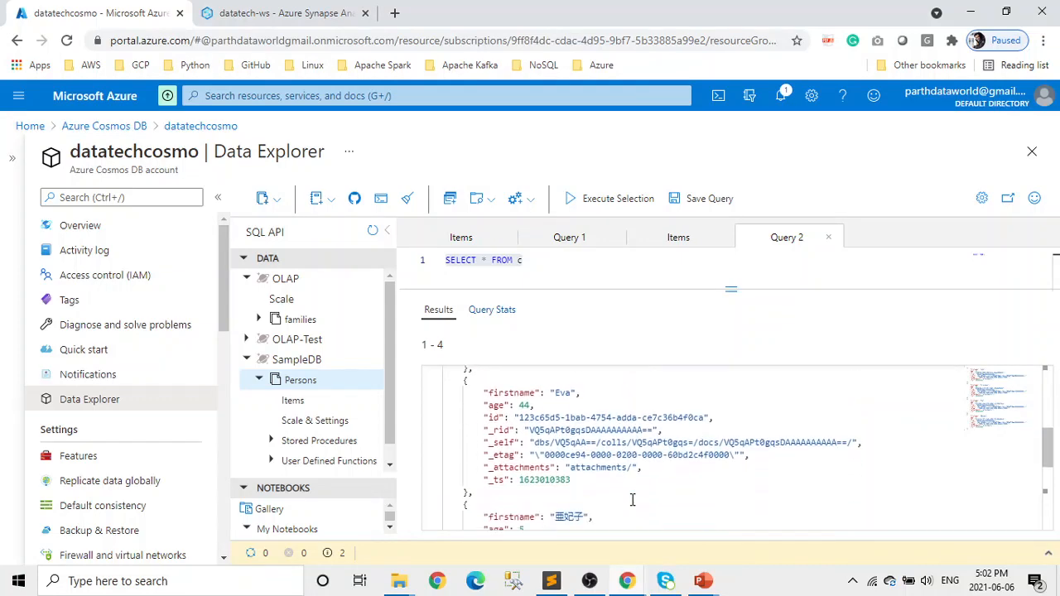
scroll(631, 499, down, 3)
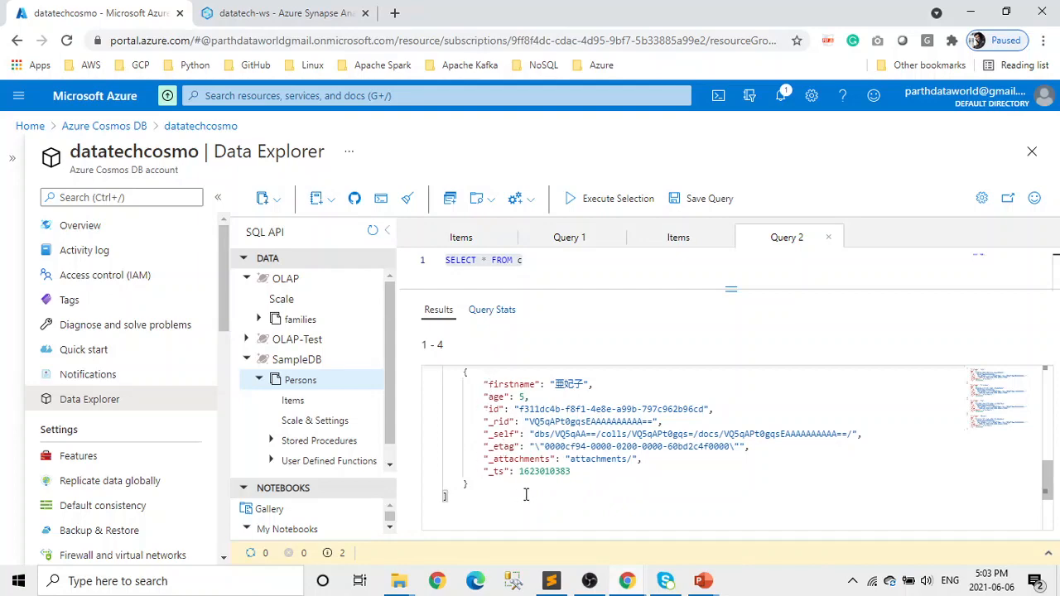
click(306, 13)
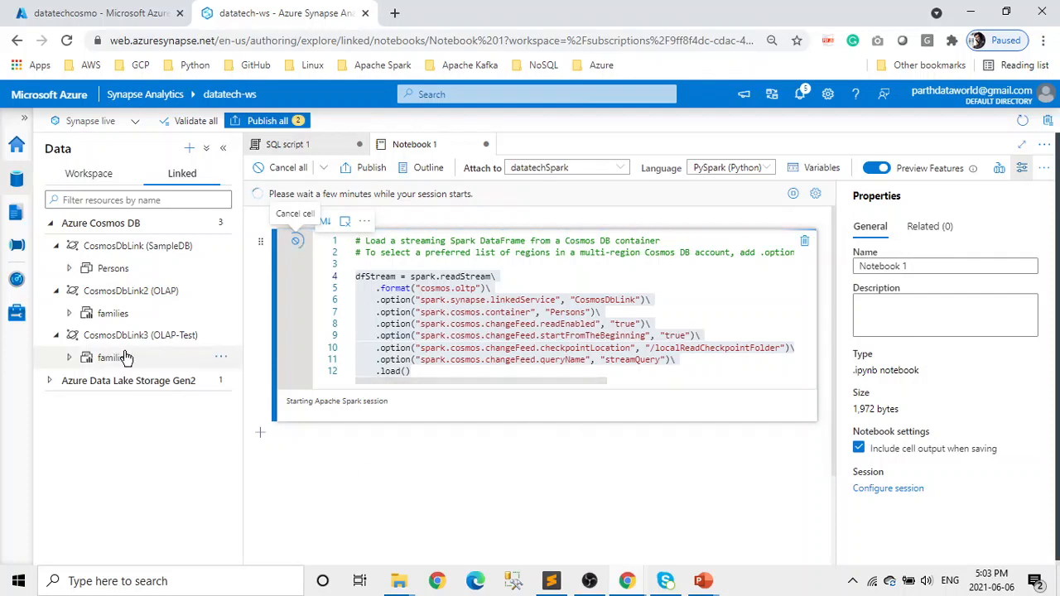
- Show the Persons container's New notebook options in the Linked data pane
click(219, 359)
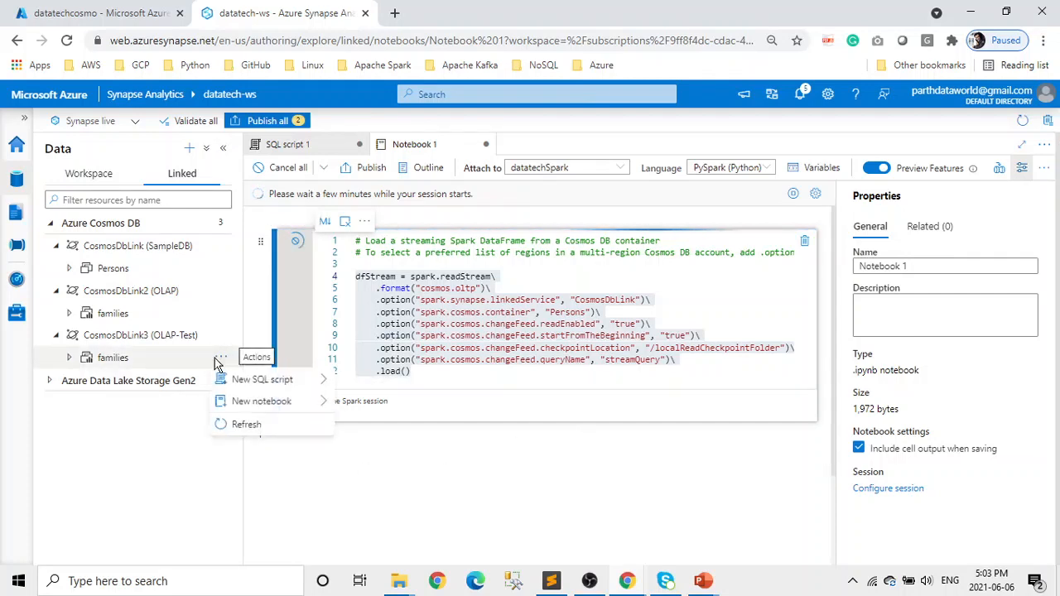
mouse_move(249, 406)
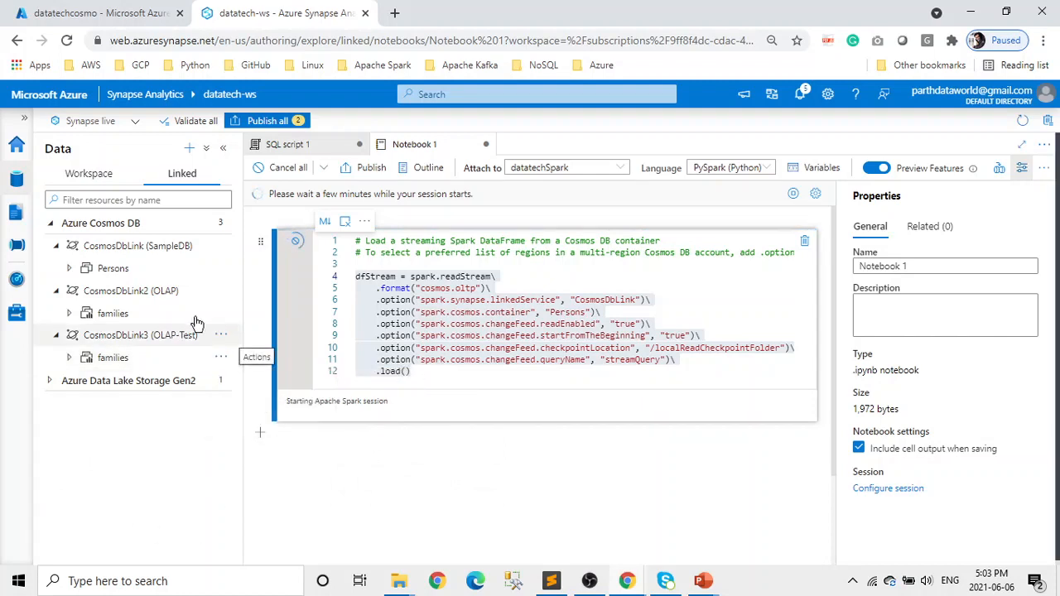
click(220, 268)
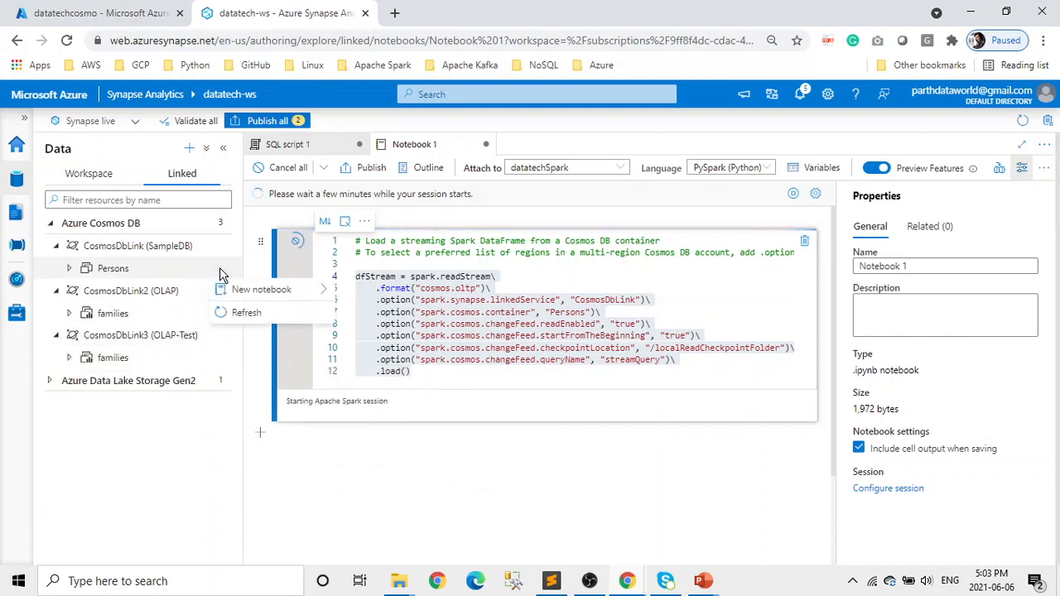
mouse_move(236, 294)
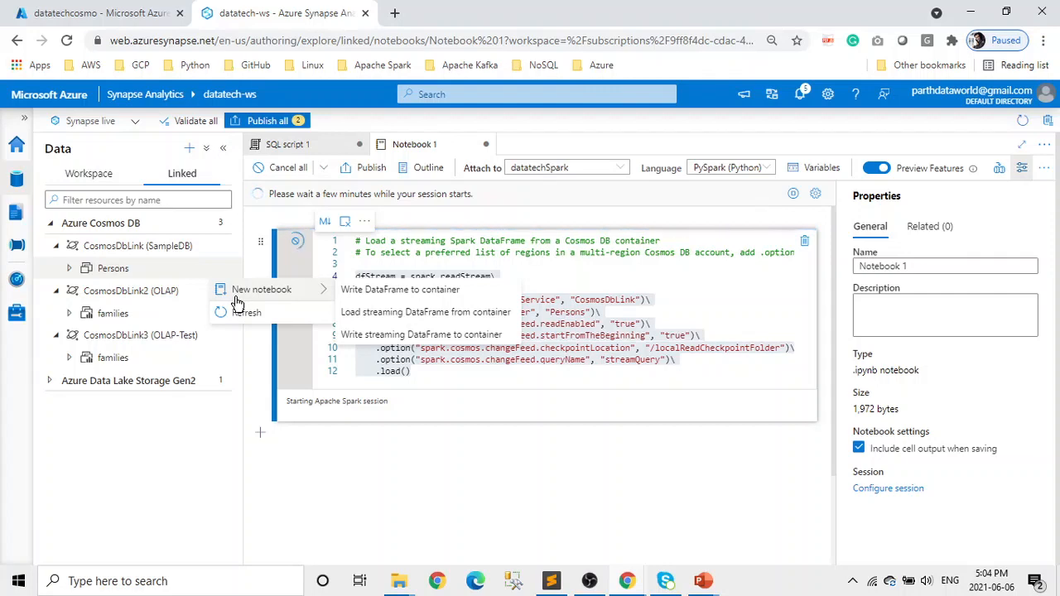
click(173, 456)
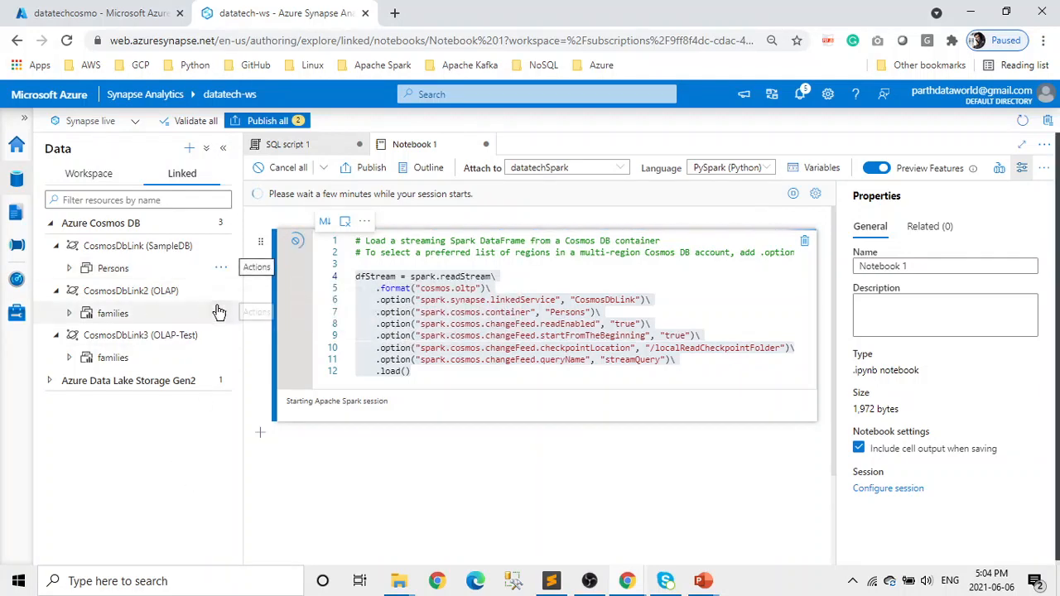
click(221, 313)
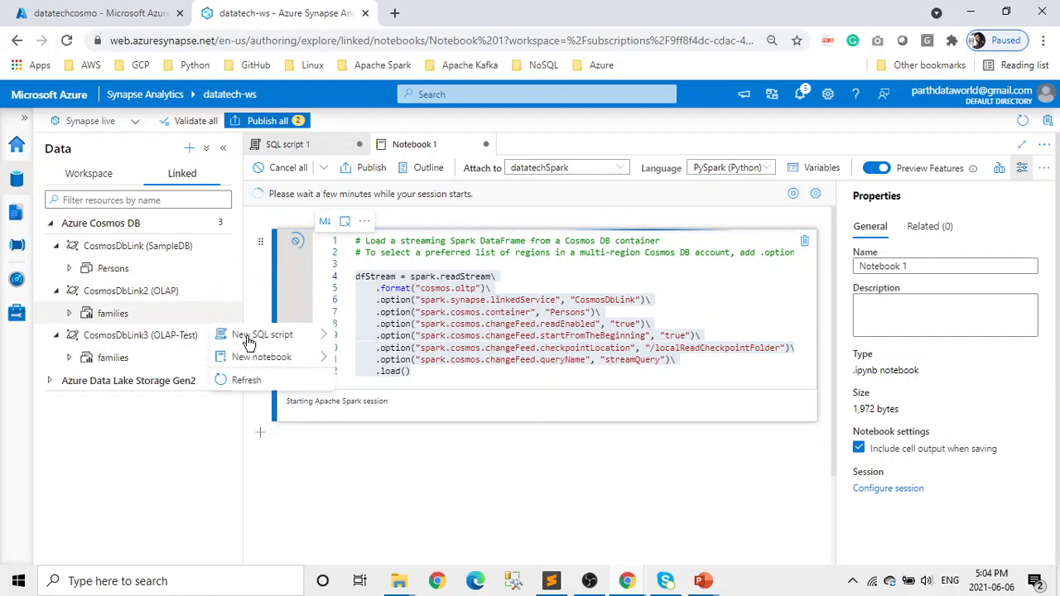
mouse_move(262, 343)
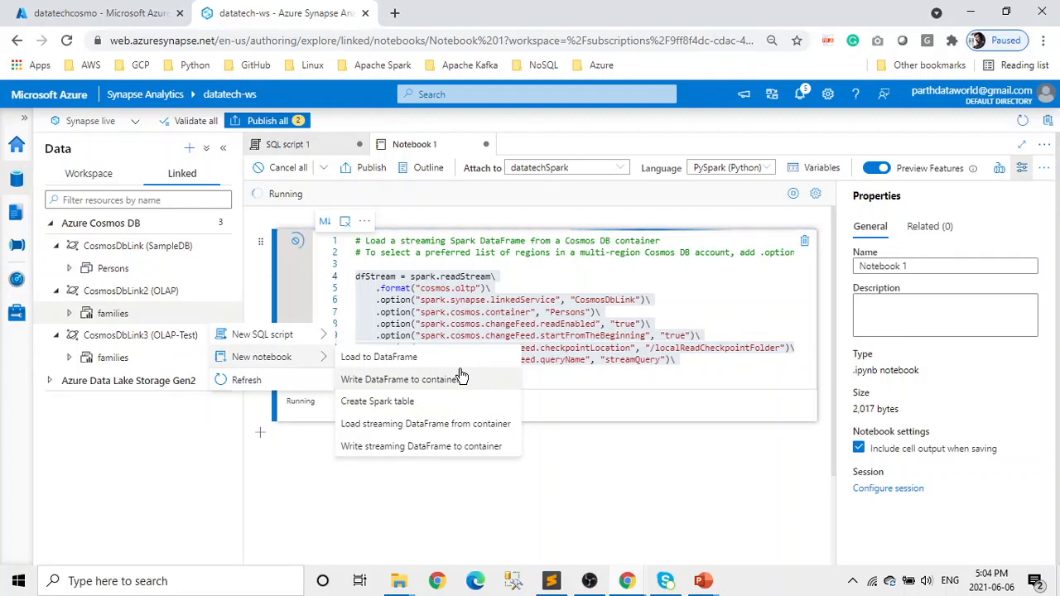
click(116, 460)
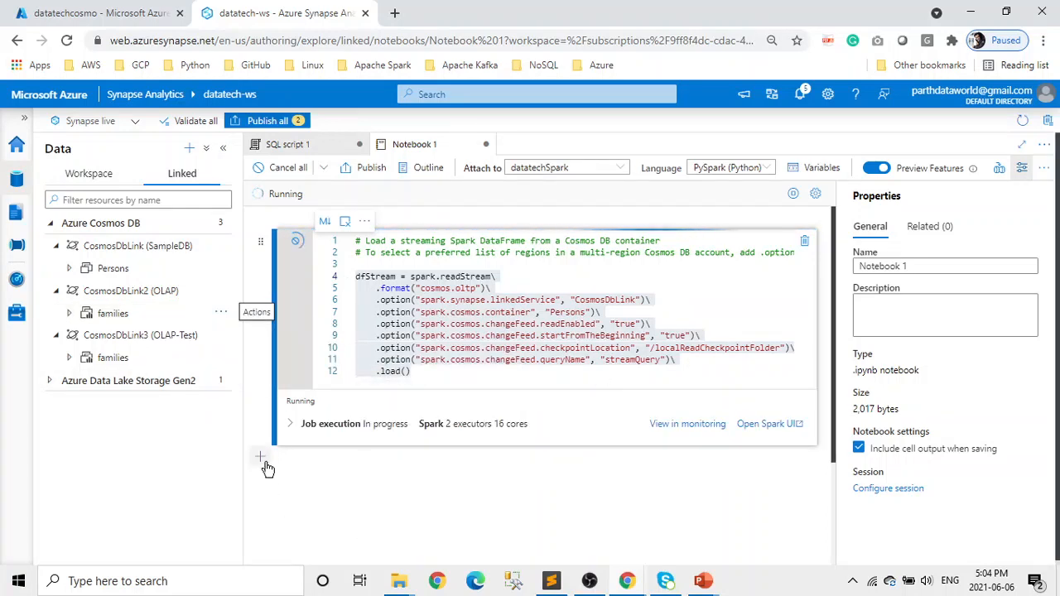
- Add a code cell running dfStream.printSchema() to list the Persons fields
click(261, 458)
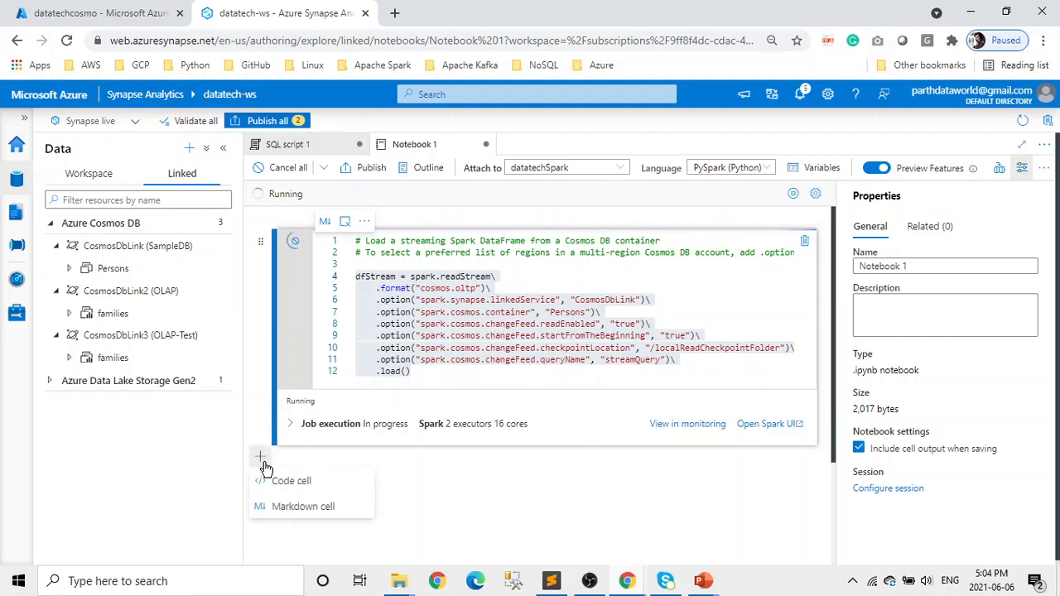
click(305, 487)
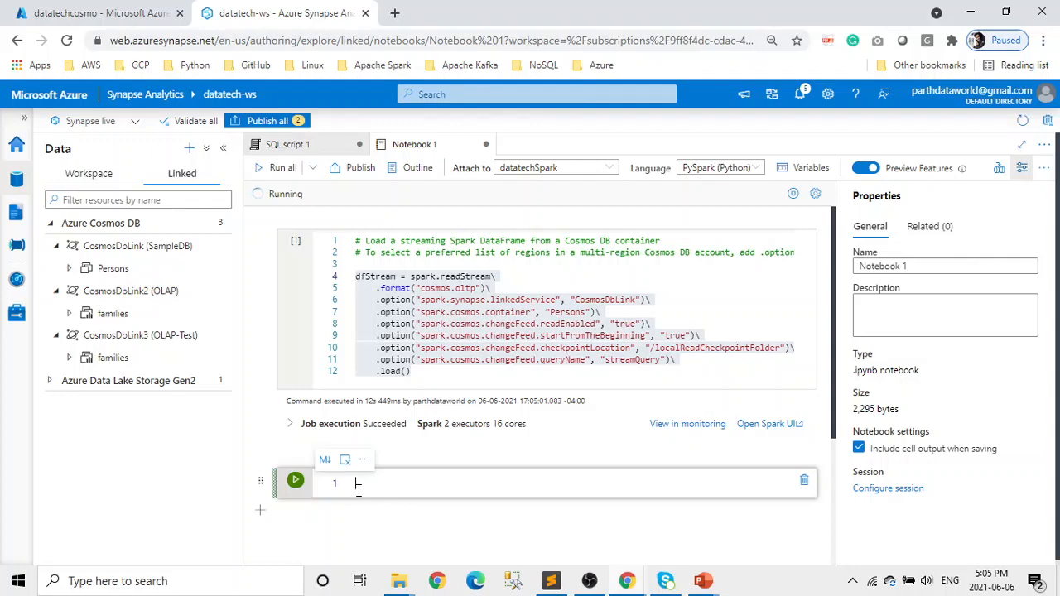
text(dfs)
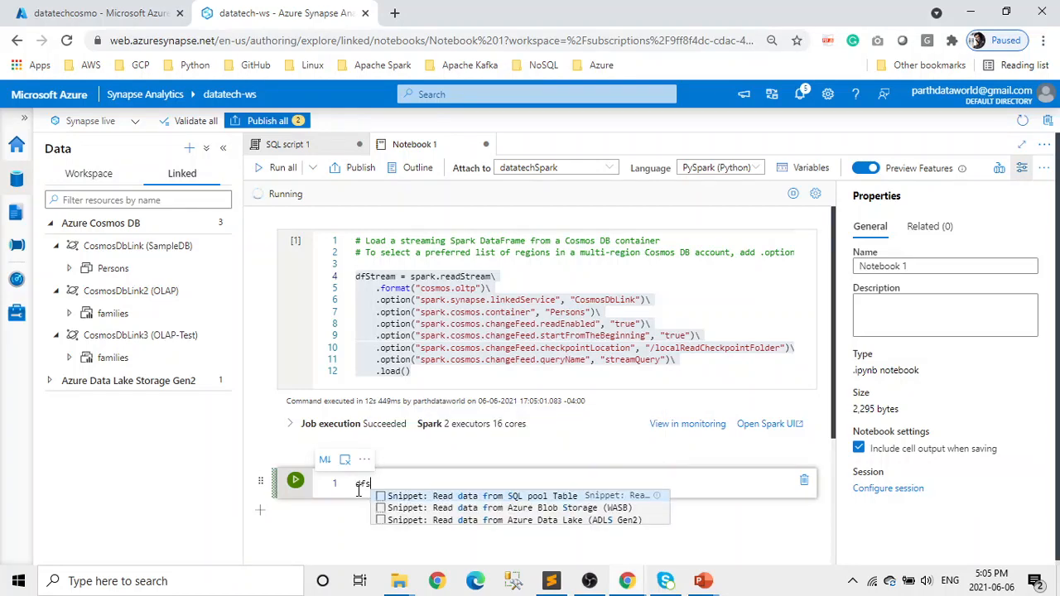
text(t)
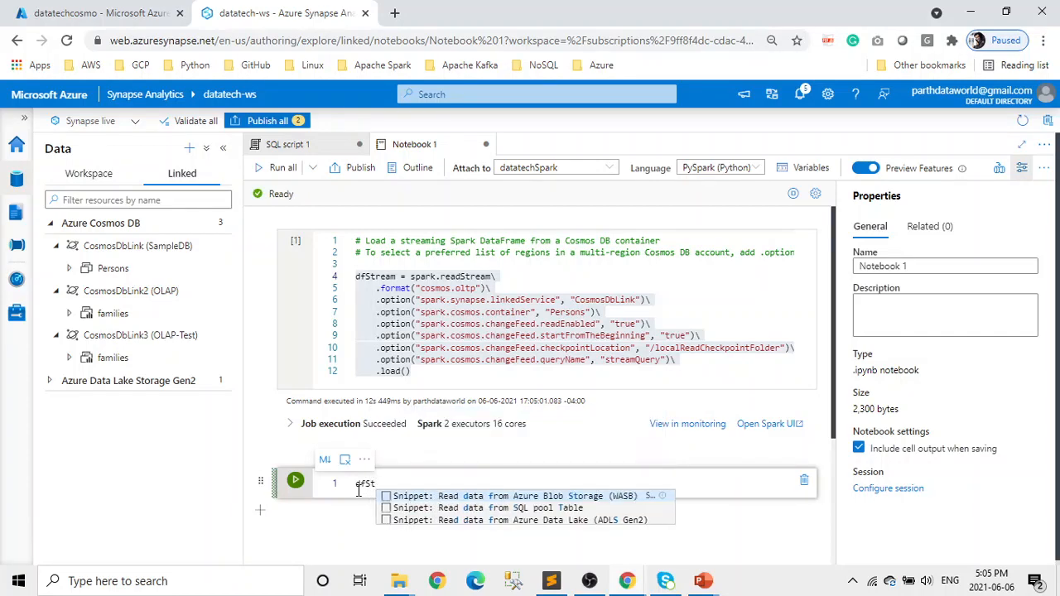
text(rea)
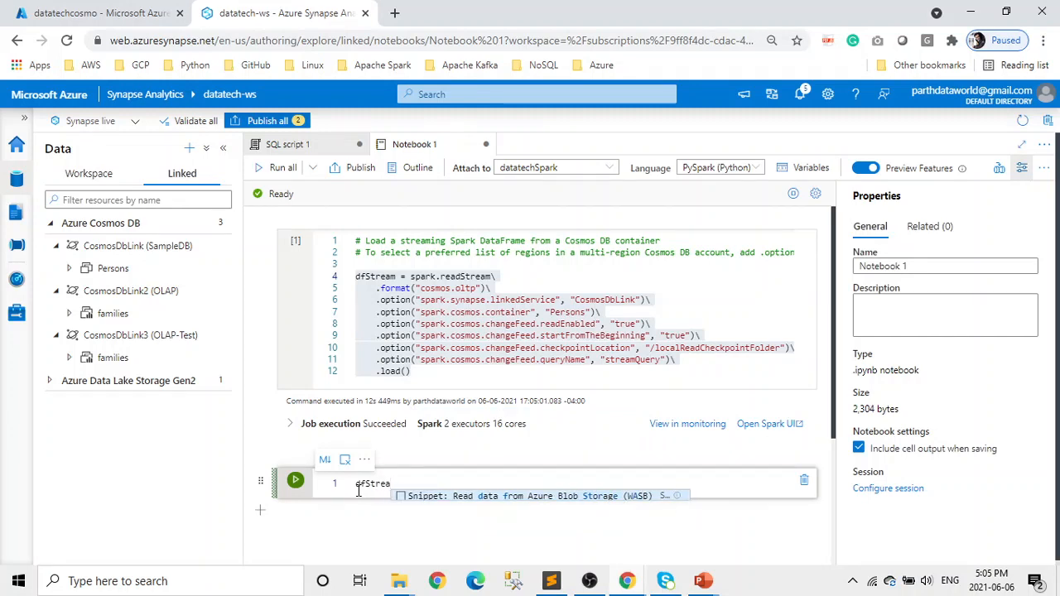
text(m.print)
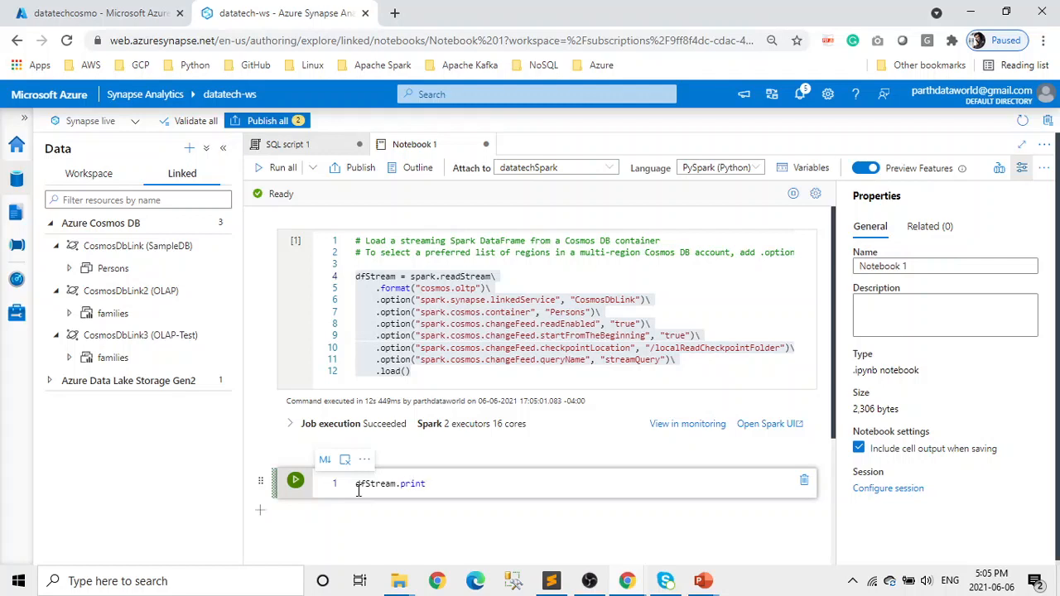
text(Schema())
key(shift+Return)
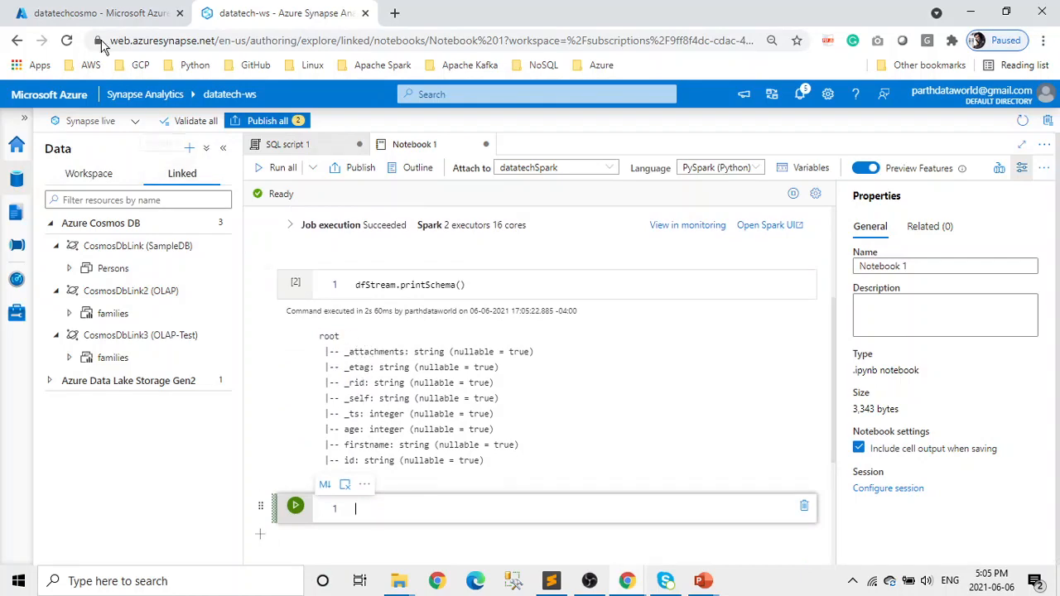
- Run dfStream.show() in a new cell, which fails with an AnalysisException
click(92, 14)
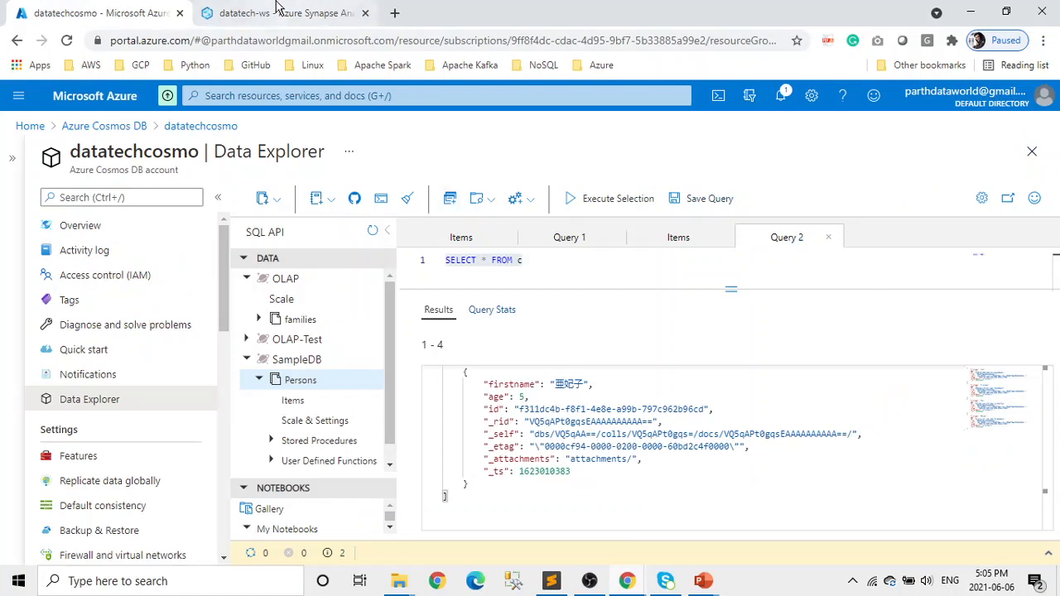
click(346, 12)
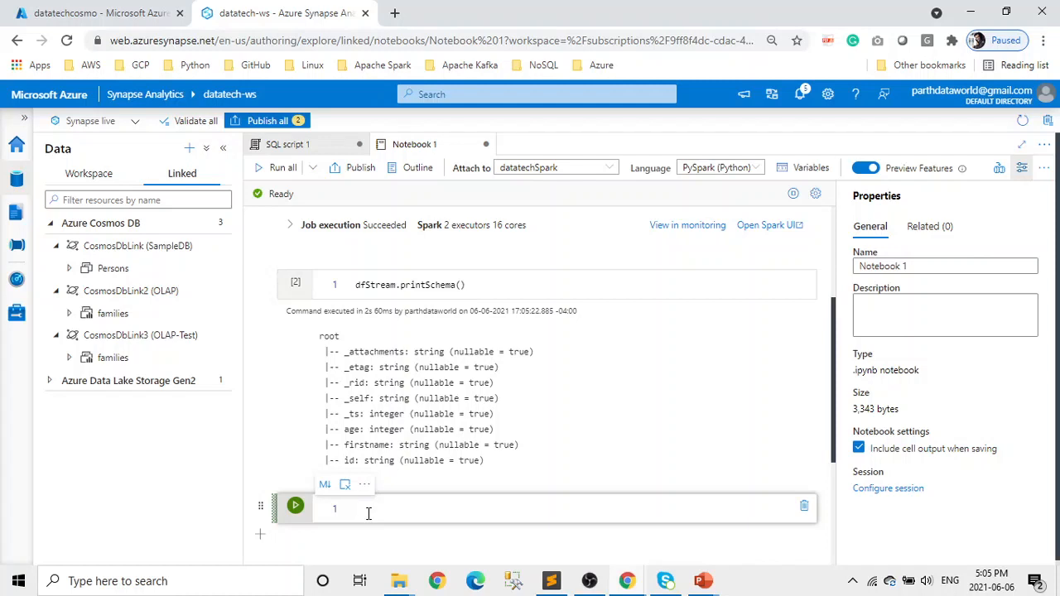
text(dfSt)
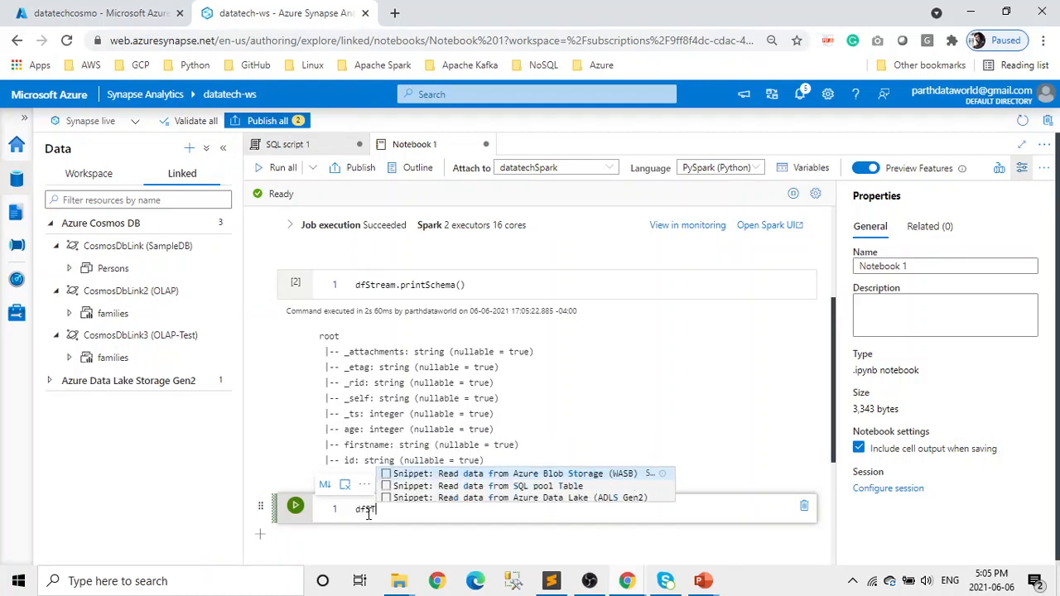
text(rea)
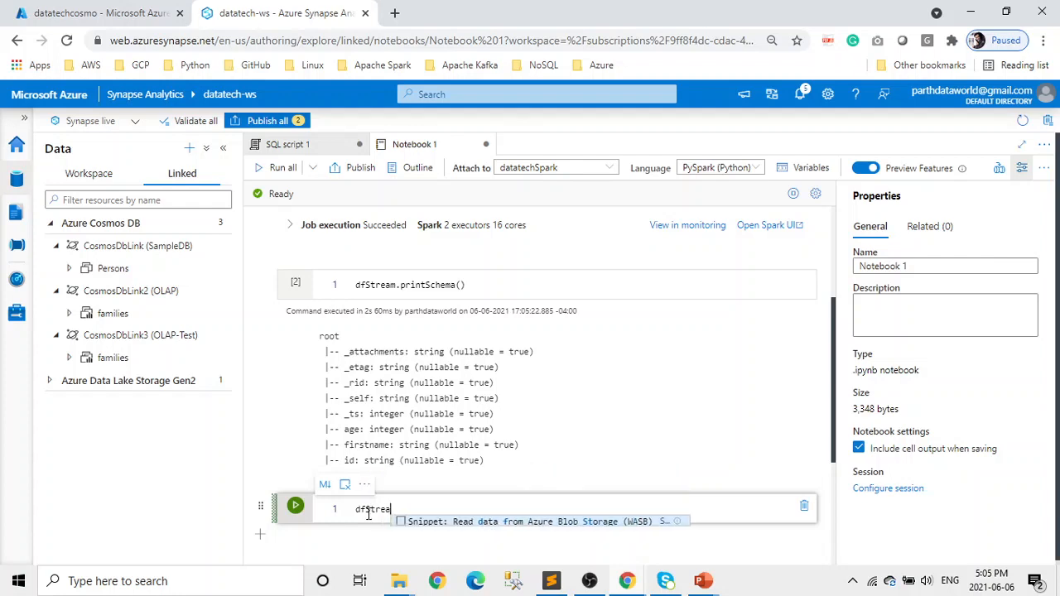
text(m.show)
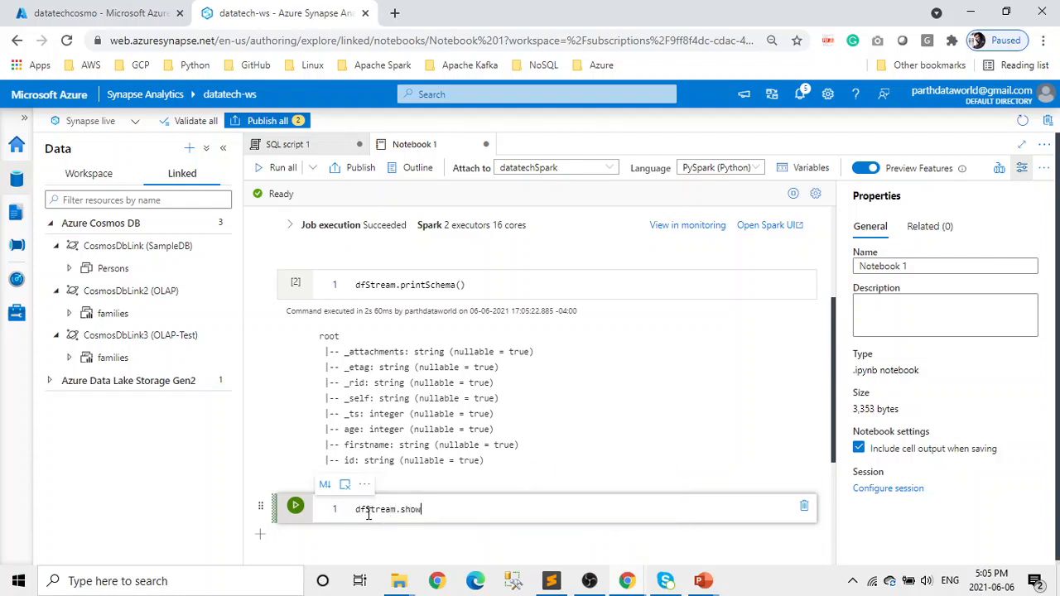
text(()
key(shift+Return)
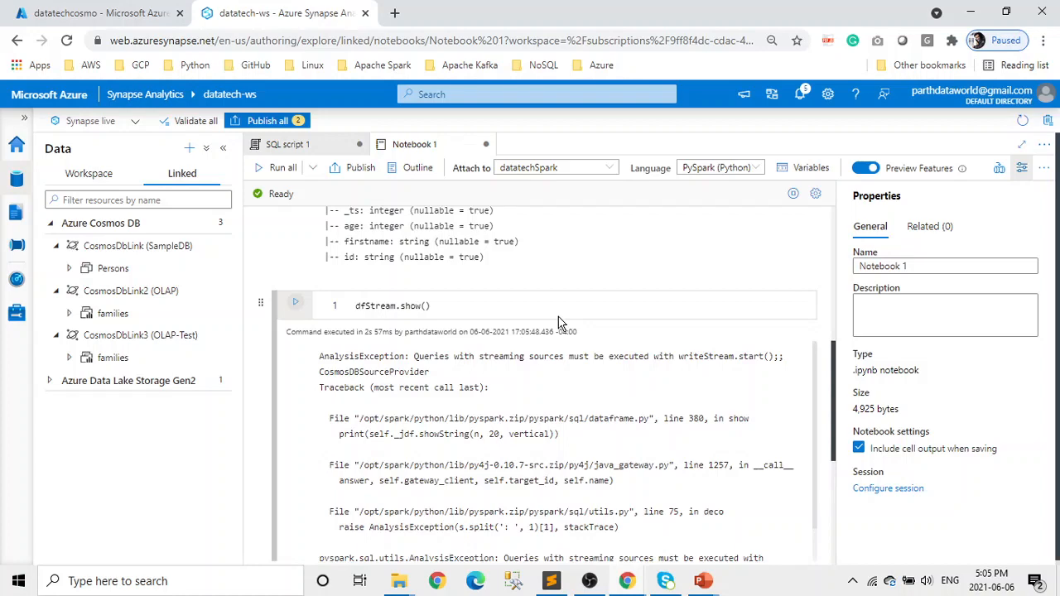
scroll(563, 347, up, 3)
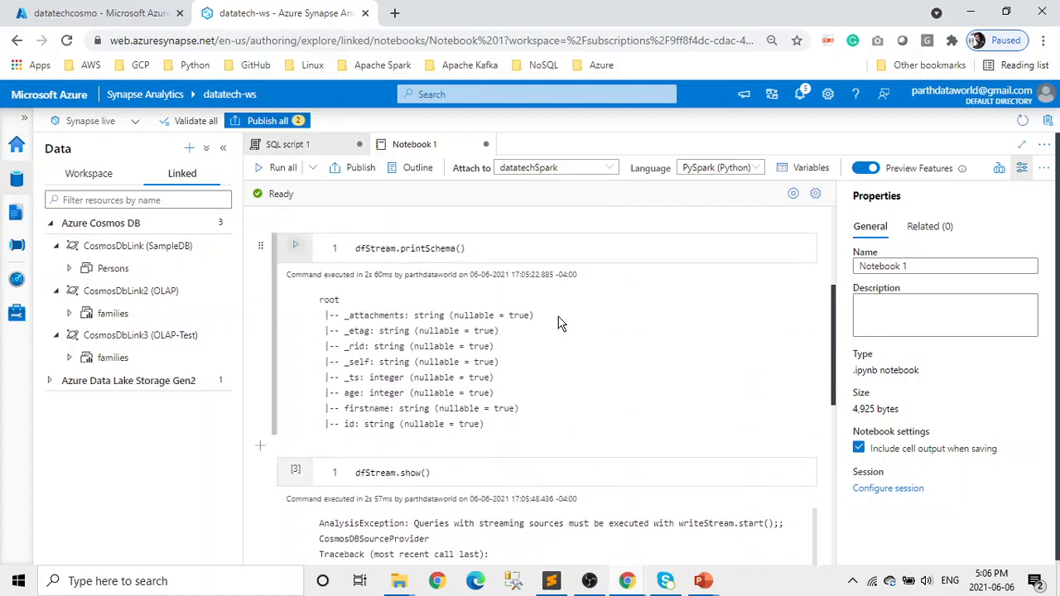
scroll(575, 379, up, 5)
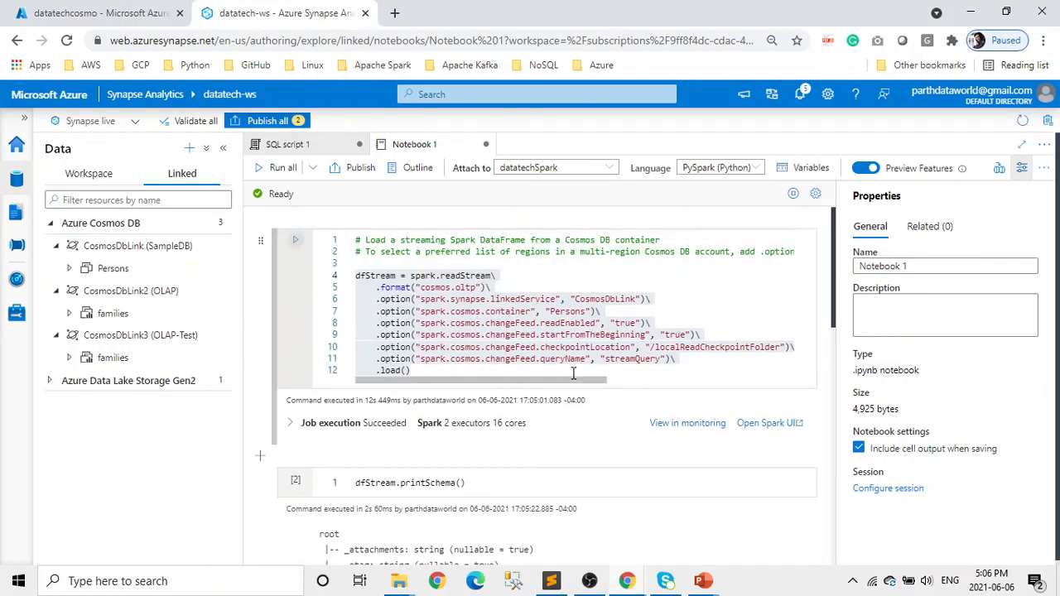
scroll(573, 373, down, 1)
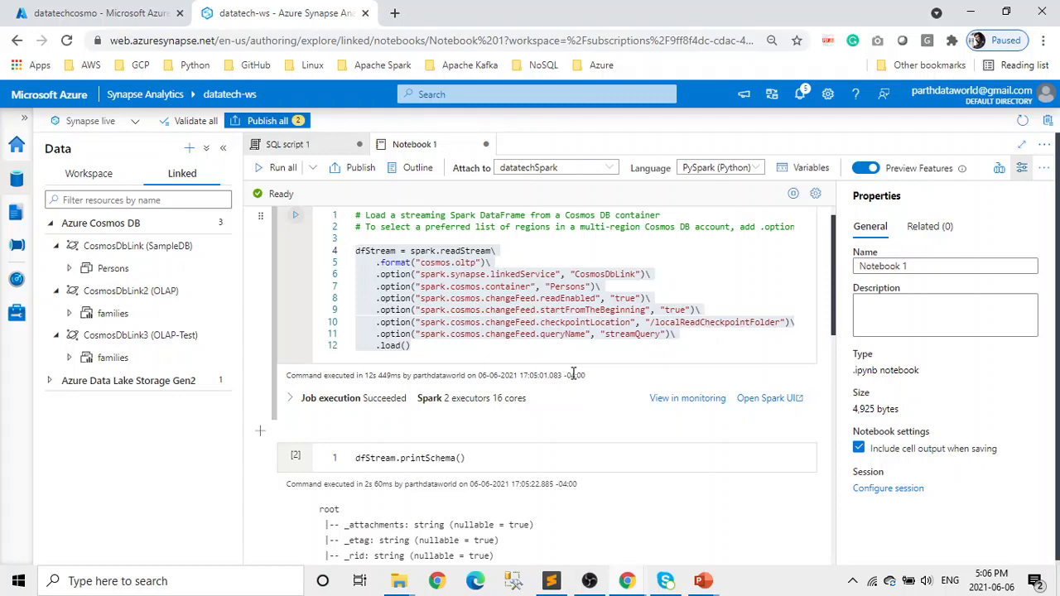
scroll(573, 374, down, 3)
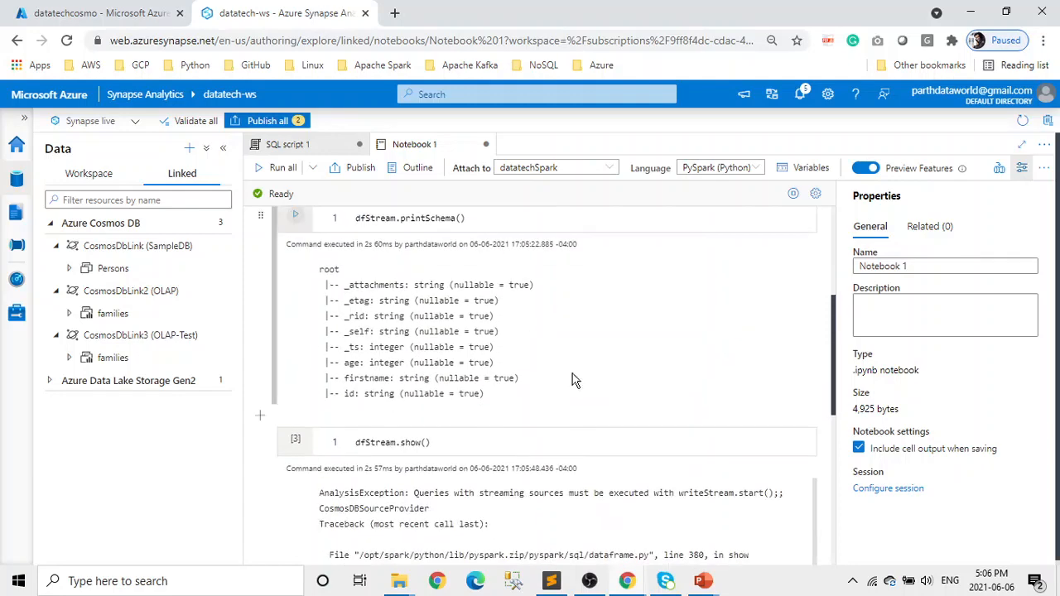
scroll(573, 373, up, 2)
scroll(576, 380, down, 1)
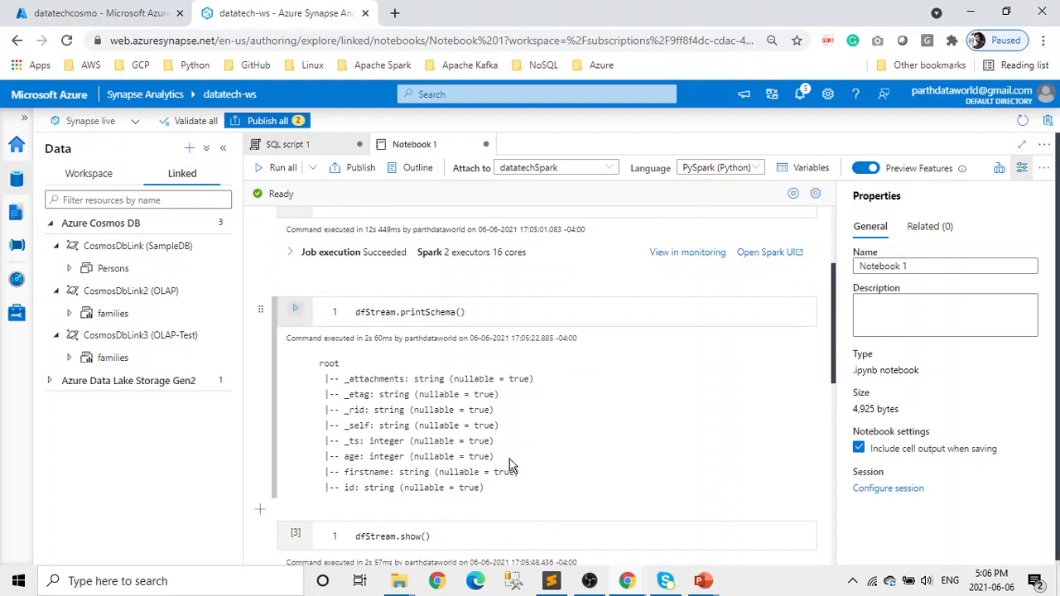
scroll(519, 488, up, 2)
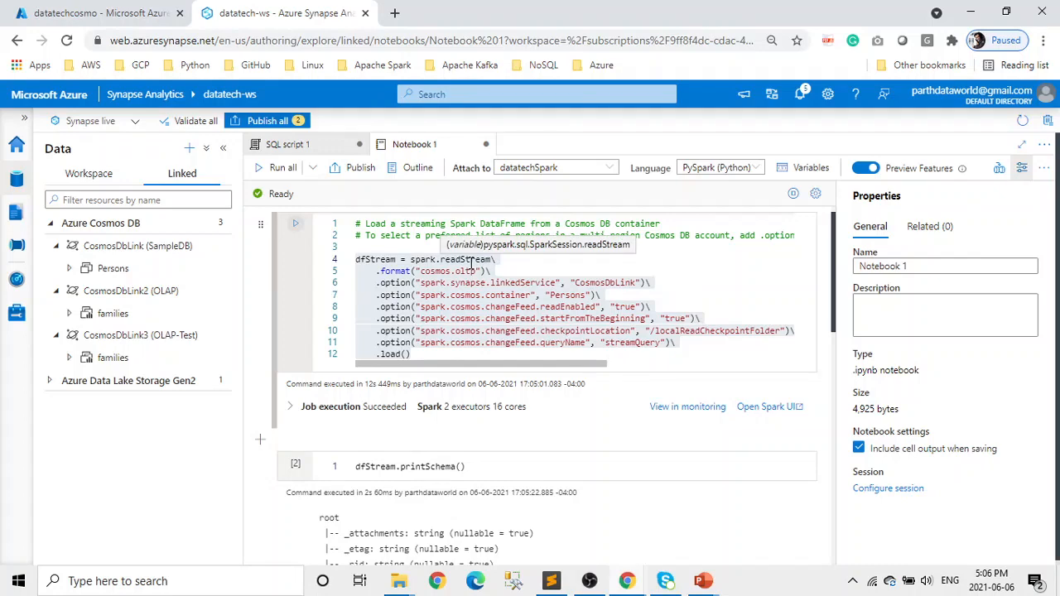
scroll(608, 503, down, 2)
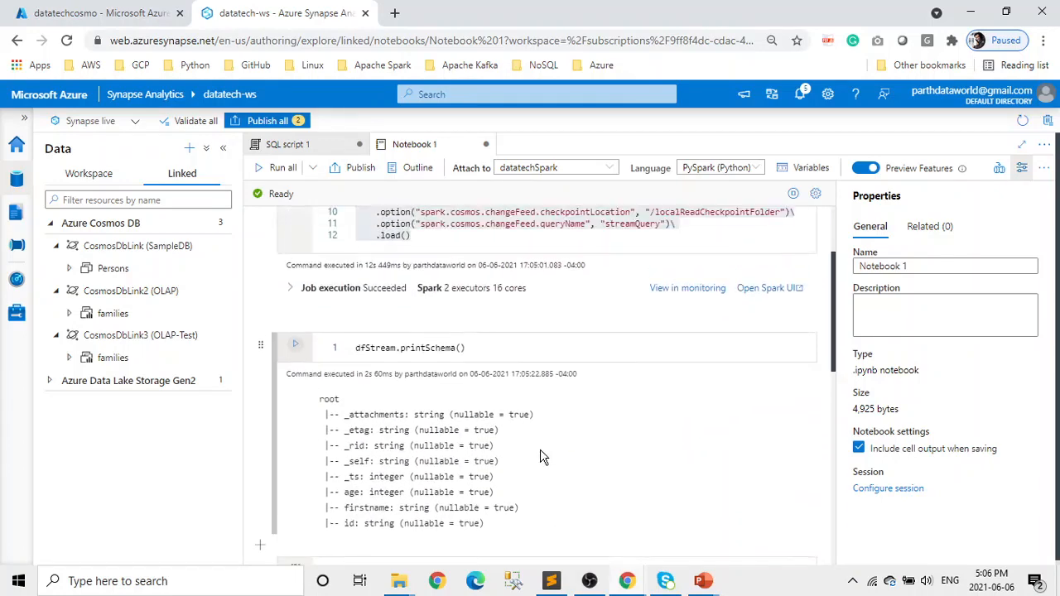